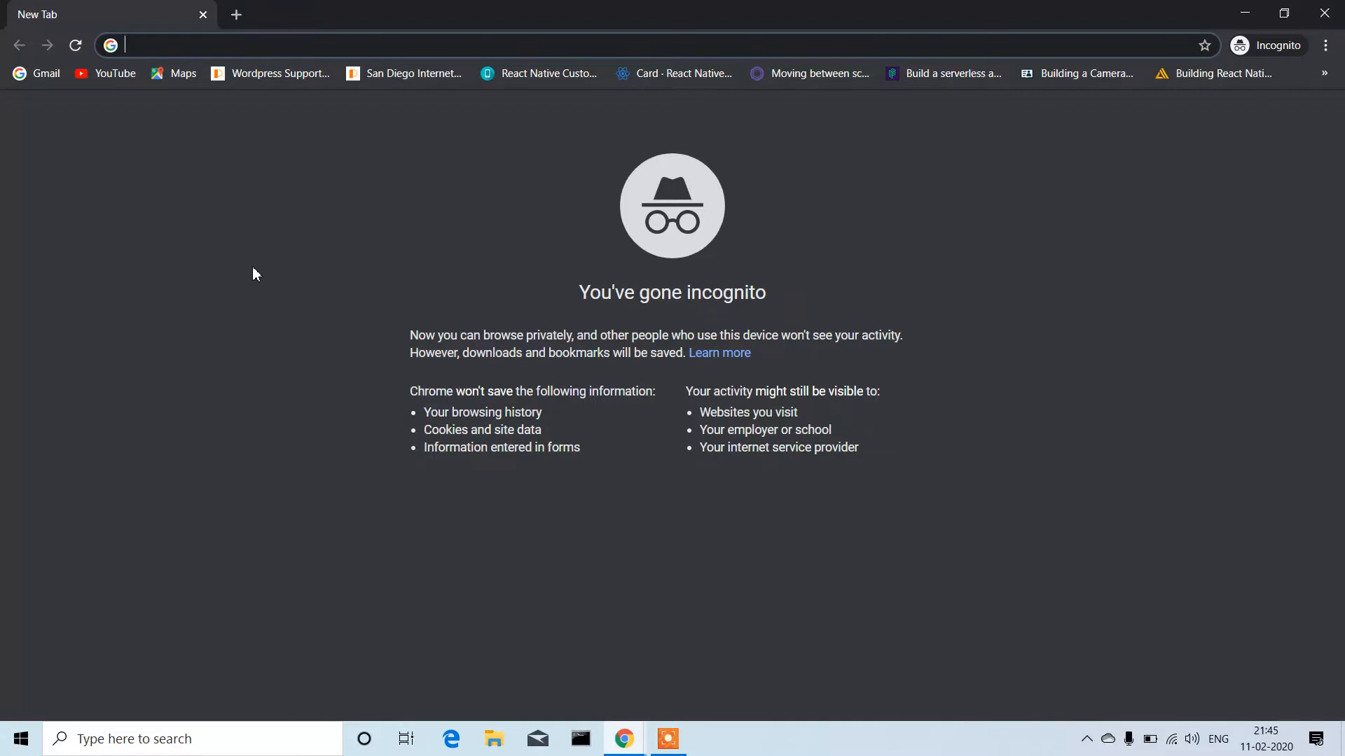
Enter shopify.in in the Chrome address bar to load the Shopify India site.
type("shi")
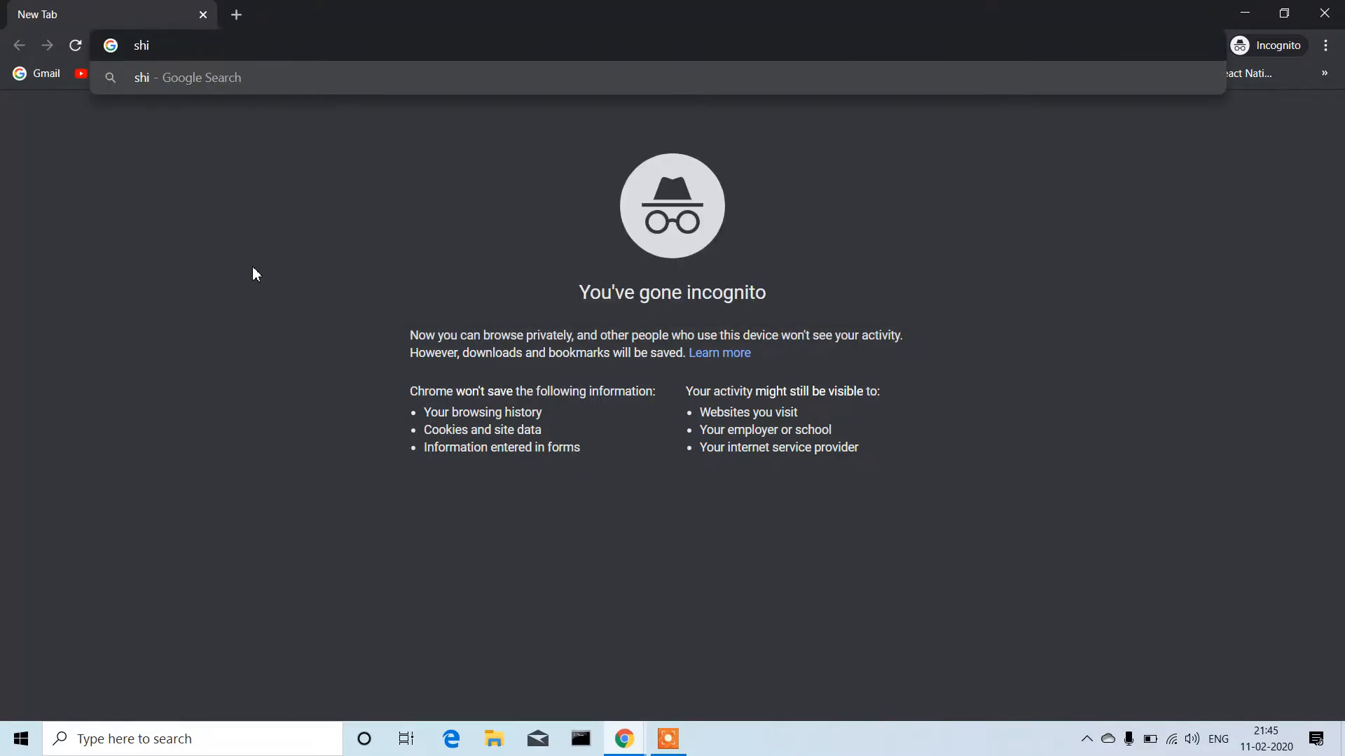
key("BackSpace")
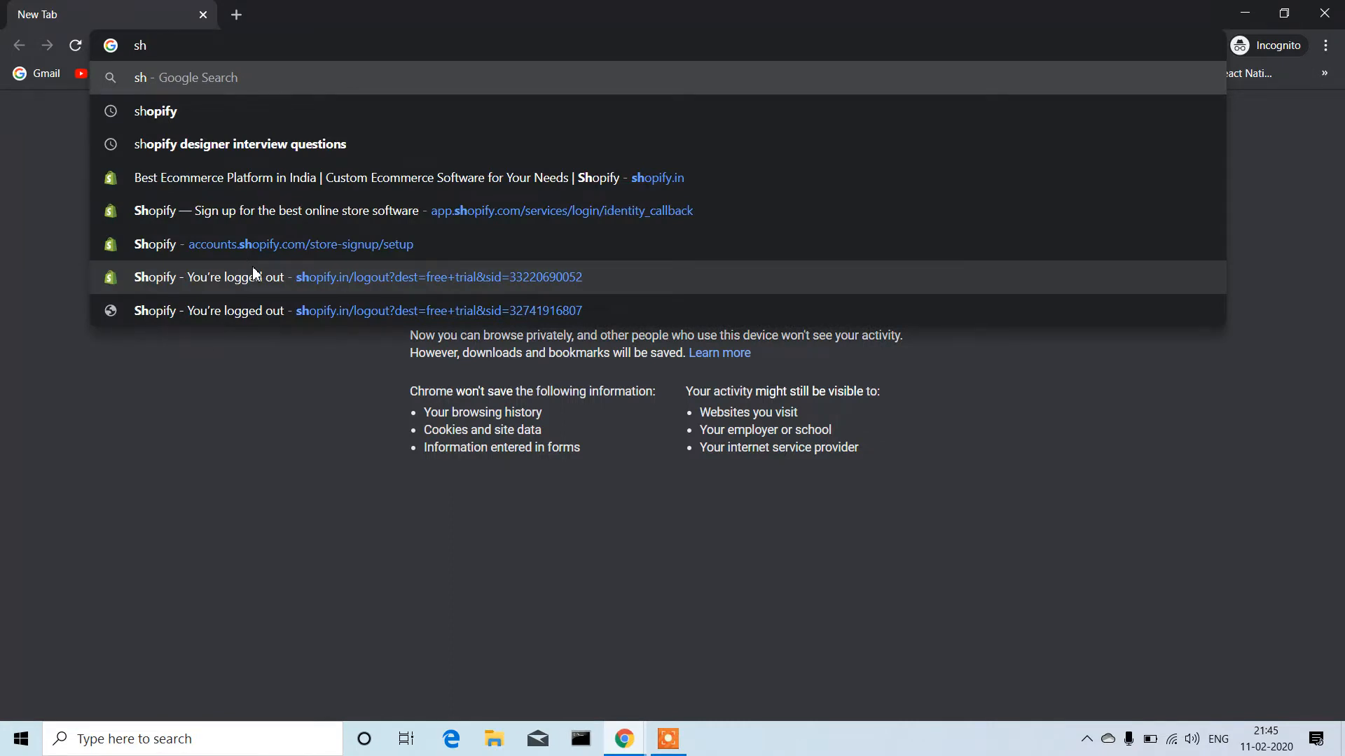
key("BackSpace")
key("BackSpace")
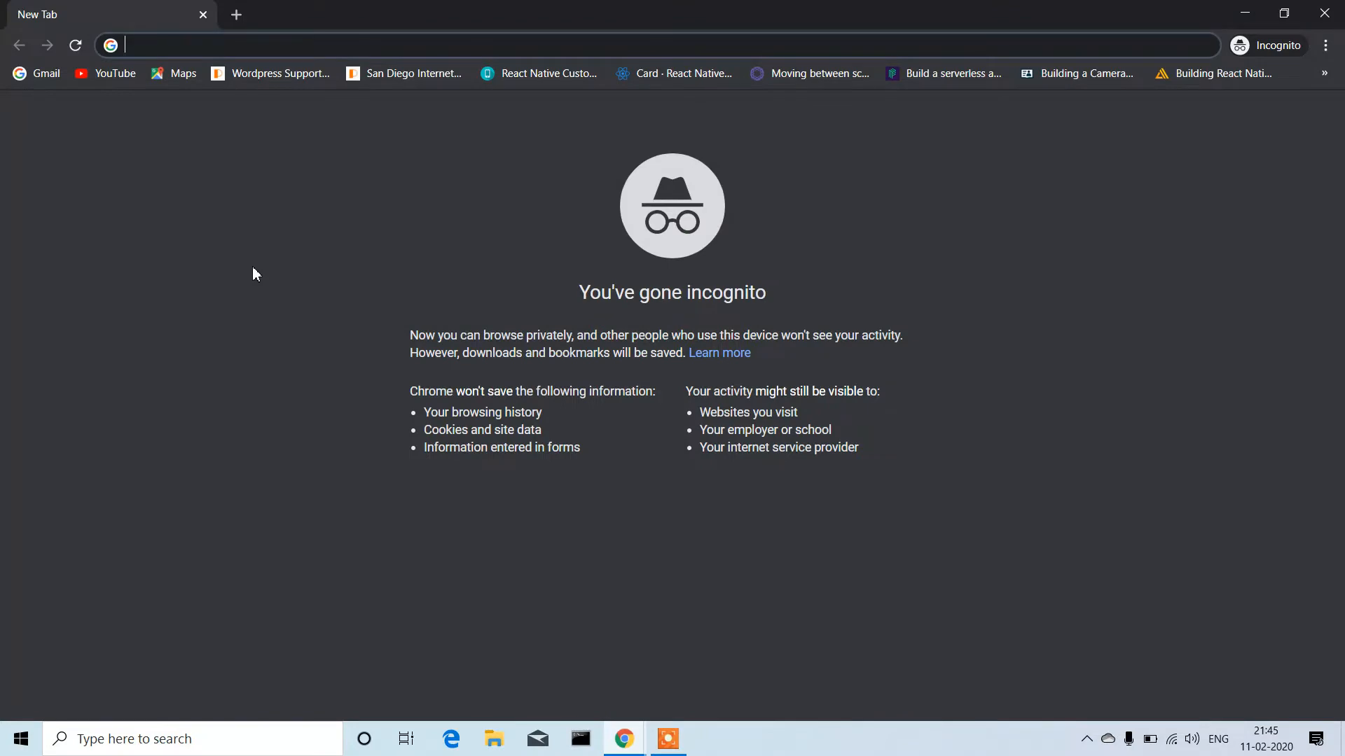
type("shopi")
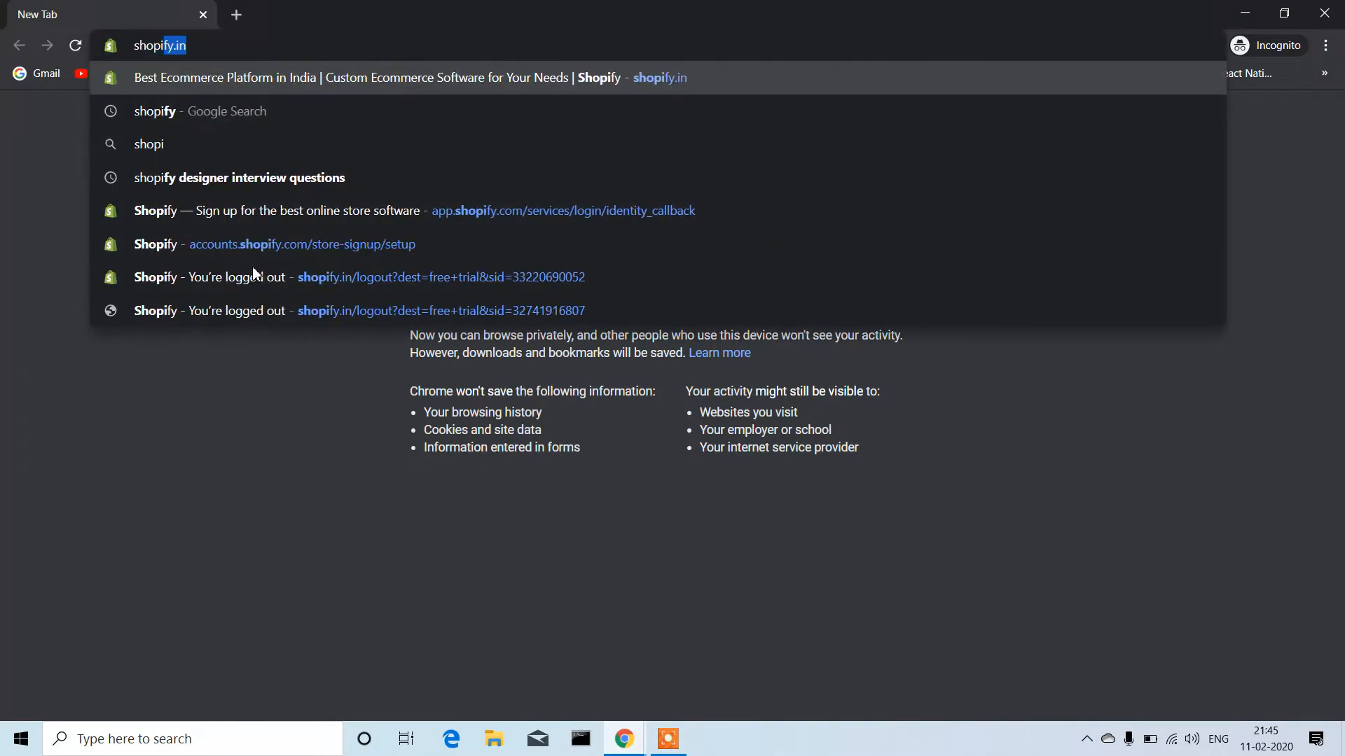
type("fy.in")
key("Return")
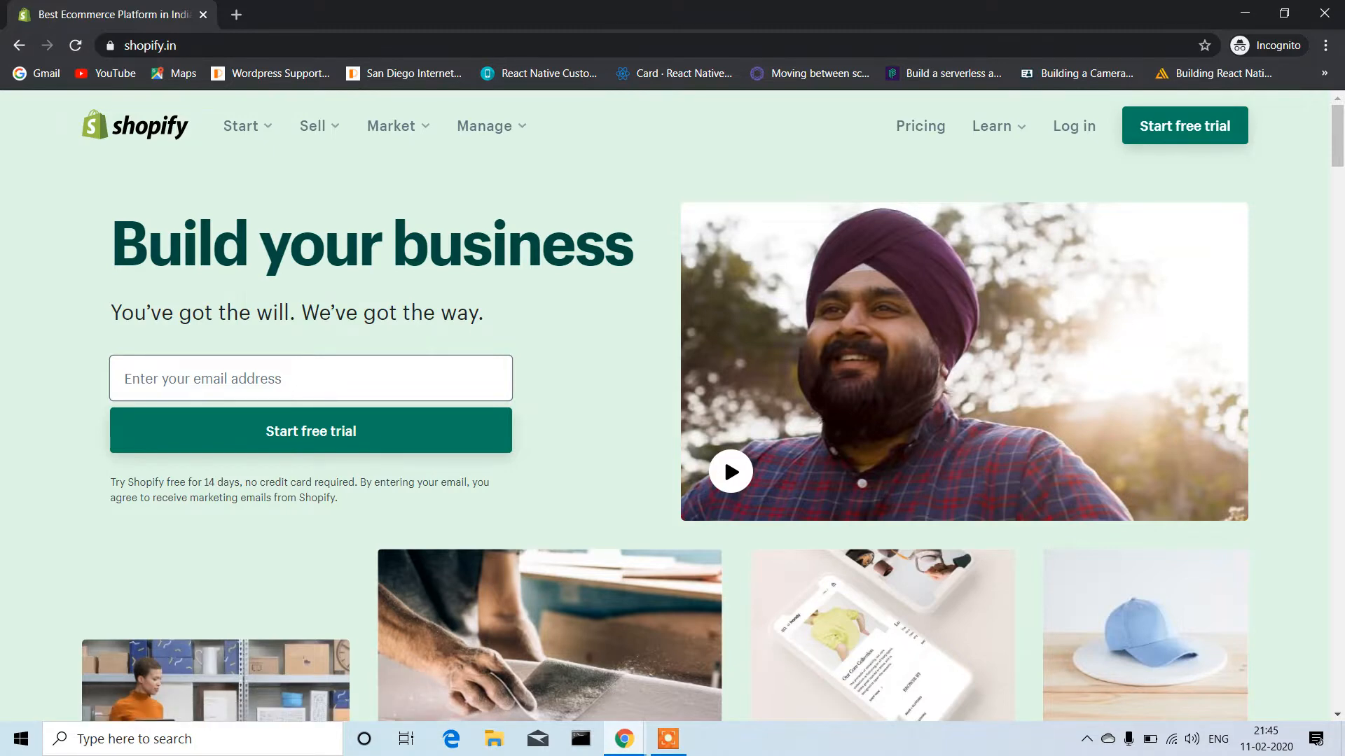
Fill in the saved e-mail address and start the free trial sign-up.
left_click(321, 379)
left_click(210, 455)
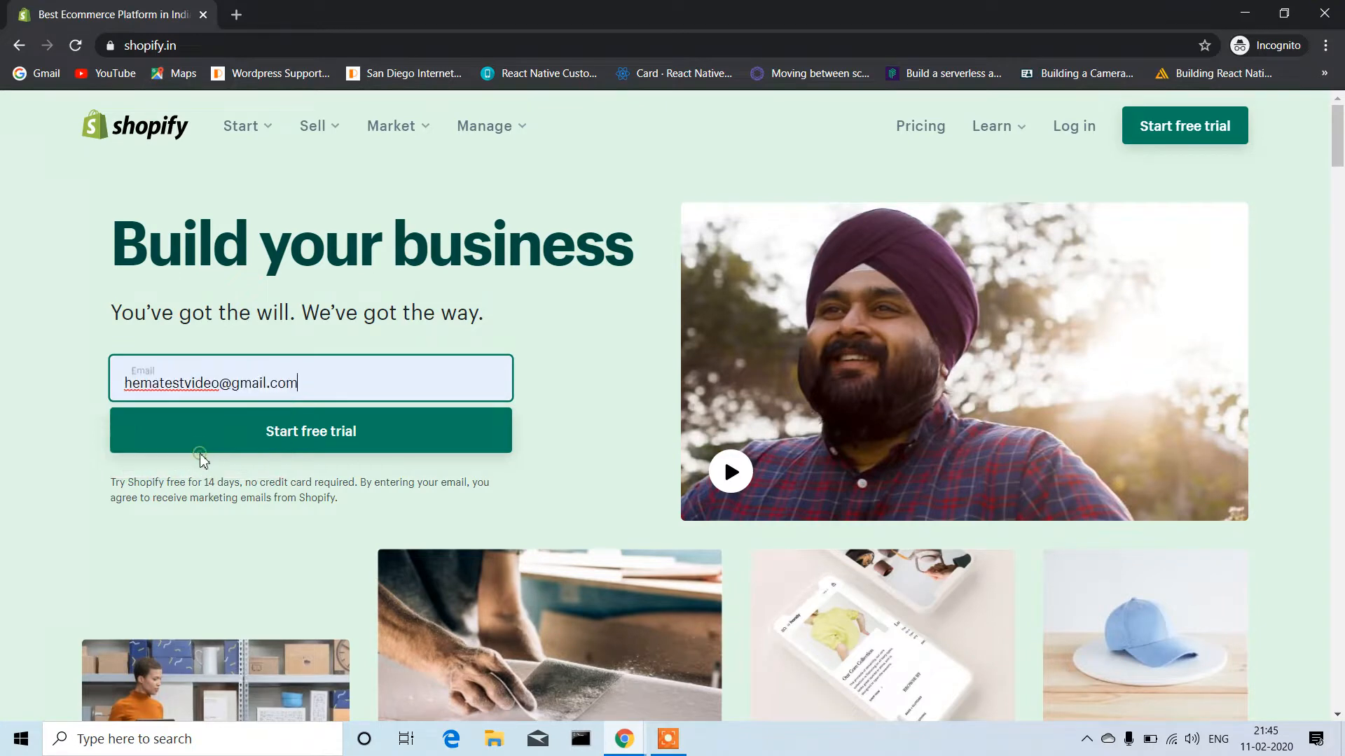
left_click(273, 446)
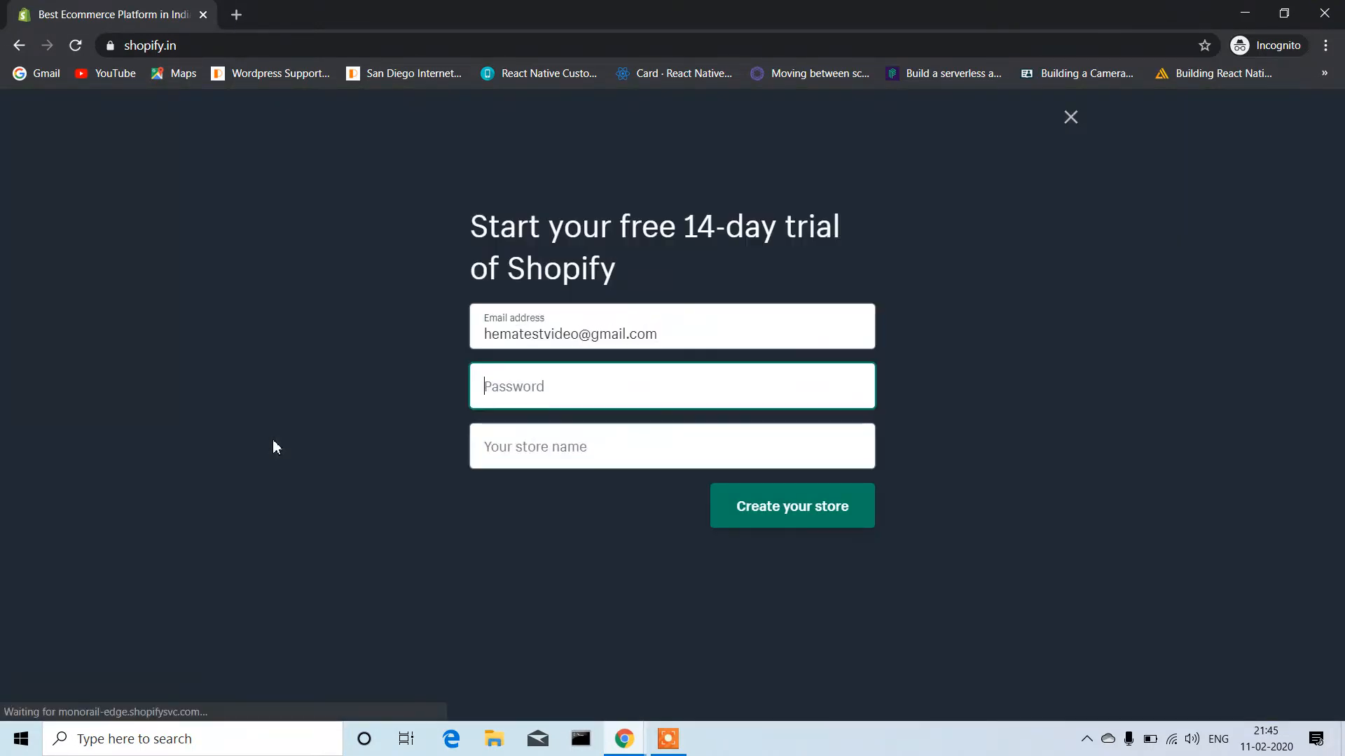
Set a password and the store name hematest000, then create the store.
type("••••")
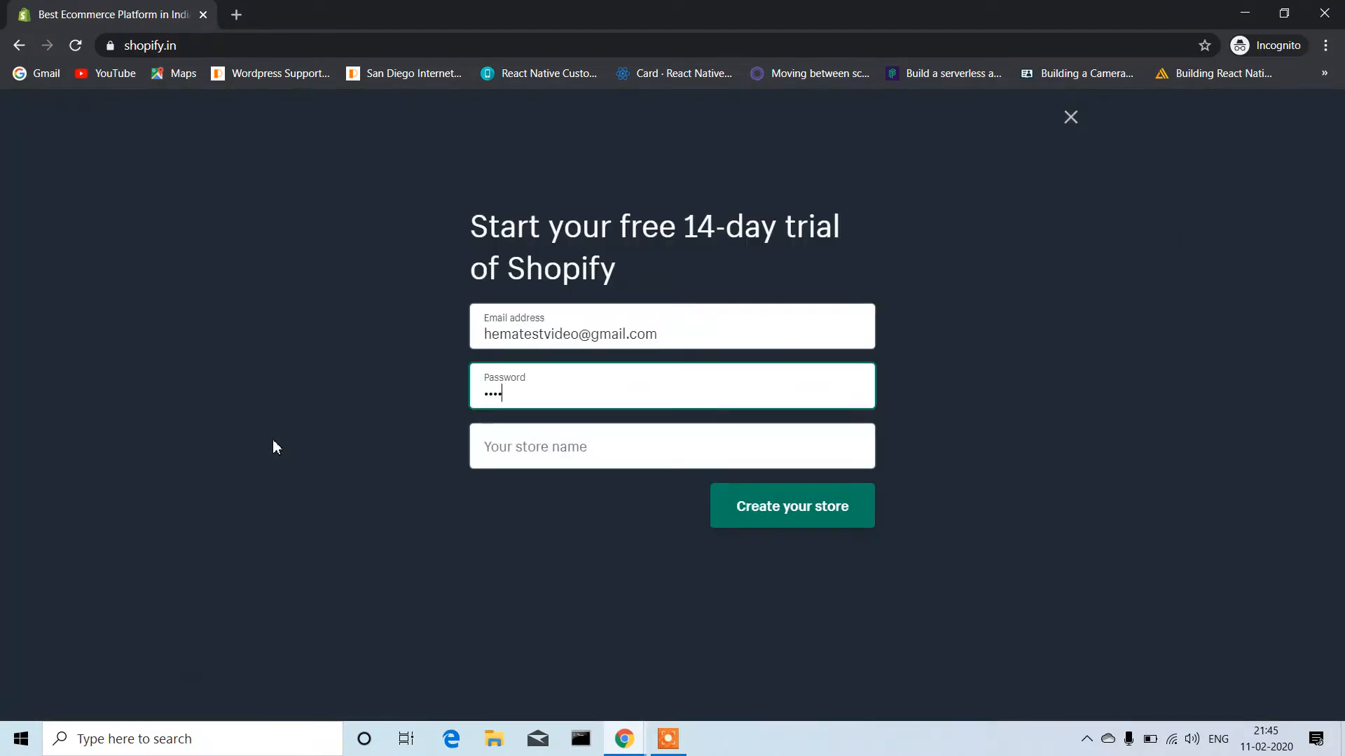
left_click(526, 449)
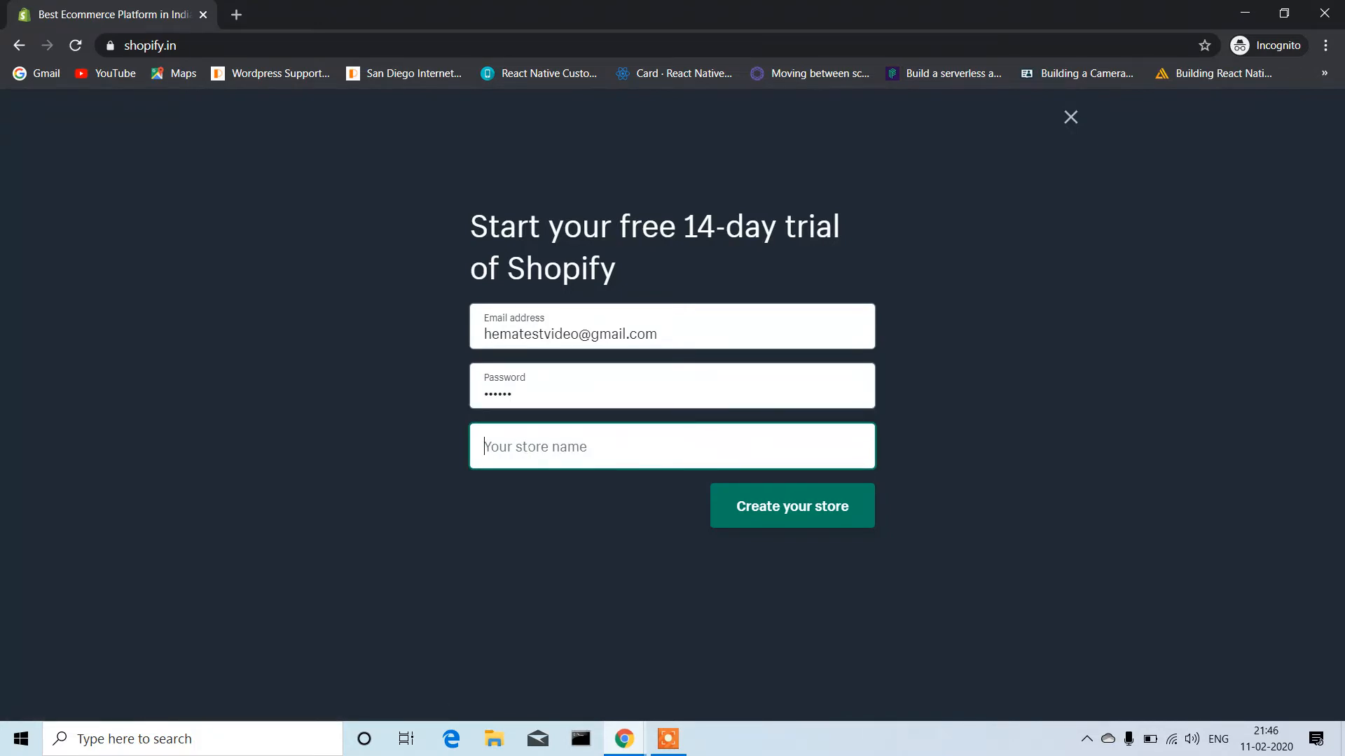
type("h")
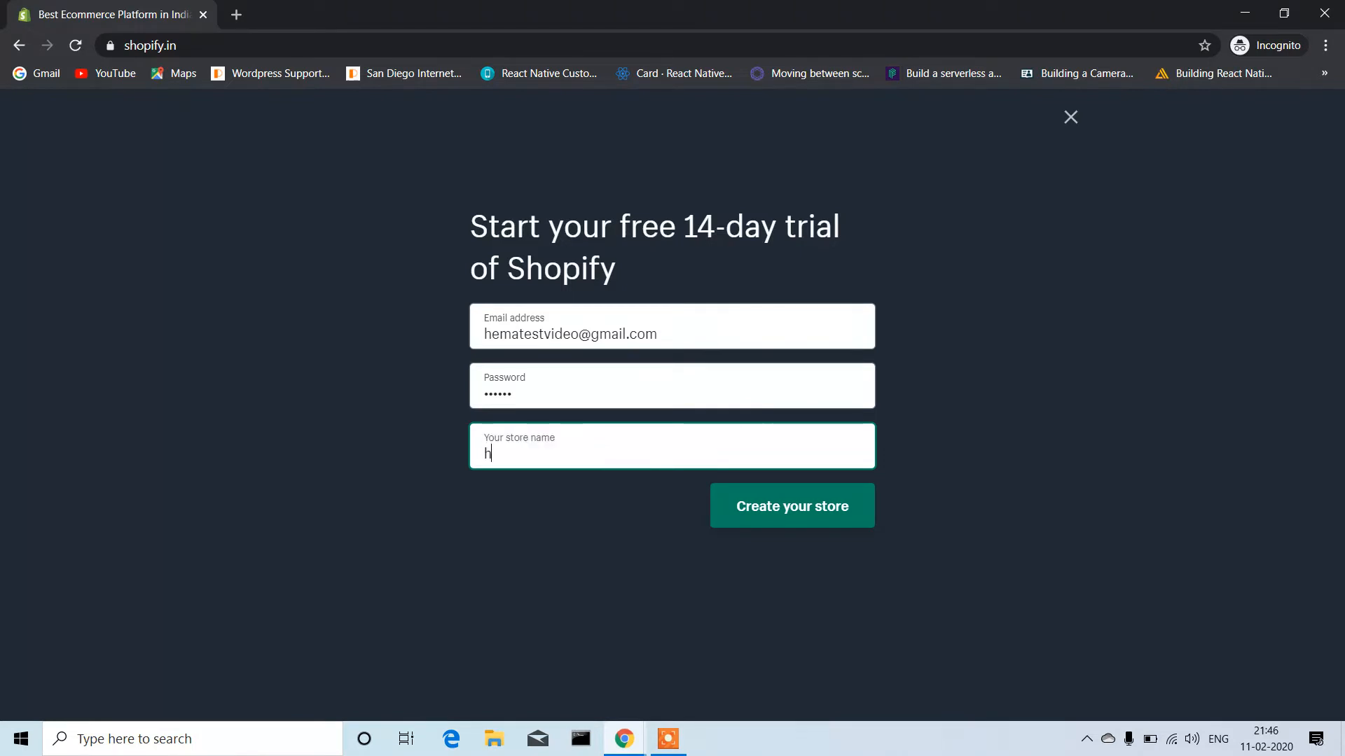
type("ema")
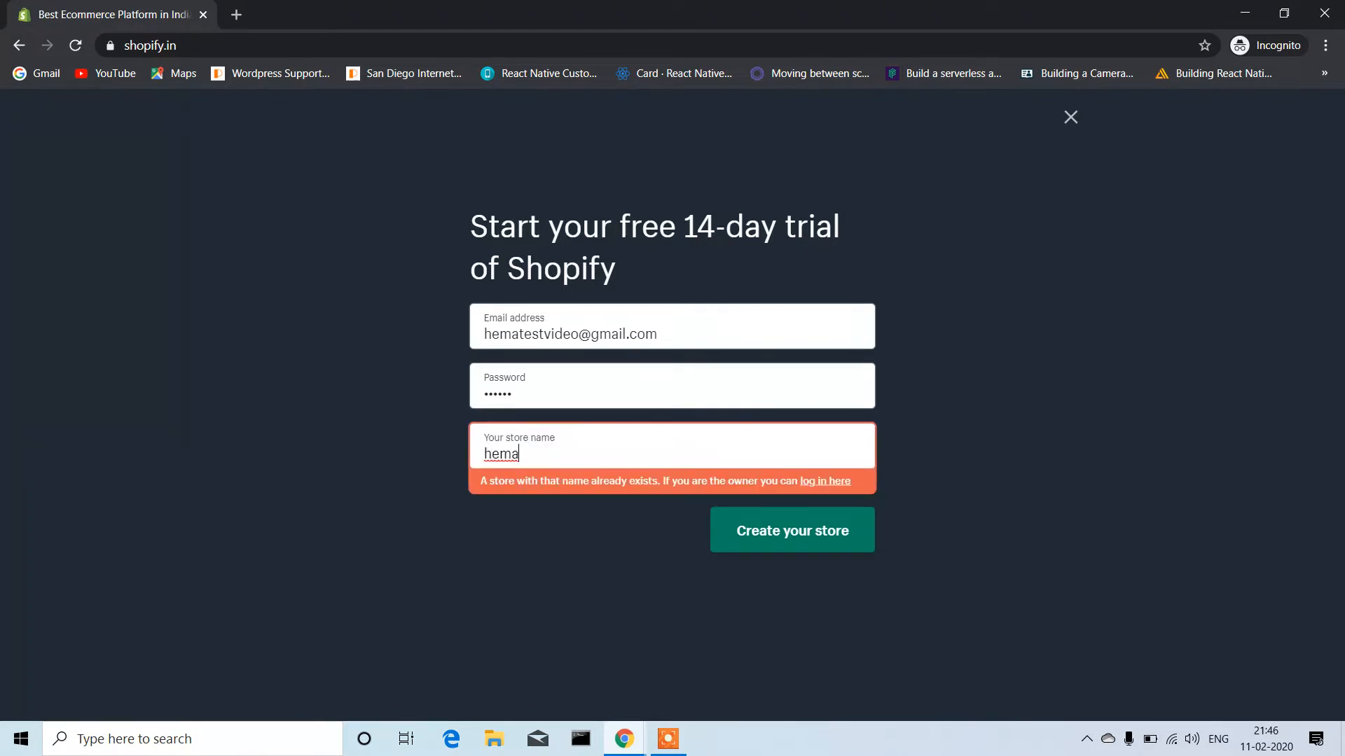
type("test000")
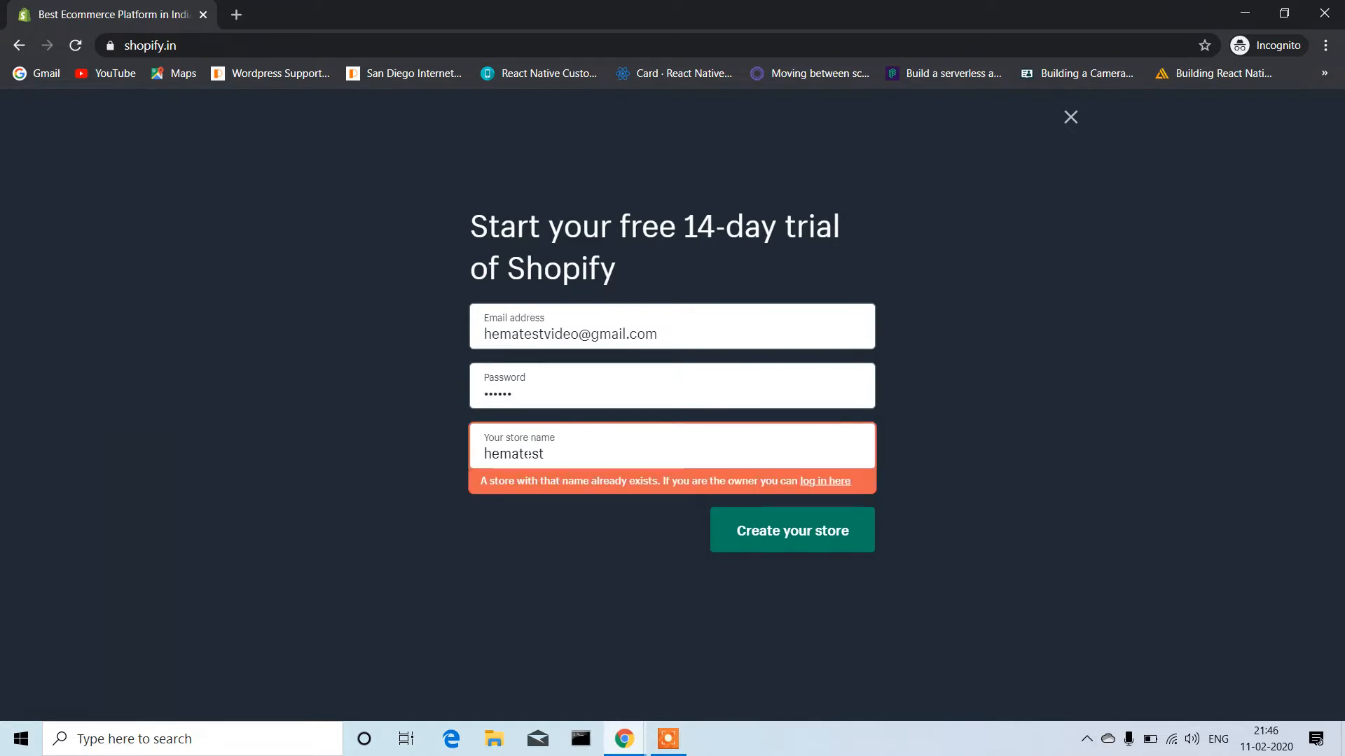
left_click(801, 506)
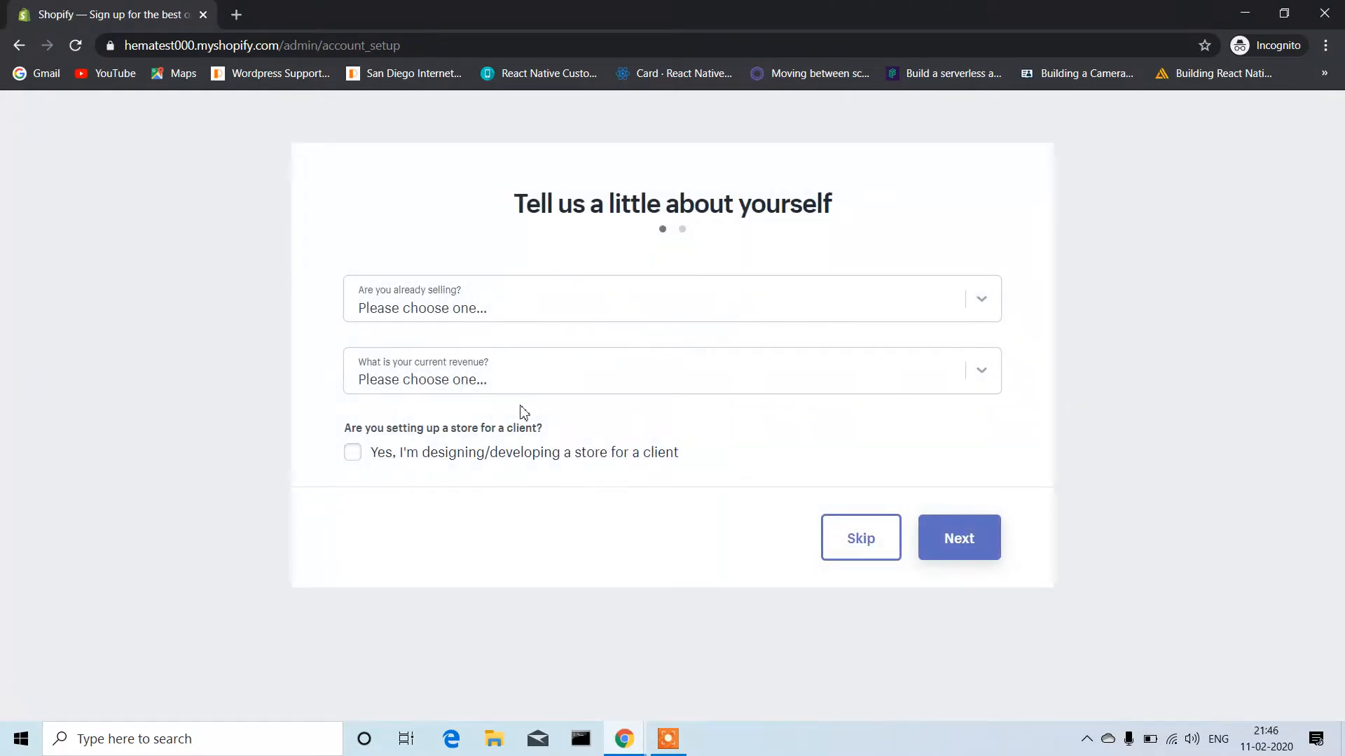
Answer the setup questions with 'I'm just playing around' and 'Rs. 0 (I'm just getting started)'.
left_click(522, 311)
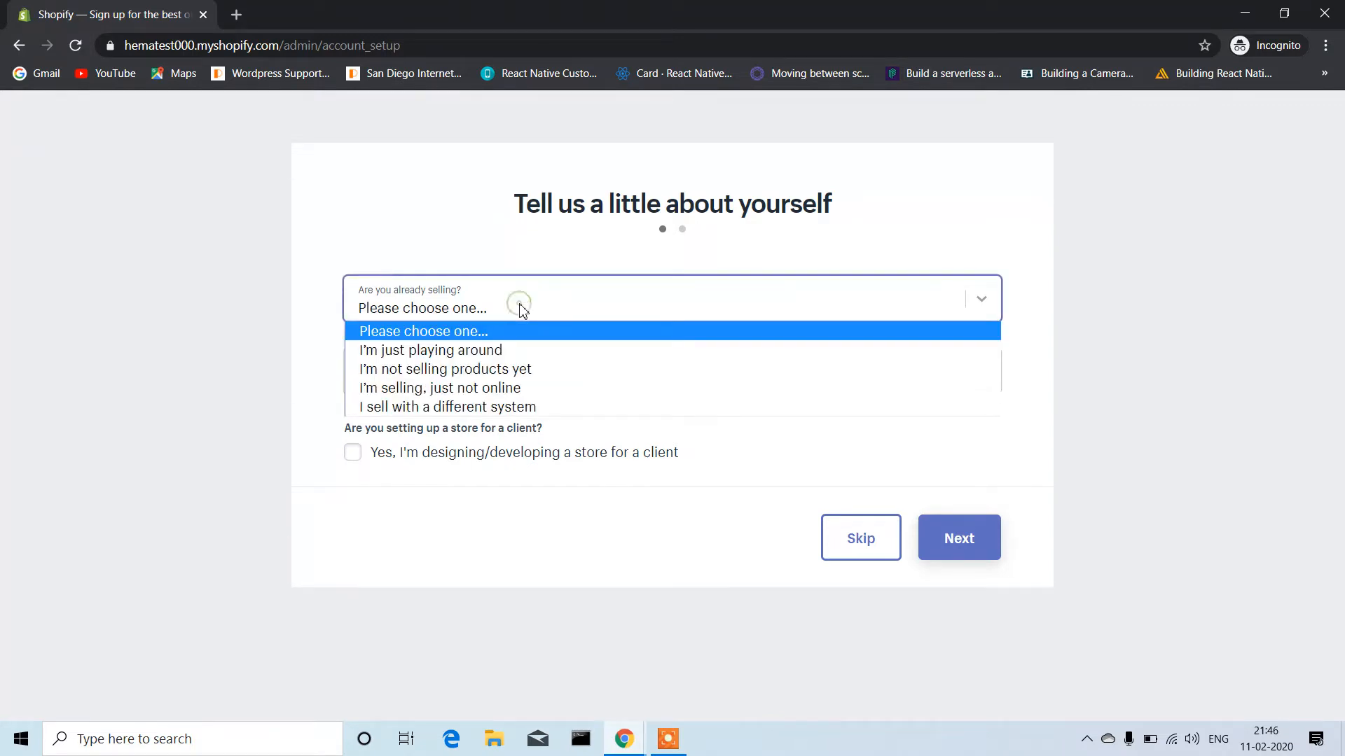
left_click(469, 356)
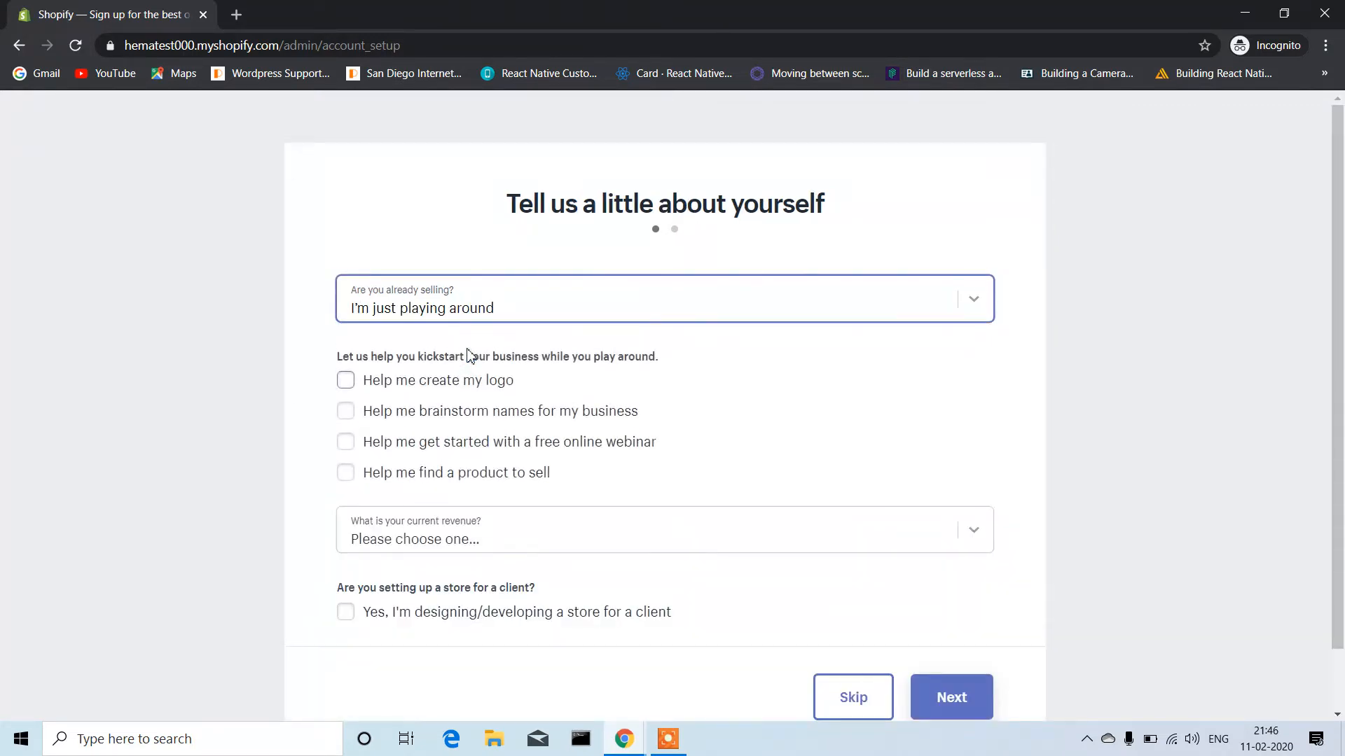
left_click(432, 534)
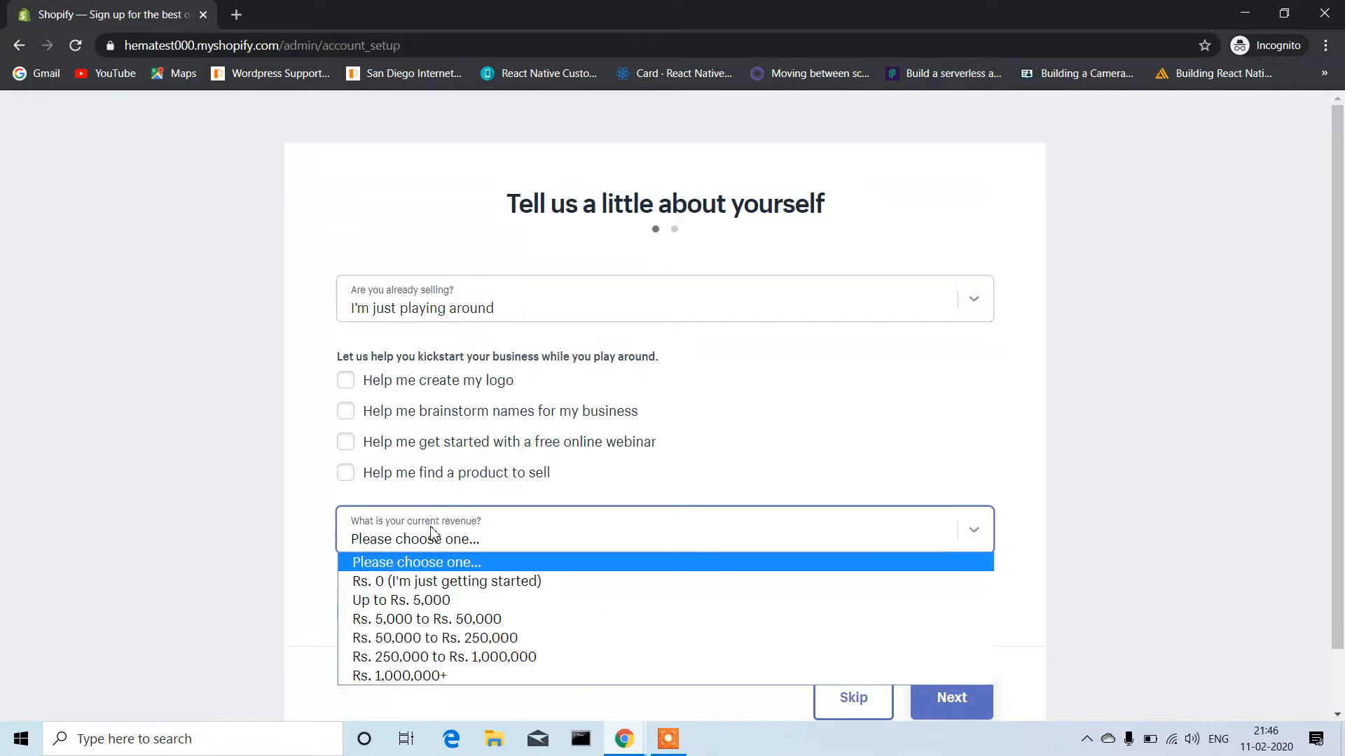
left_click(418, 581)
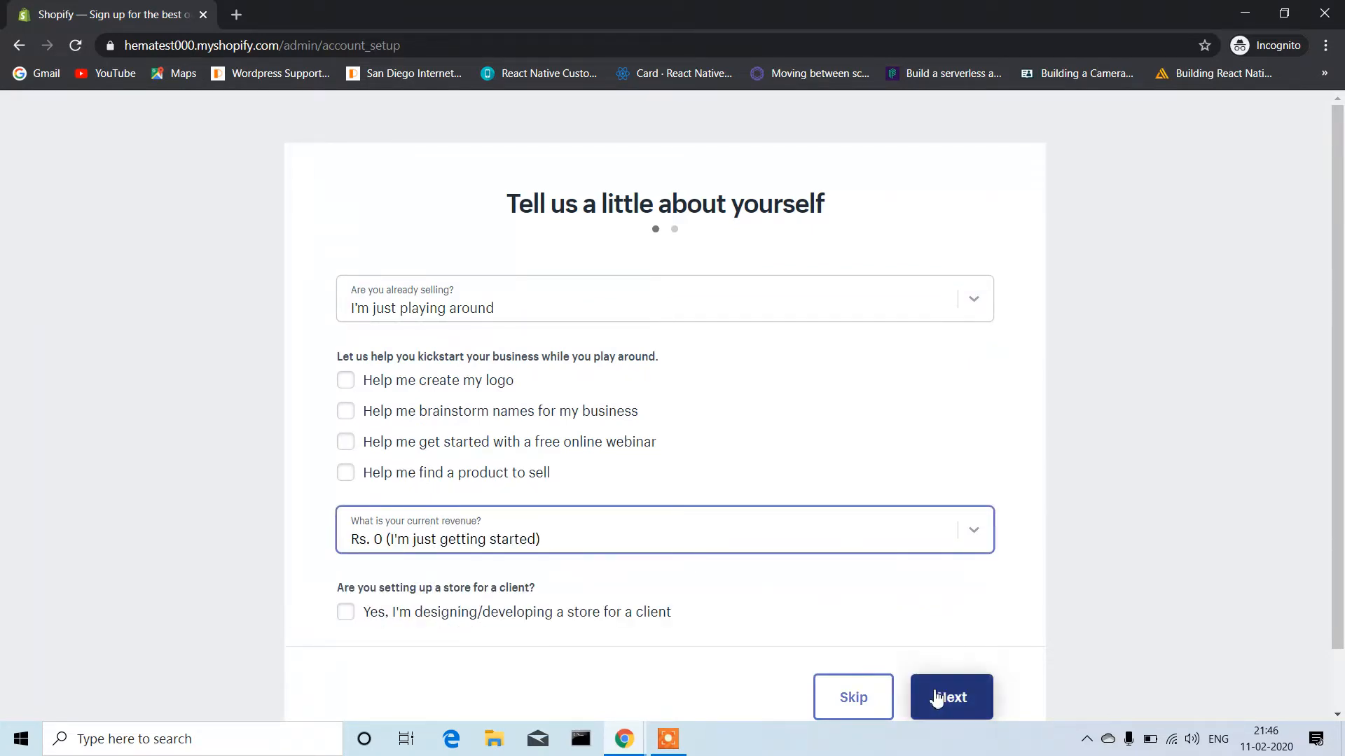
left_click(939, 696)
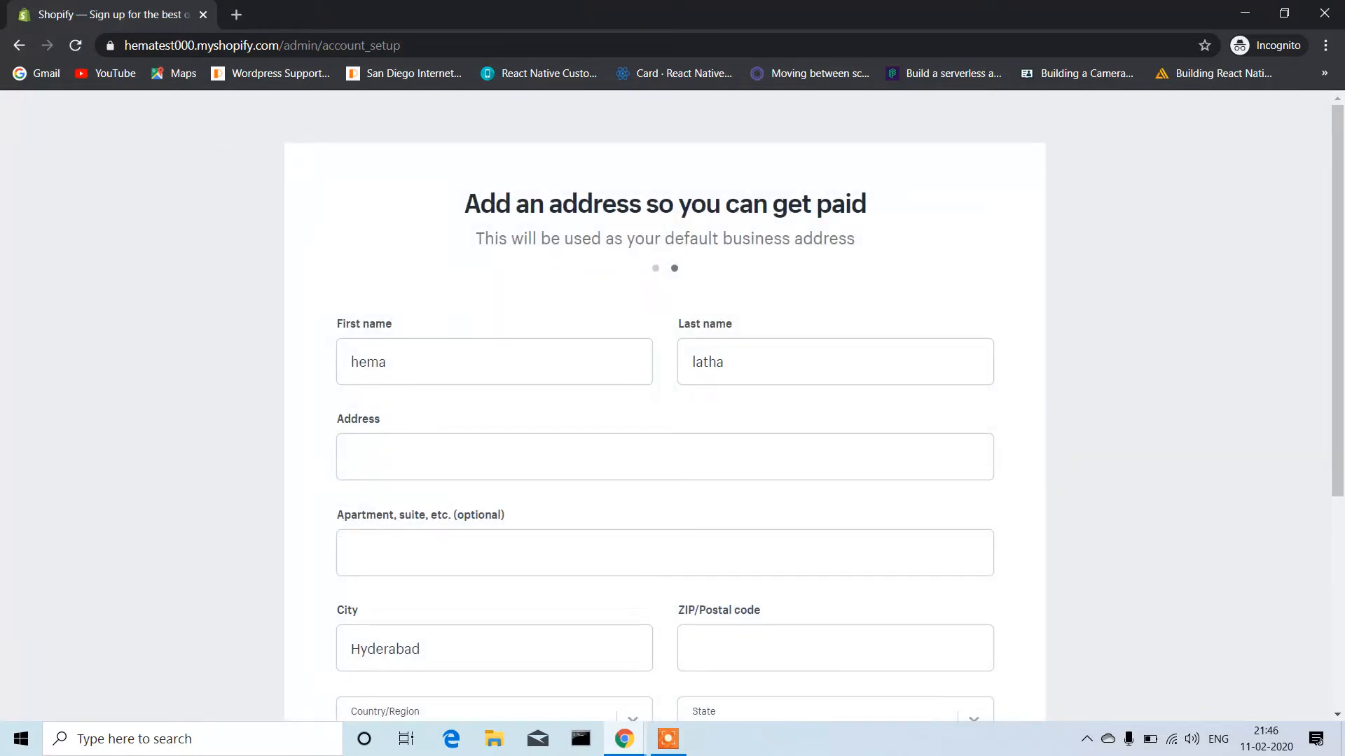
Complete the business address form to finish setup.
left_click(843, 463)
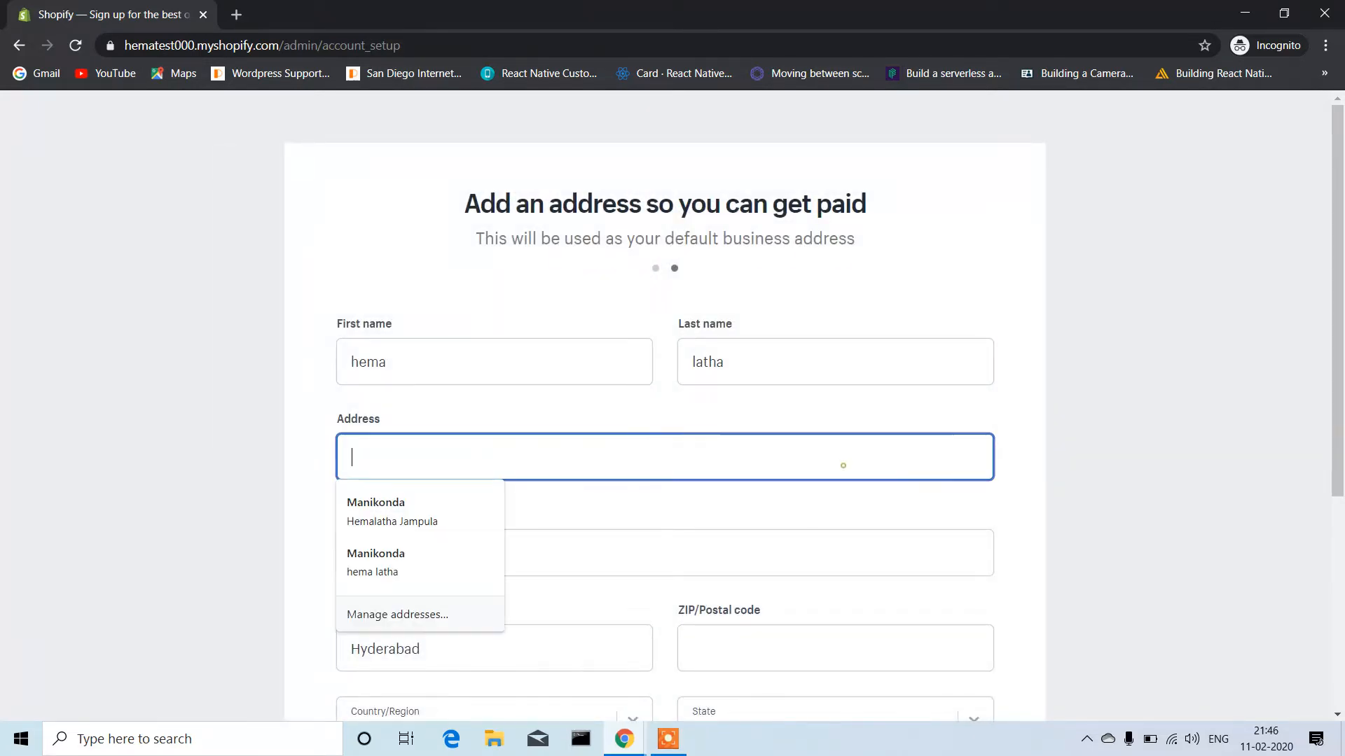
left_click(965, 413)
left_click(667, 738)
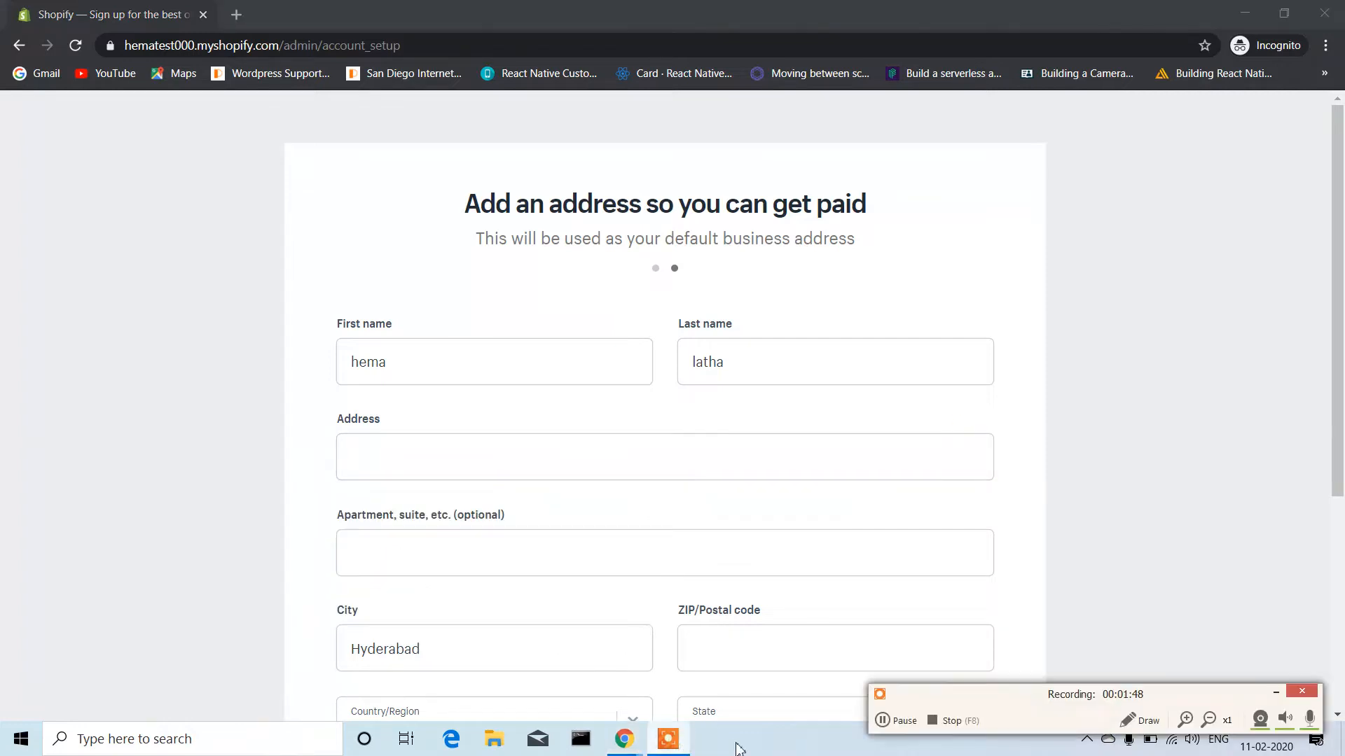
left_click(903, 721)
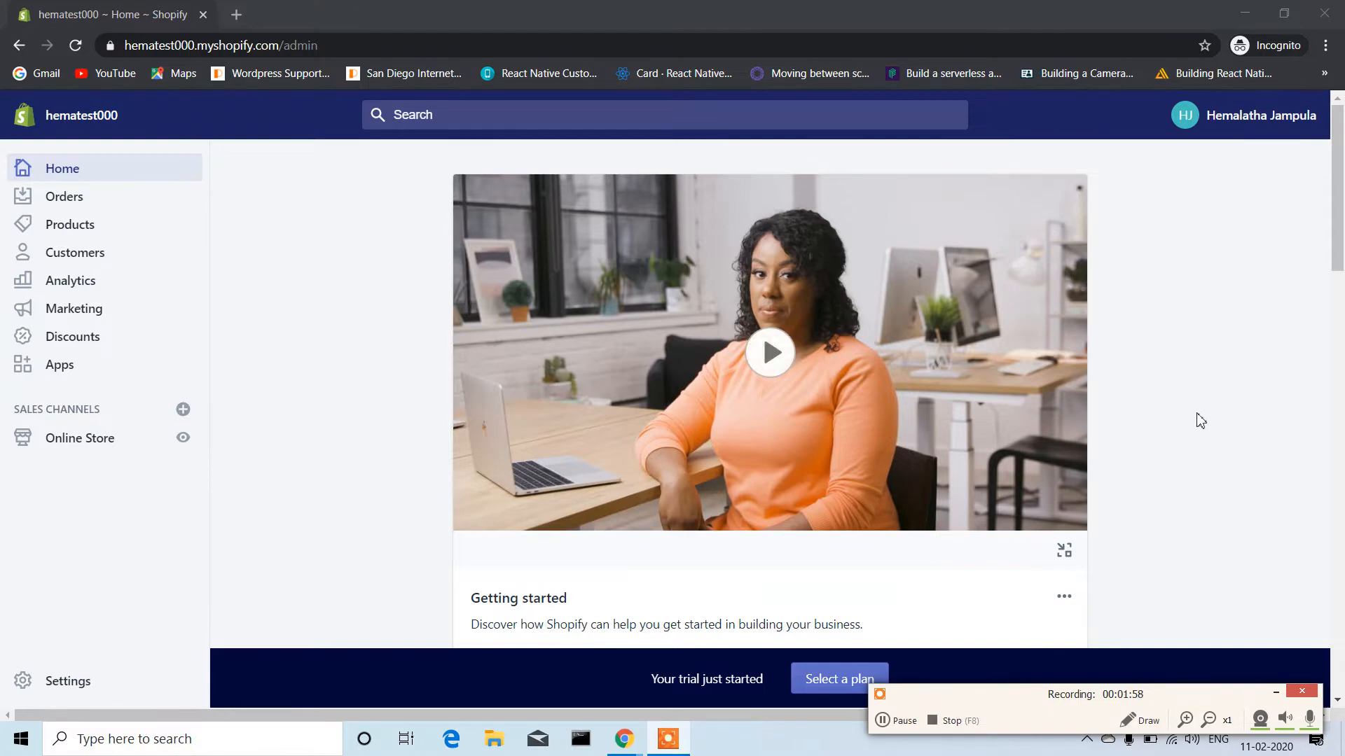
Go to Online Store under Sales Channels to view Themes with Debut current.
scroll(1210, 422, "down", 1)
scroll(1209, 423, "down", 18)
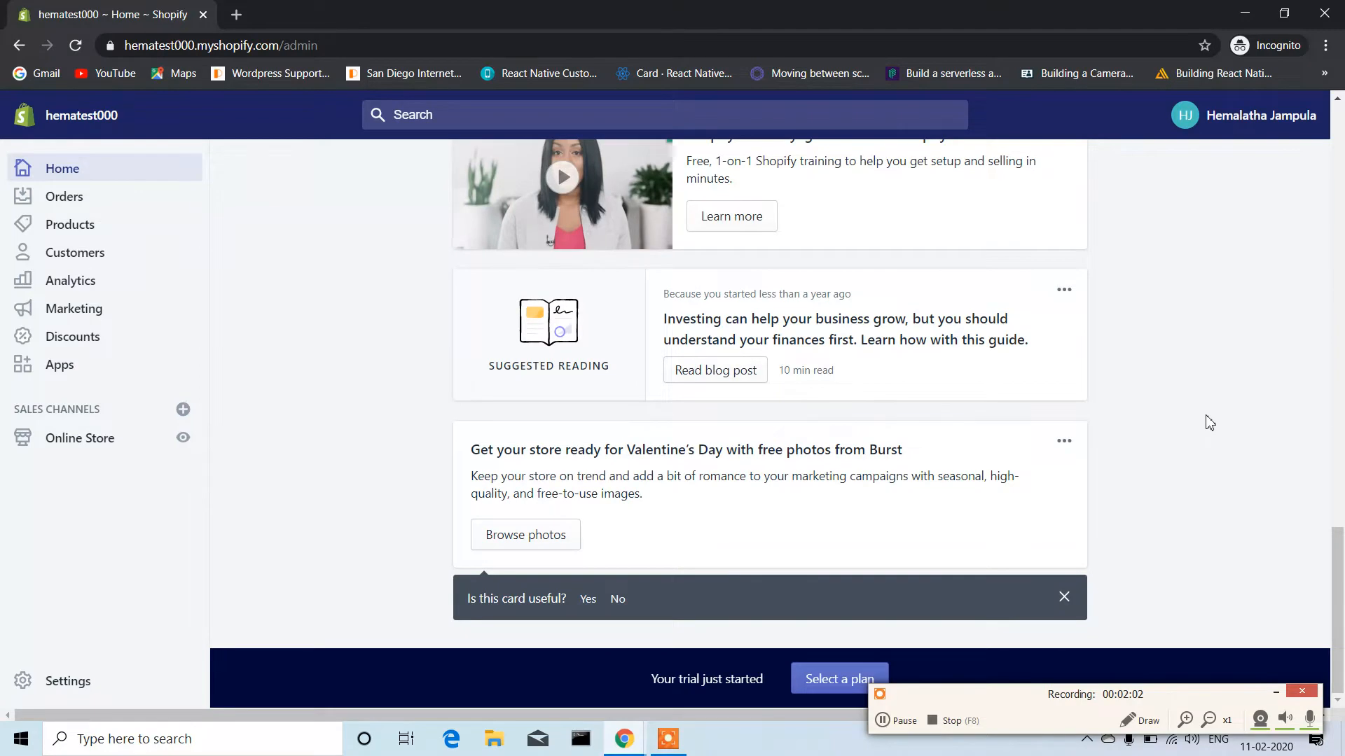
scroll(1209, 422, "up", 19)
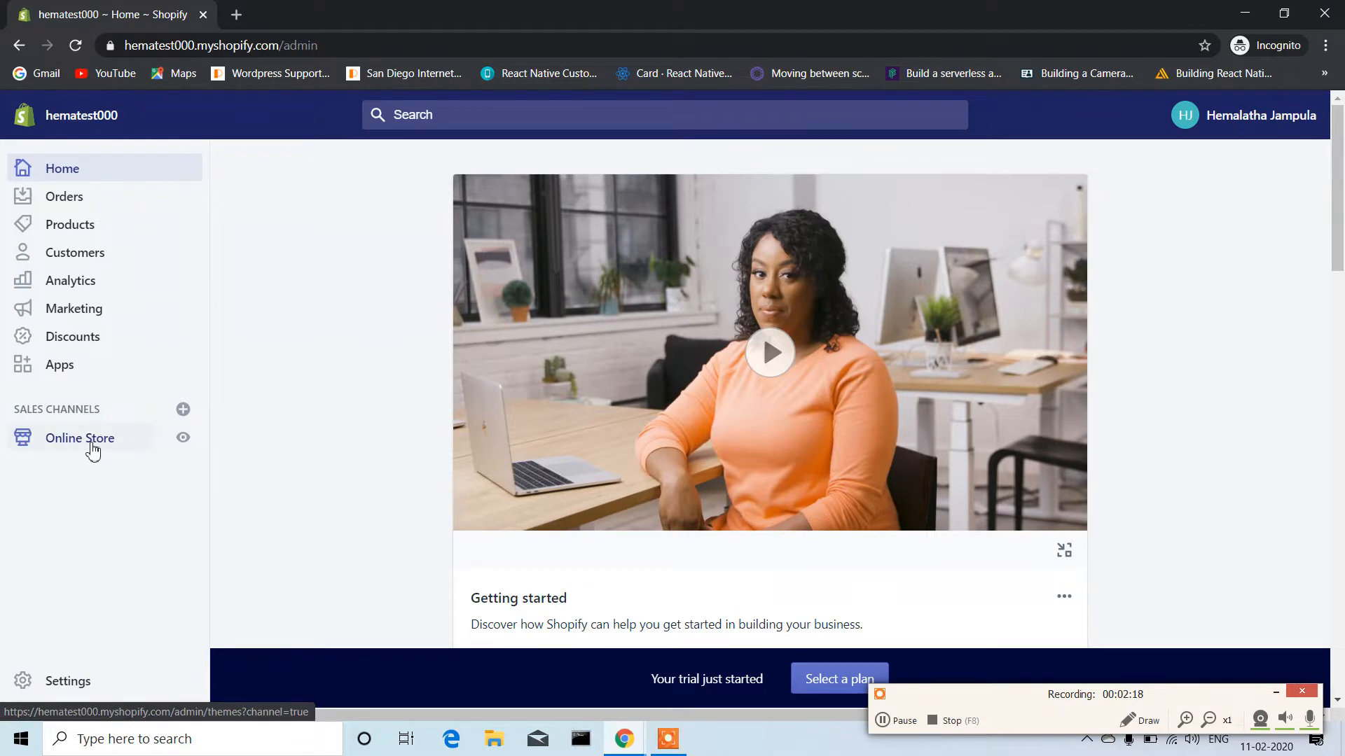
left_click(92, 446)
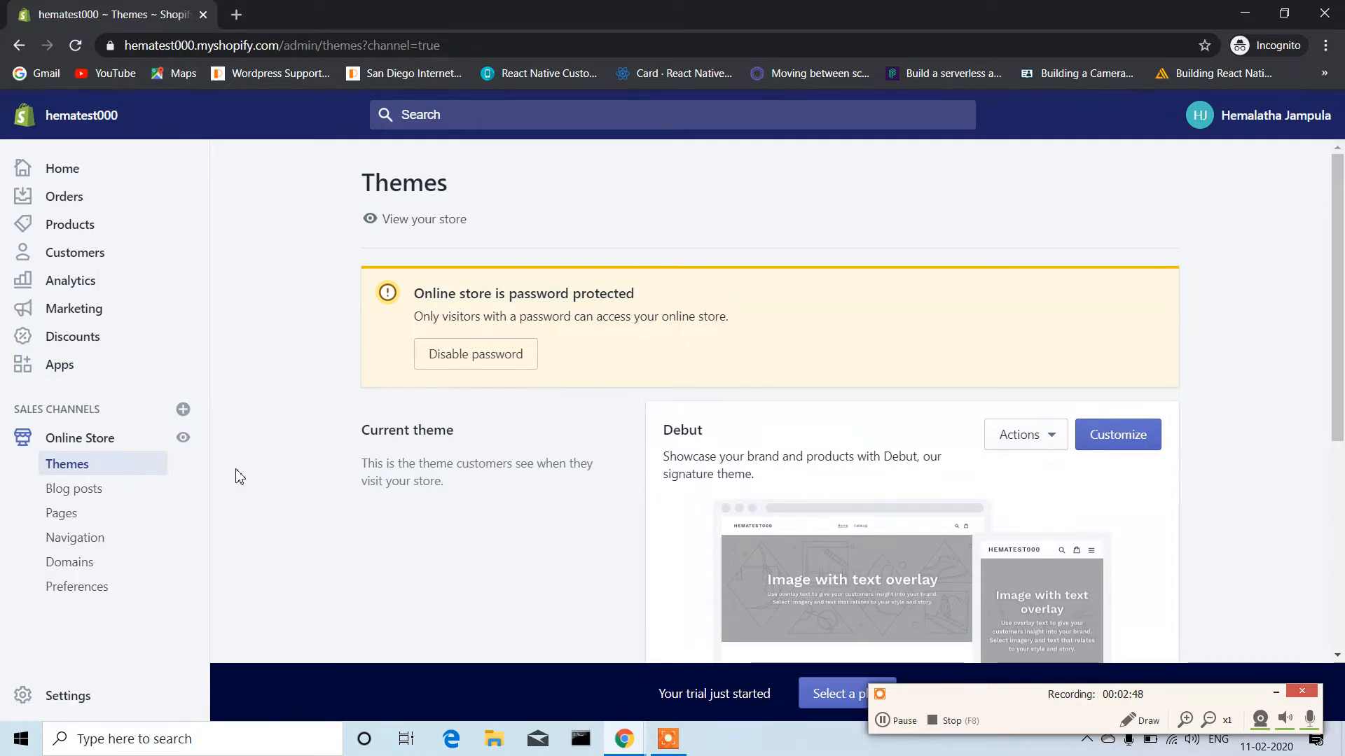
scroll(240, 477, "down", 1)
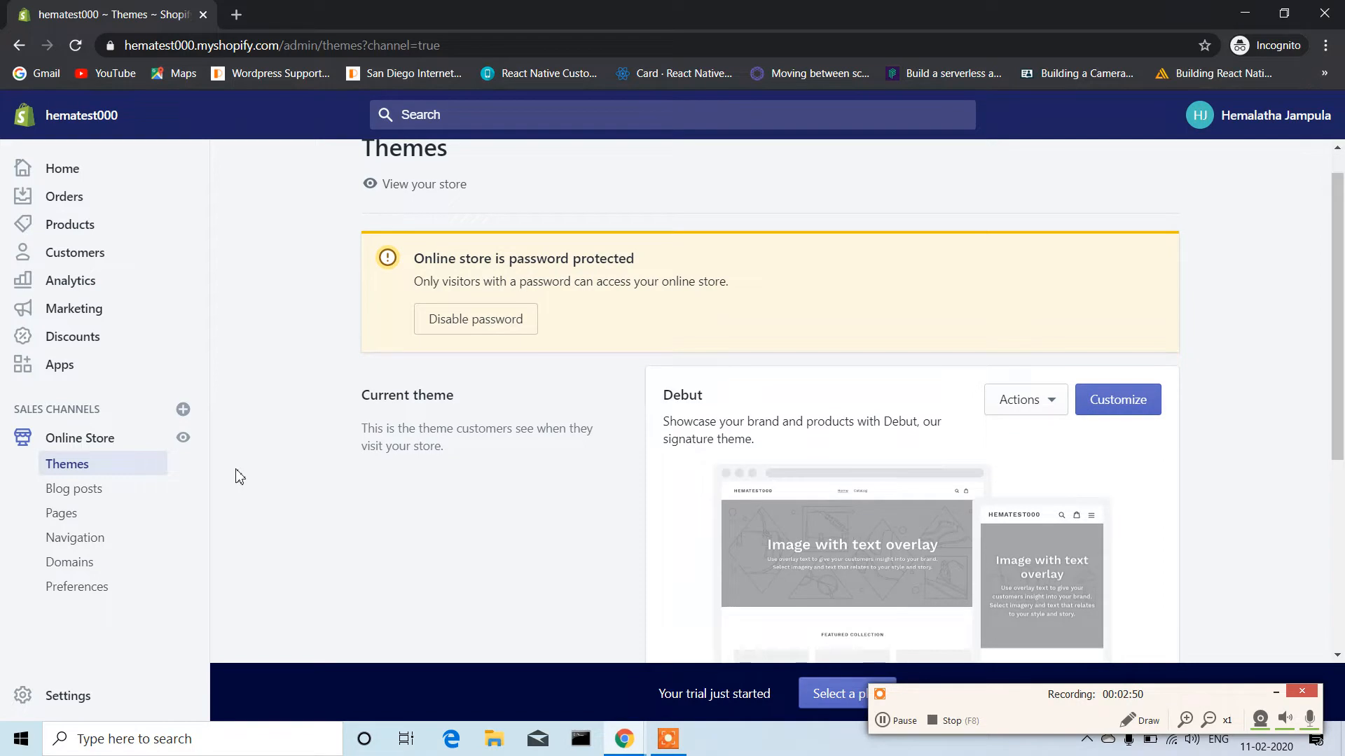
scroll(240, 477, "down", 1)
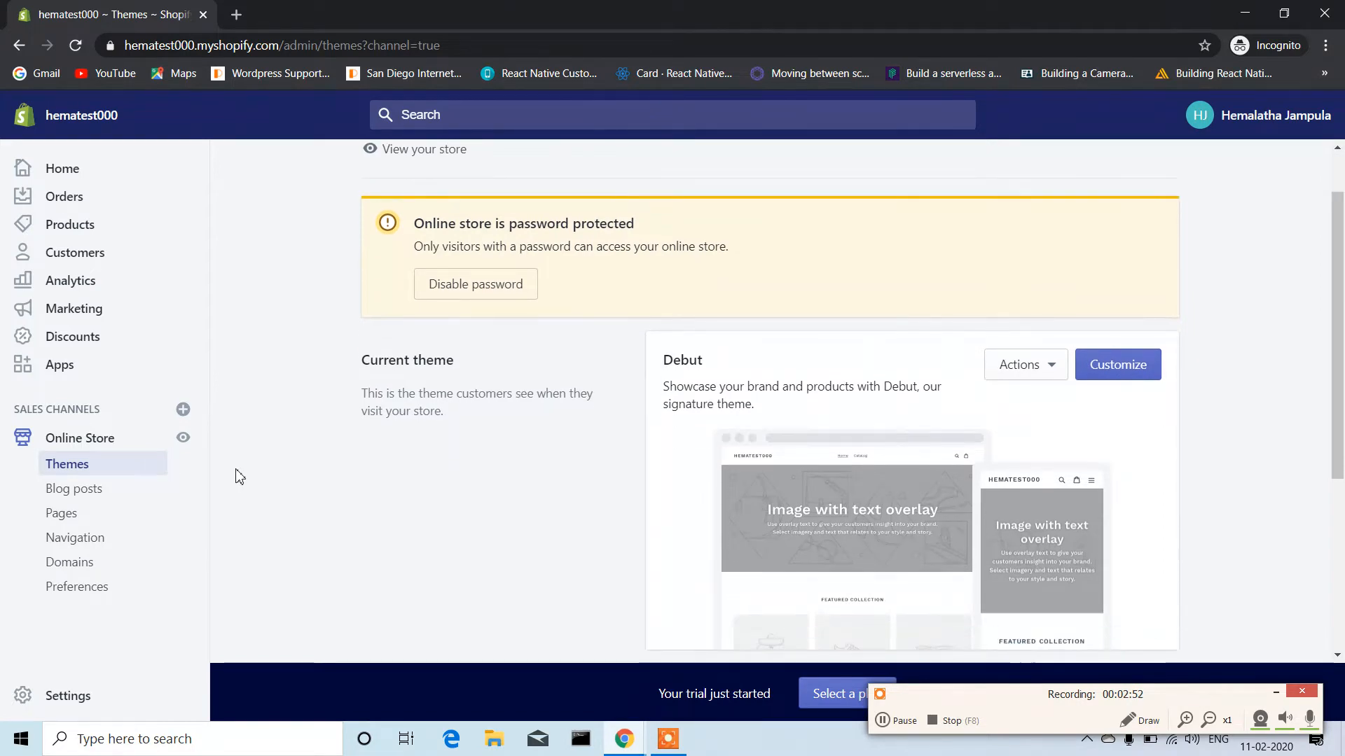
scroll(240, 477, "down", 4)
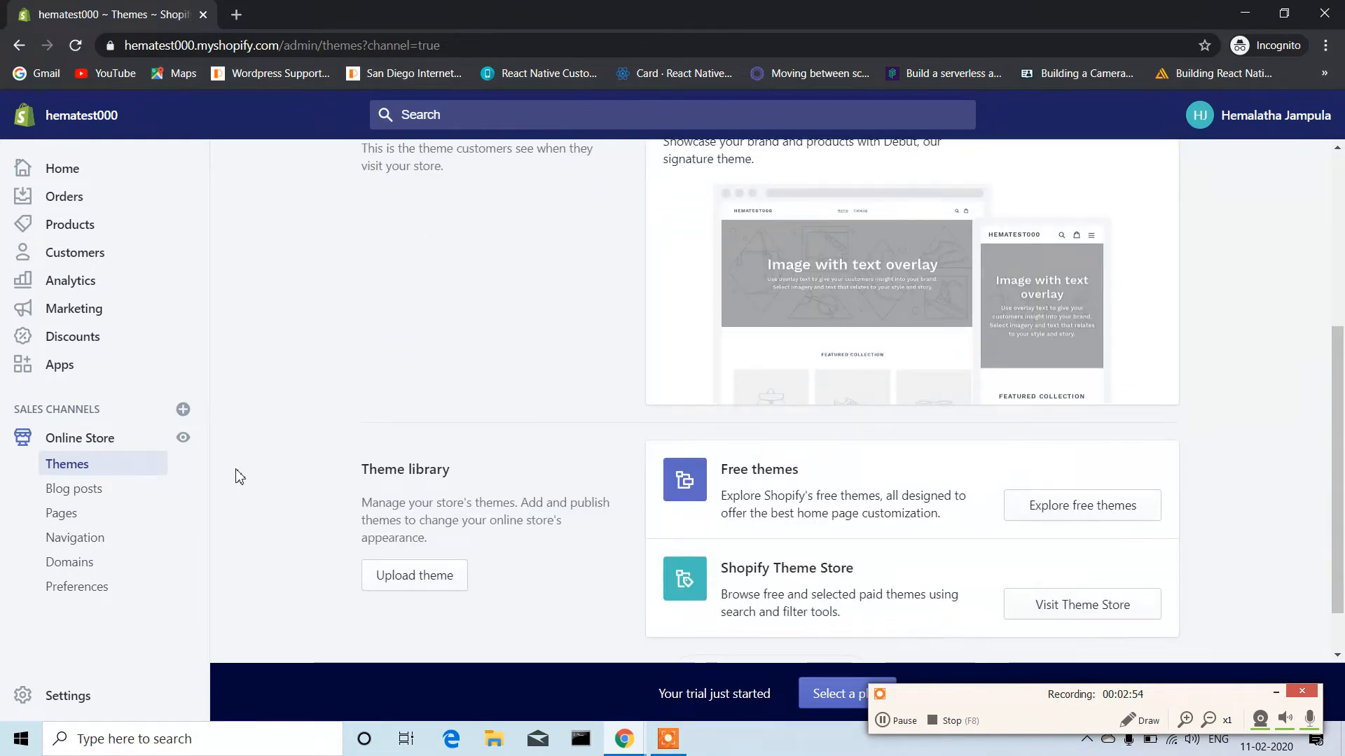
scroll(239, 477, "down", 2)
scroll(239, 477, "up", 6)
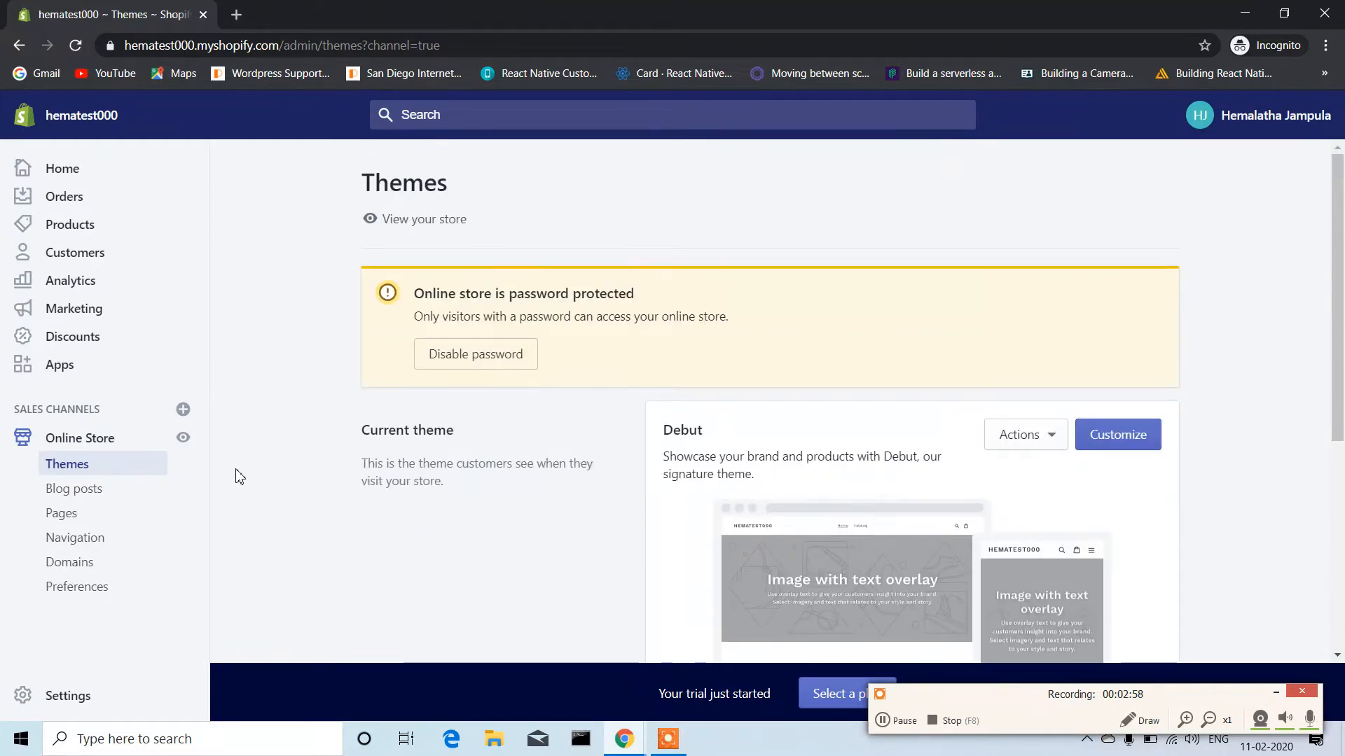
scroll(240, 477, "down", 3)
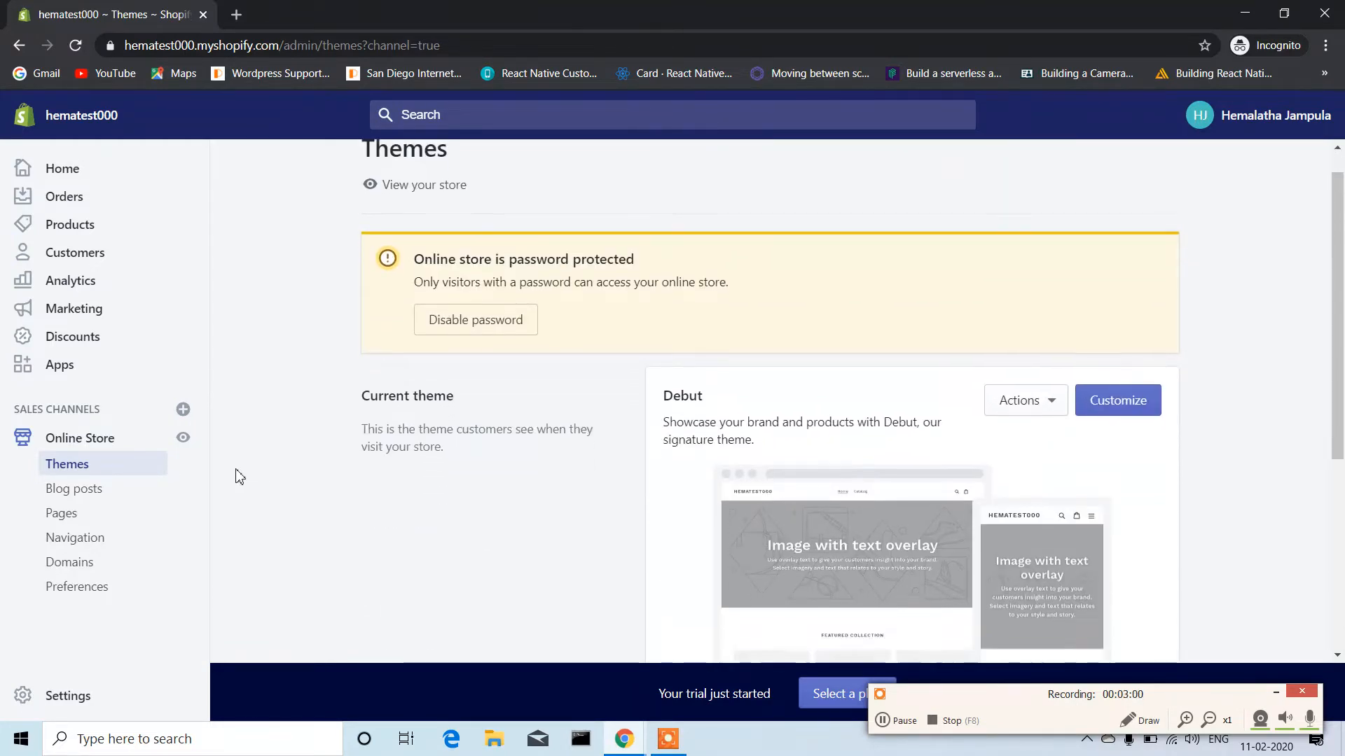
scroll(239, 477, "down", 1)
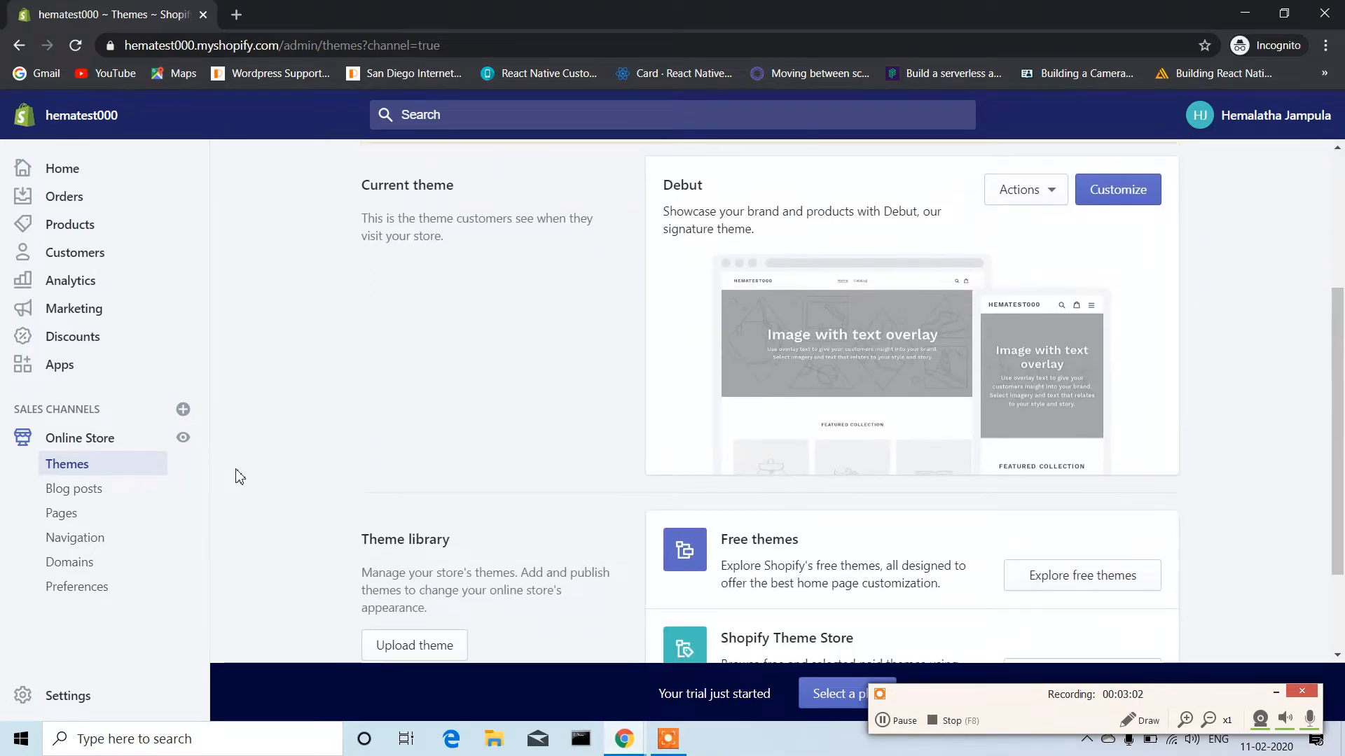
scroll(239, 477, "down", 2)
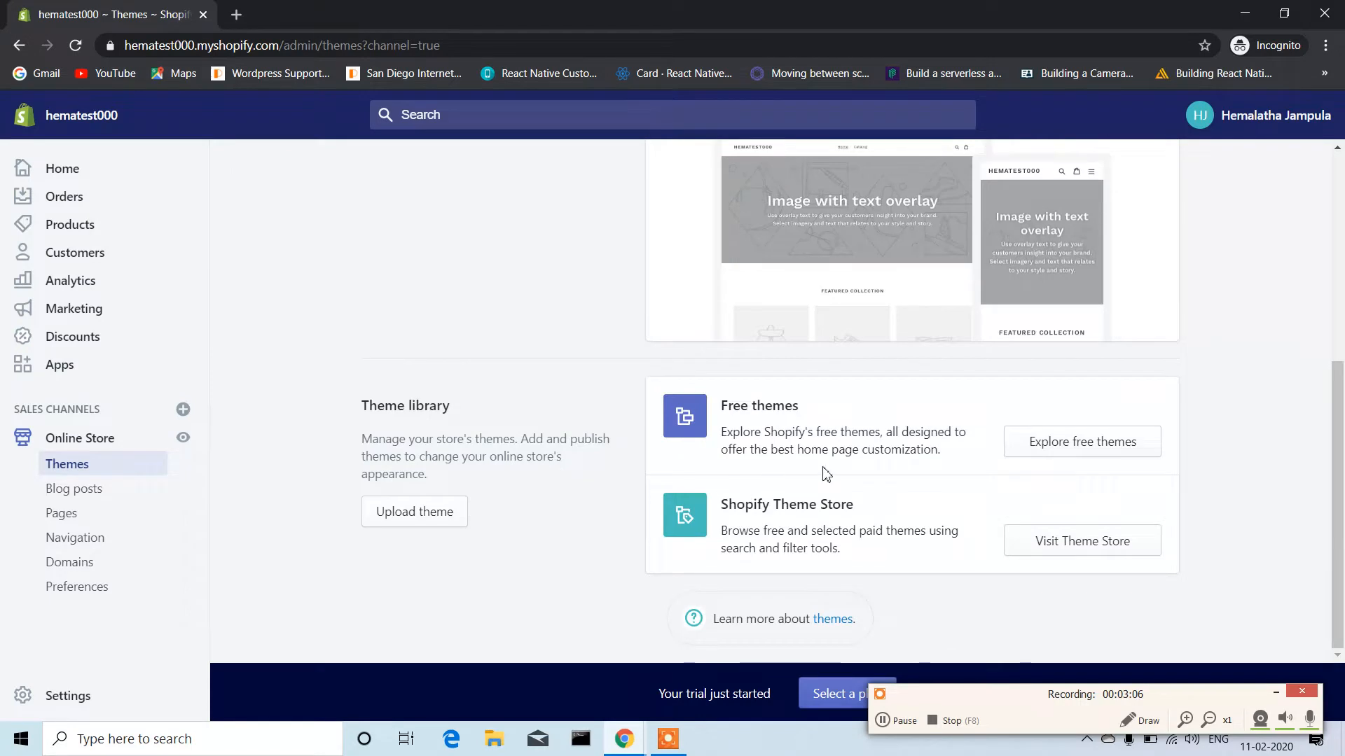
Browse the free themes catalogue and open the Simple theme's details.
left_click(1093, 447)
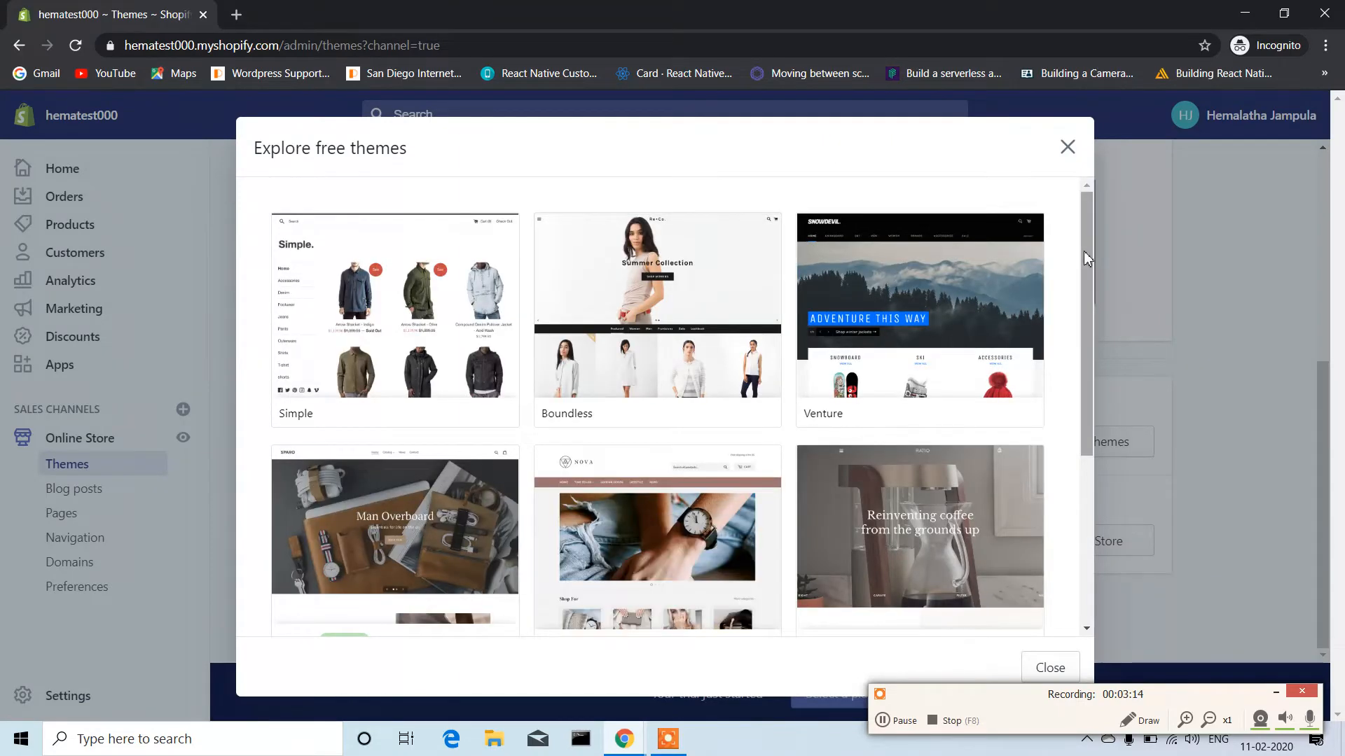
left_click_drag(1083, 251, 1114, 427)
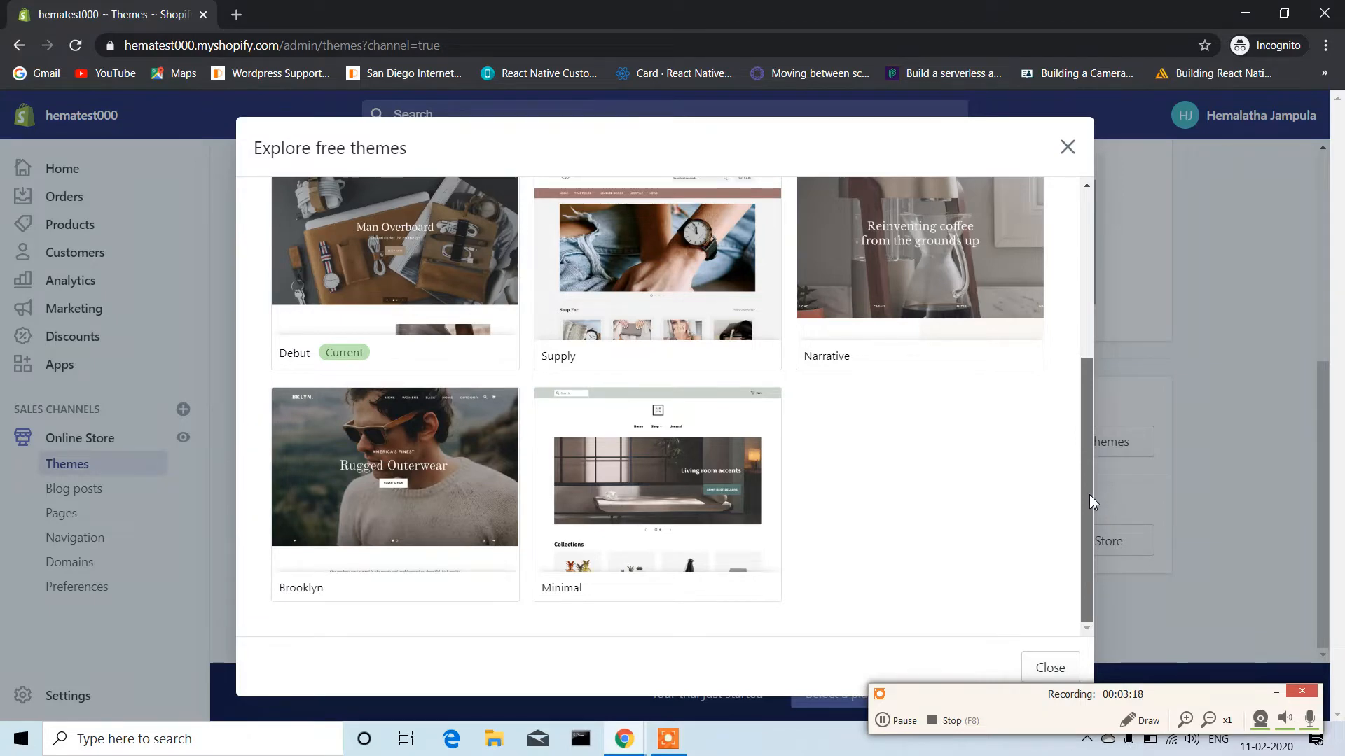
left_click_drag(1088, 468, 1078, 252)
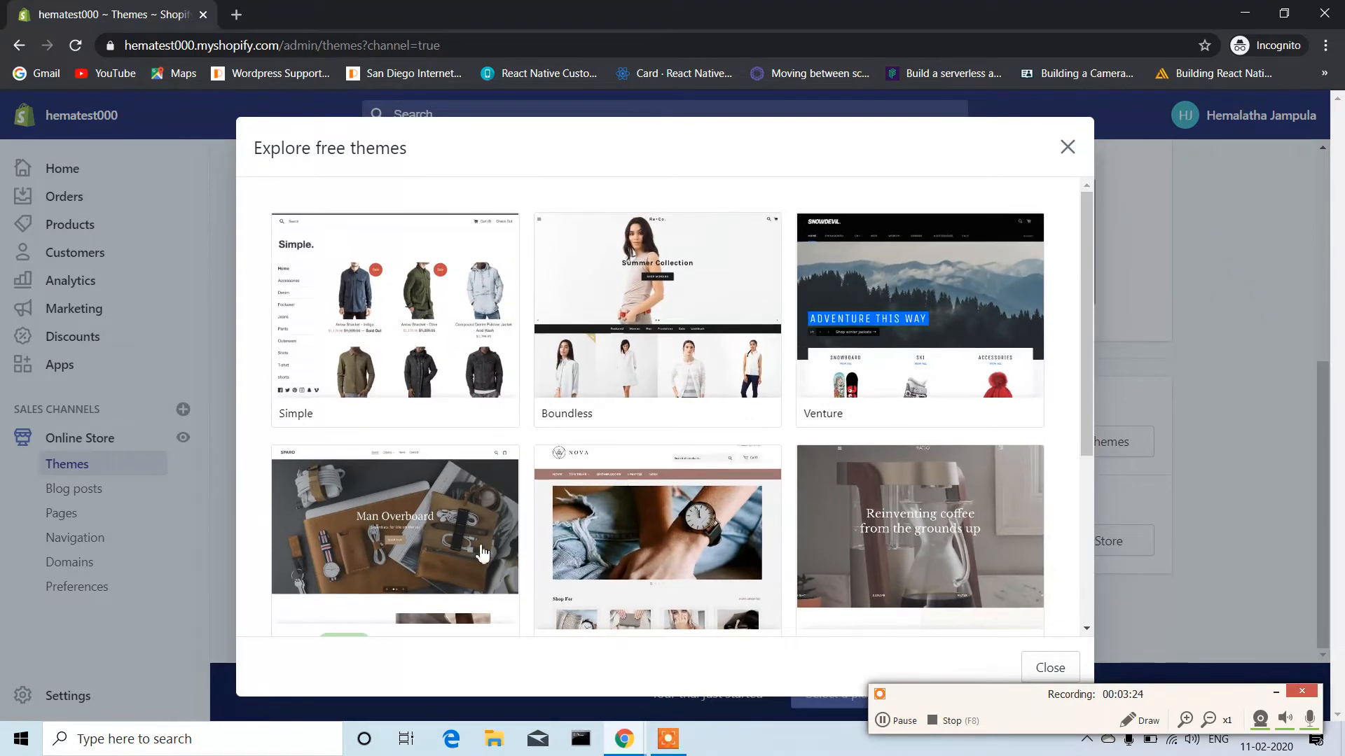
left_click(408, 343)
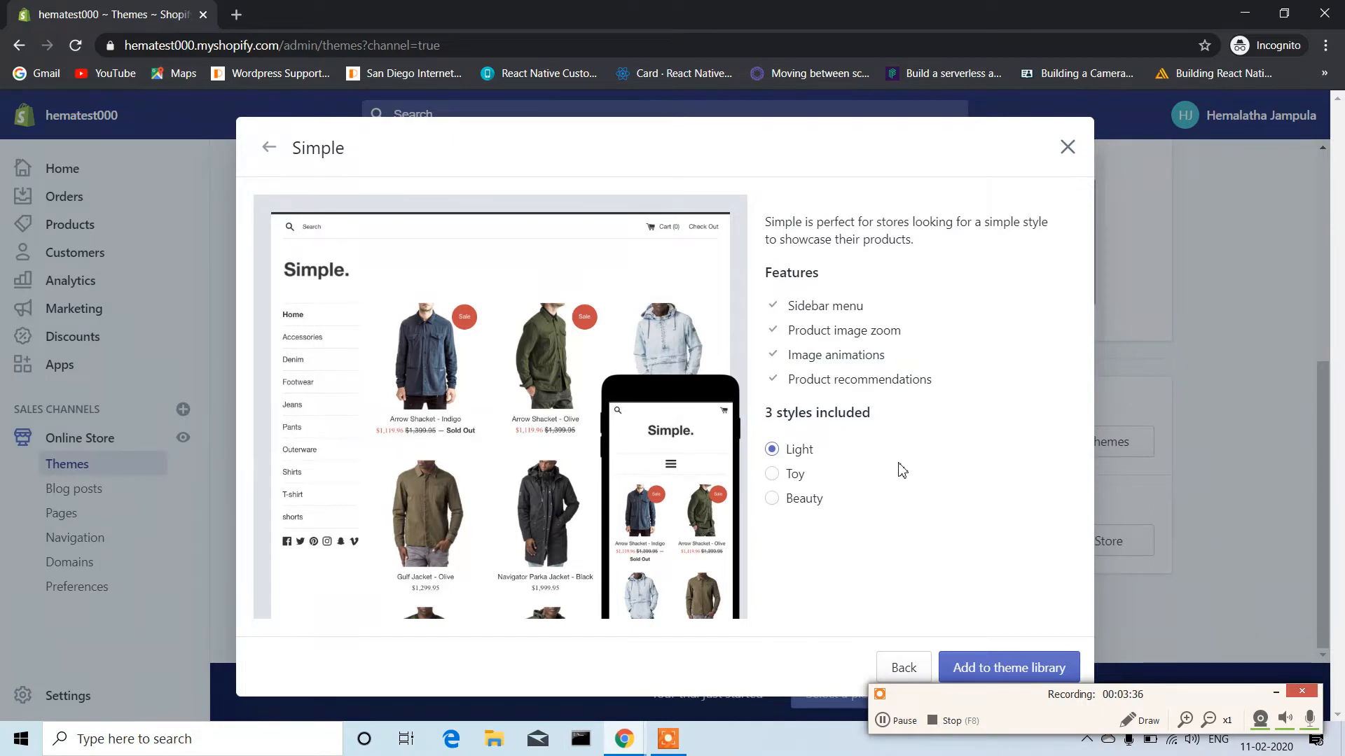
Compare the Toy and Beauty styles, return to Light, and add Simple to the library.
left_click(775, 475)
left_click(775, 500)
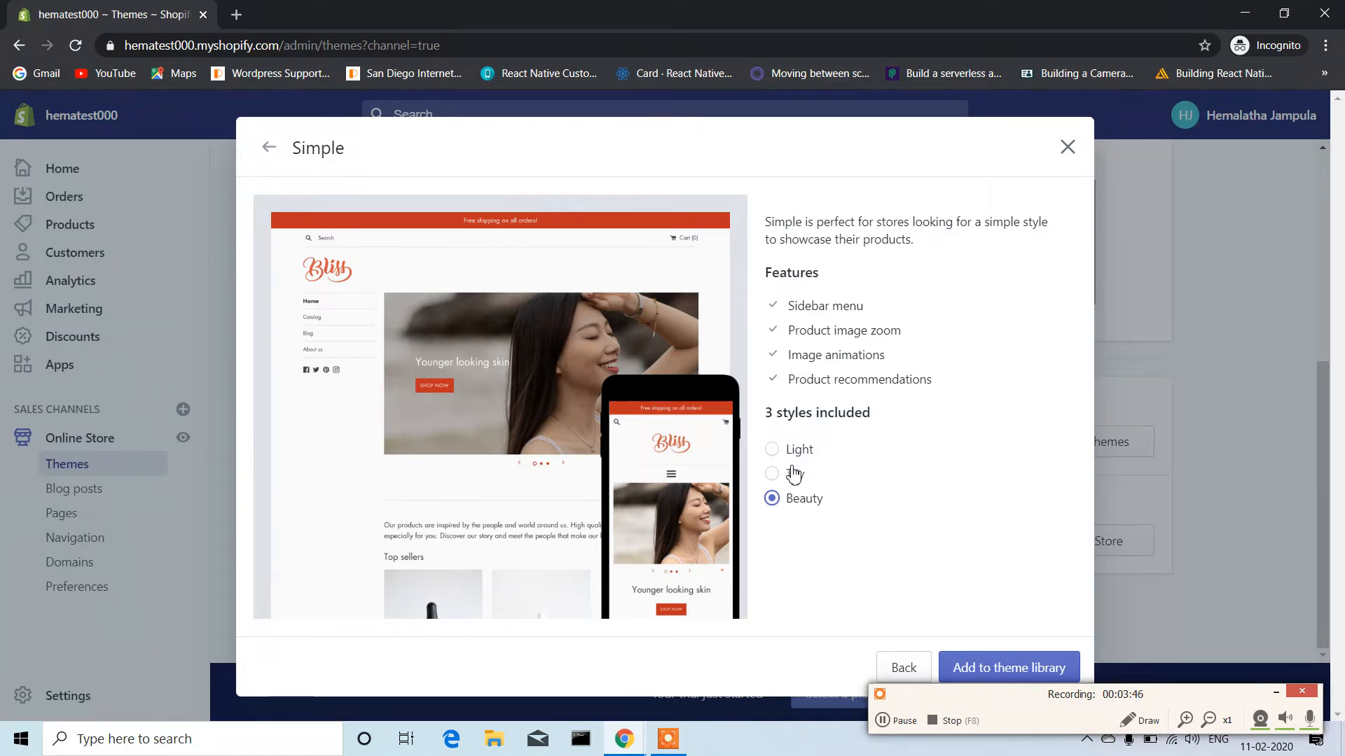
left_click(773, 474)
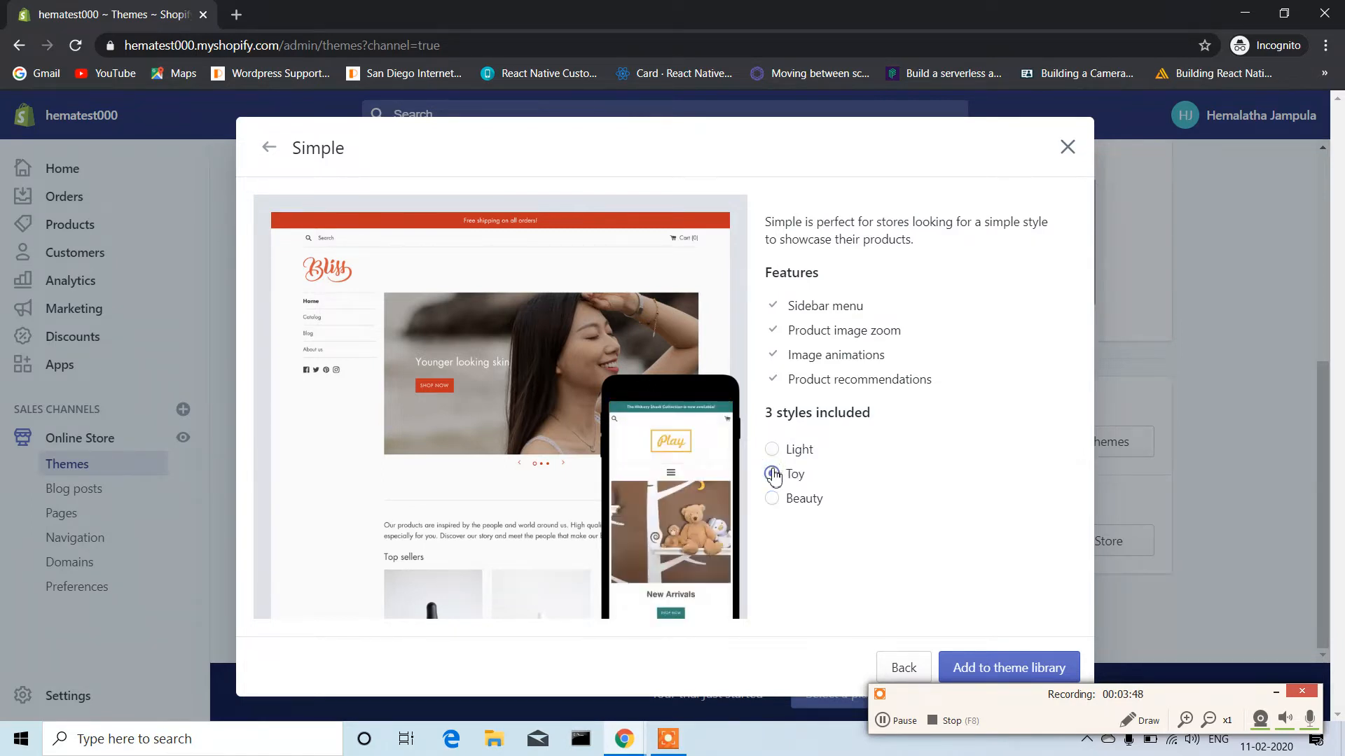
left_click(773, 449)
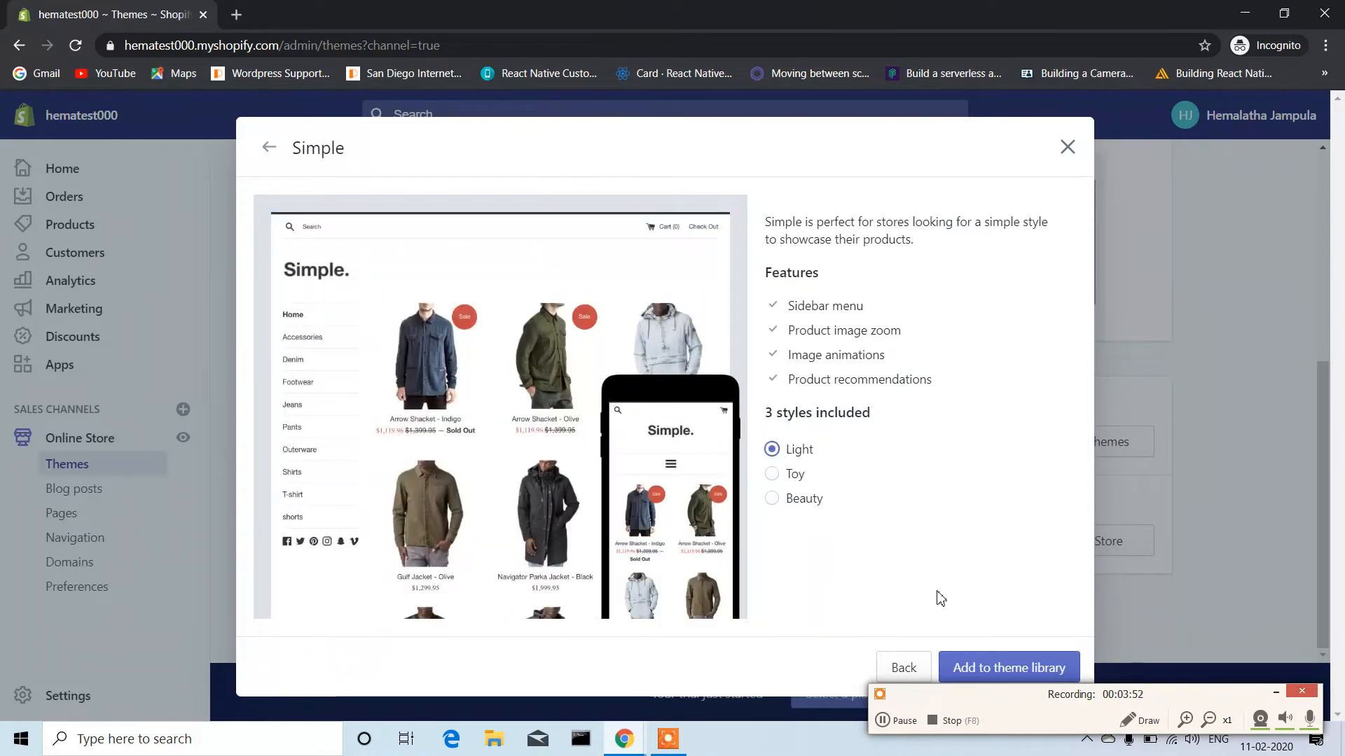
left_click(1001, 670)
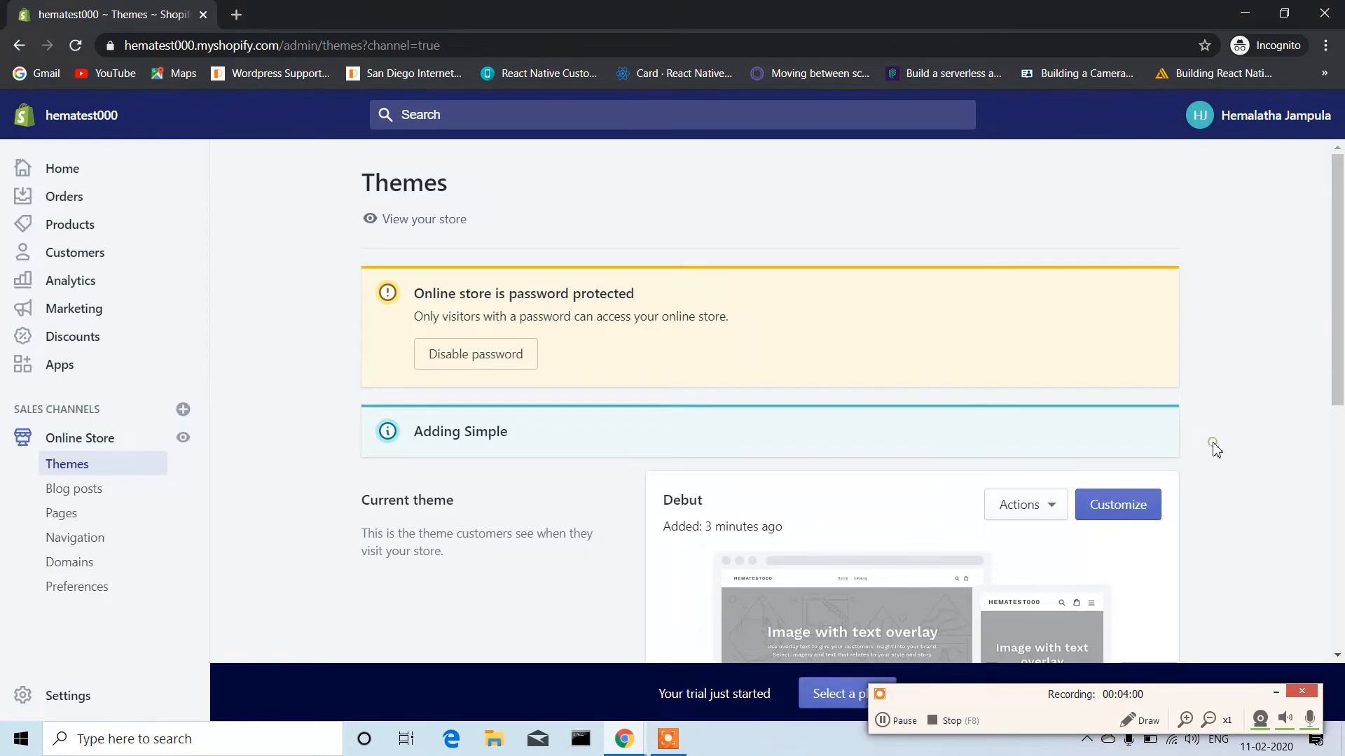
Scroll to the theme library and open the Actions dropdown beside Simple.
scroll(1216, 449, "down", 6)
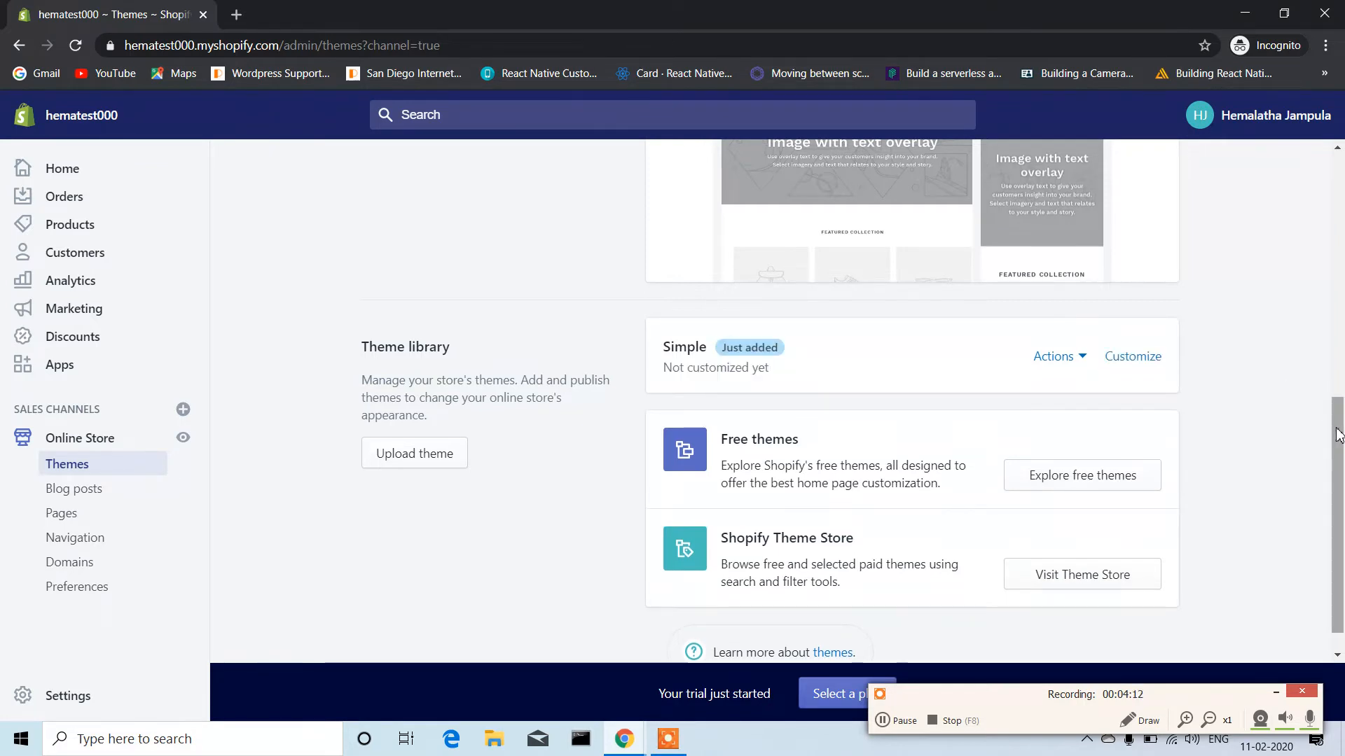
scroll(1339, 392, "up", 1)
scroll(1339, 382, "up", 2)
scroll(1339, 381, "down", 2)
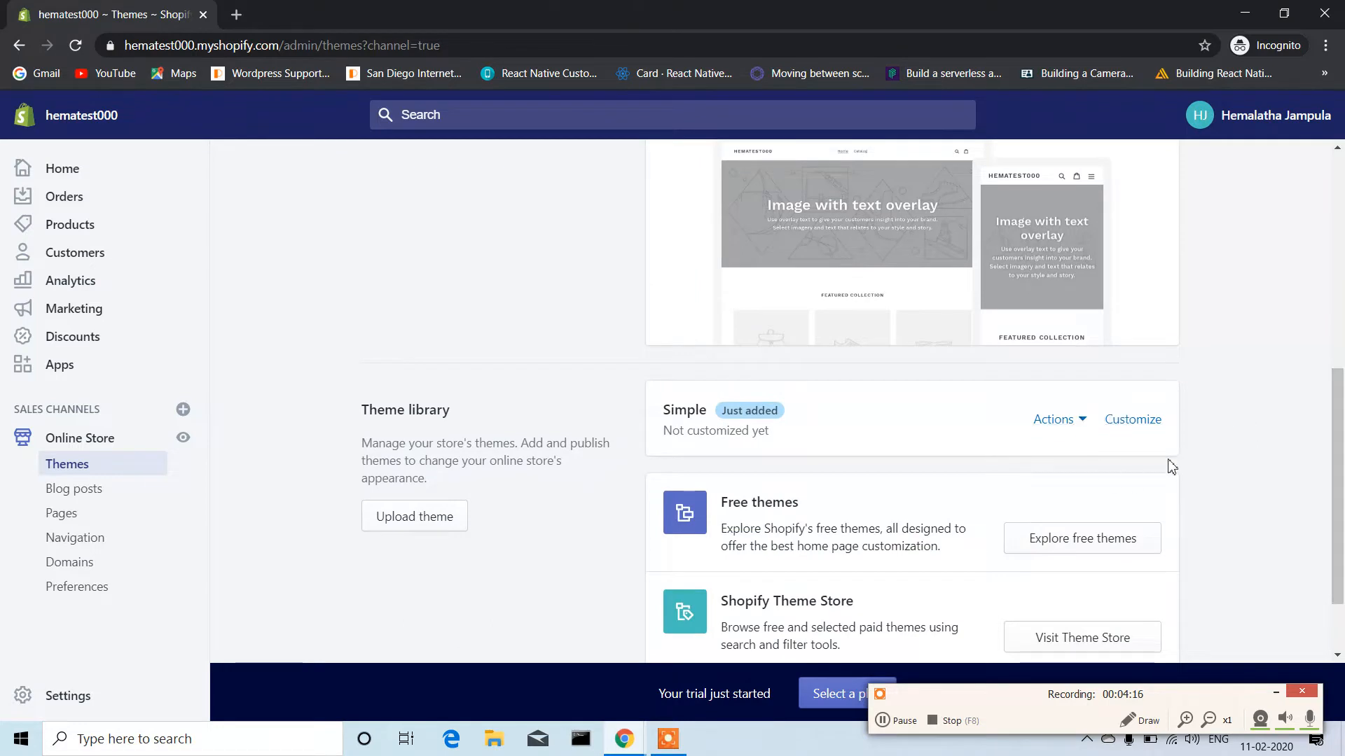
left_click(1085, 423)
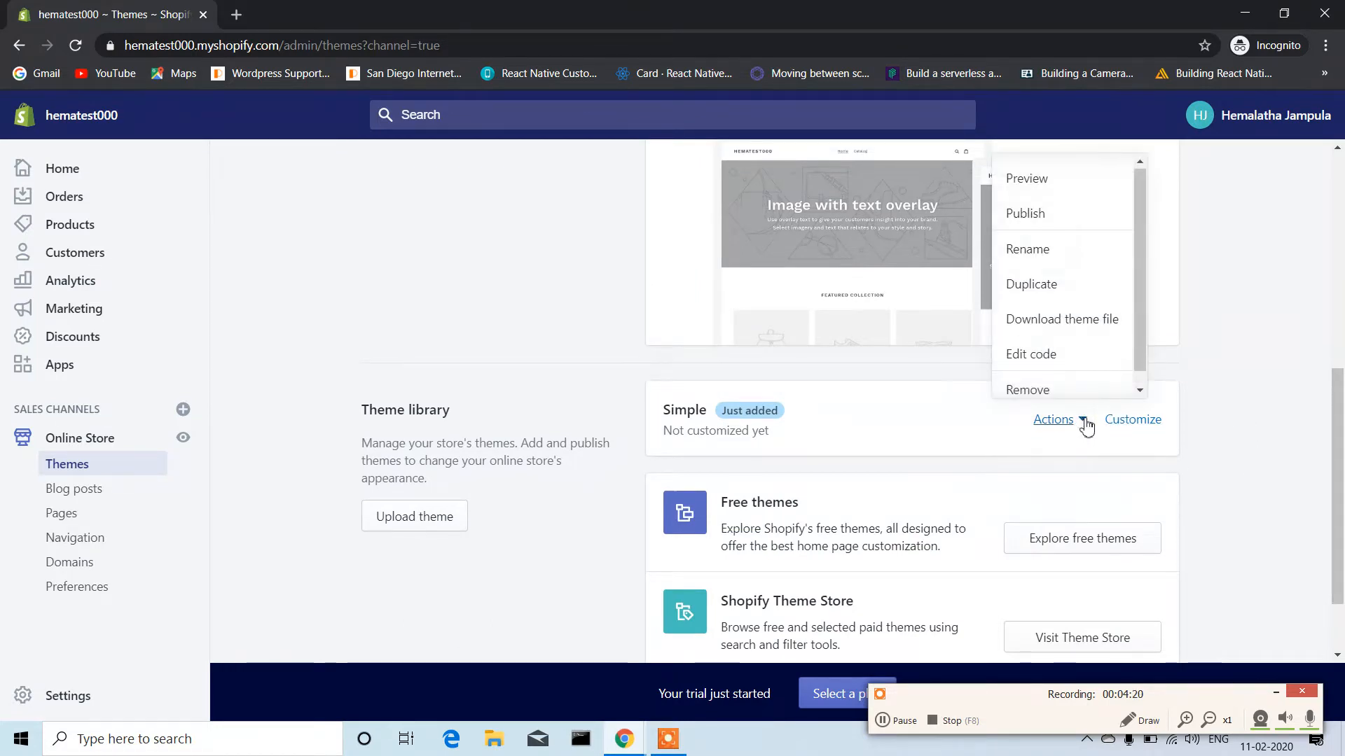
Preview the Simple-theme storefront in a new tab and scroll through it.
left_click(1038, 181)
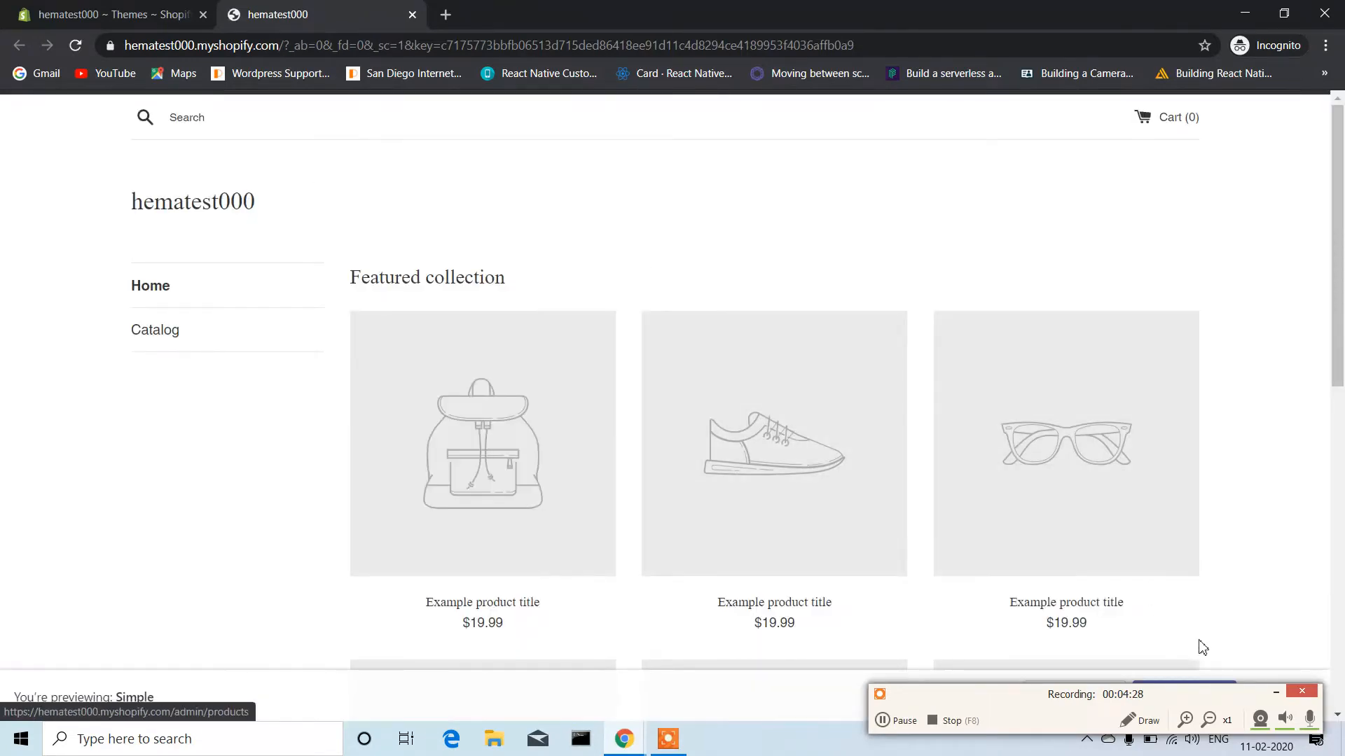
left_click(1275, 693)
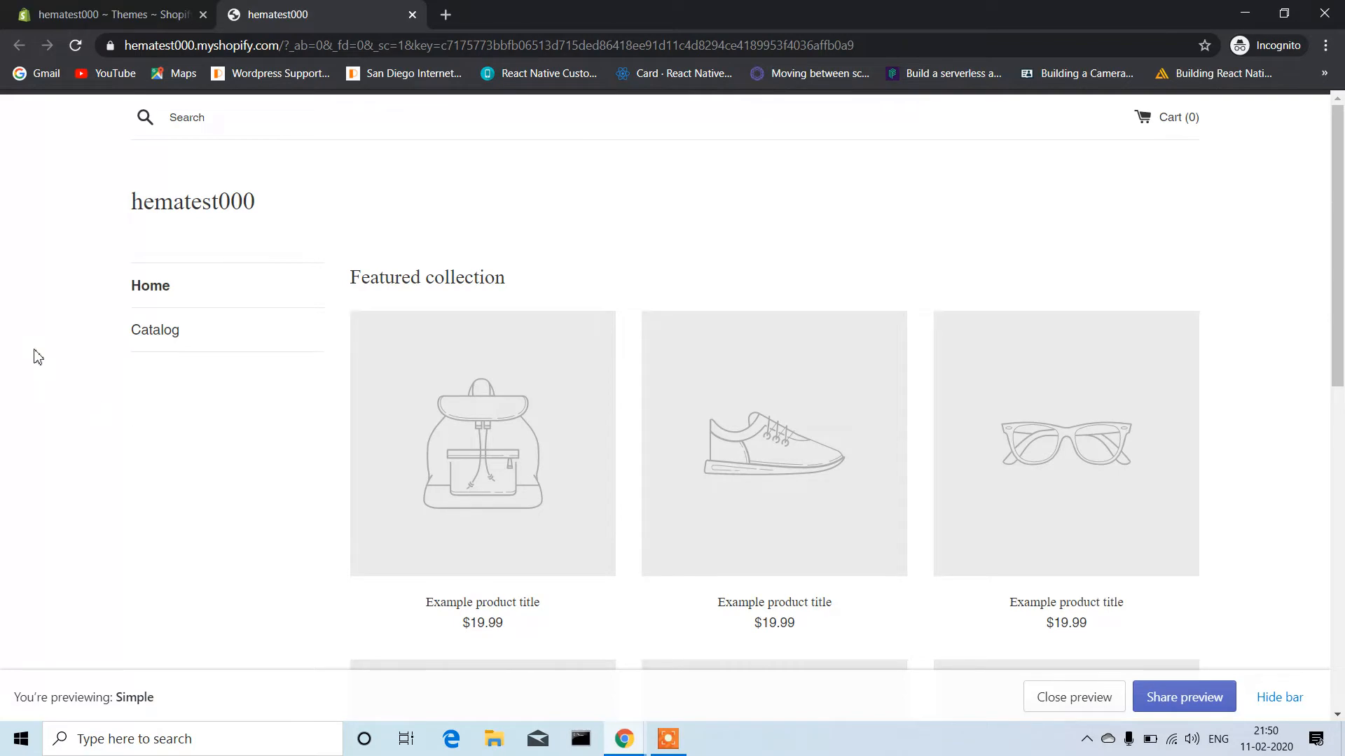
scroll(37, 357, "down", 10)
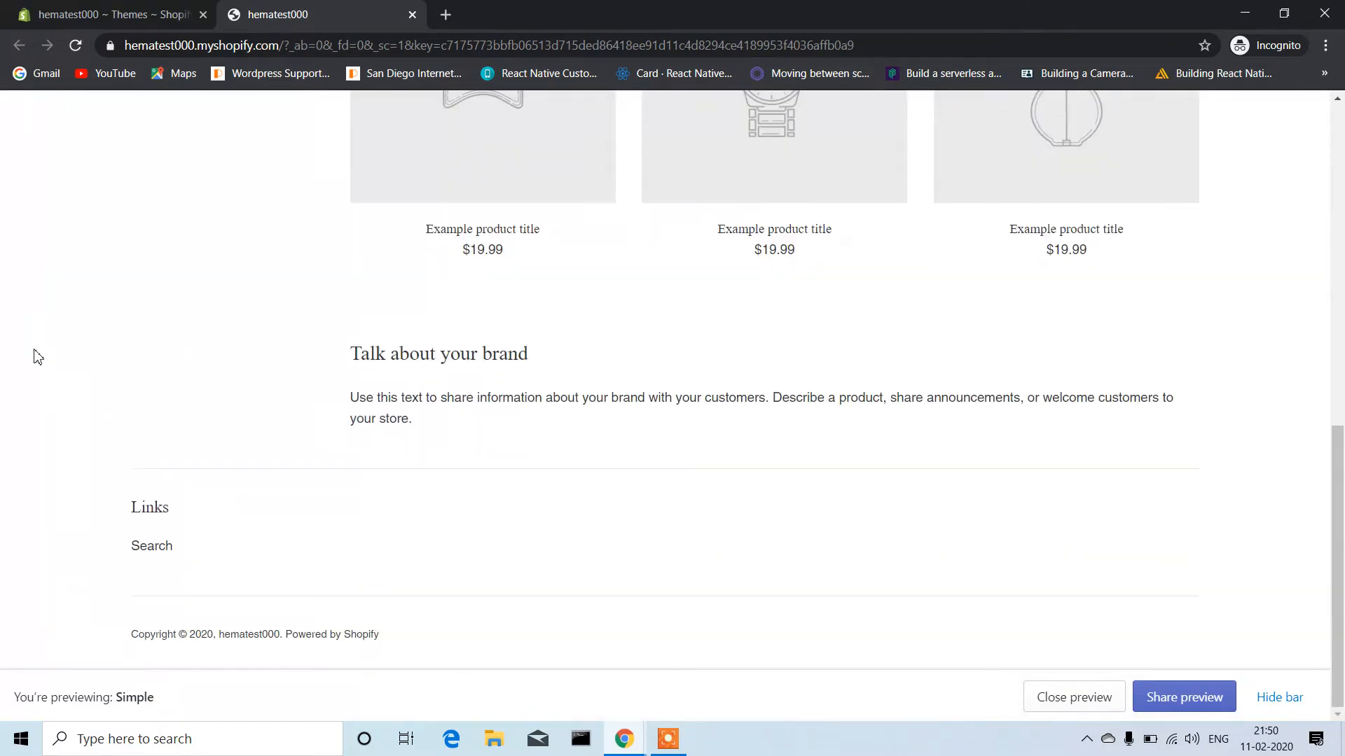
scroll(38, 358, "up", 10)
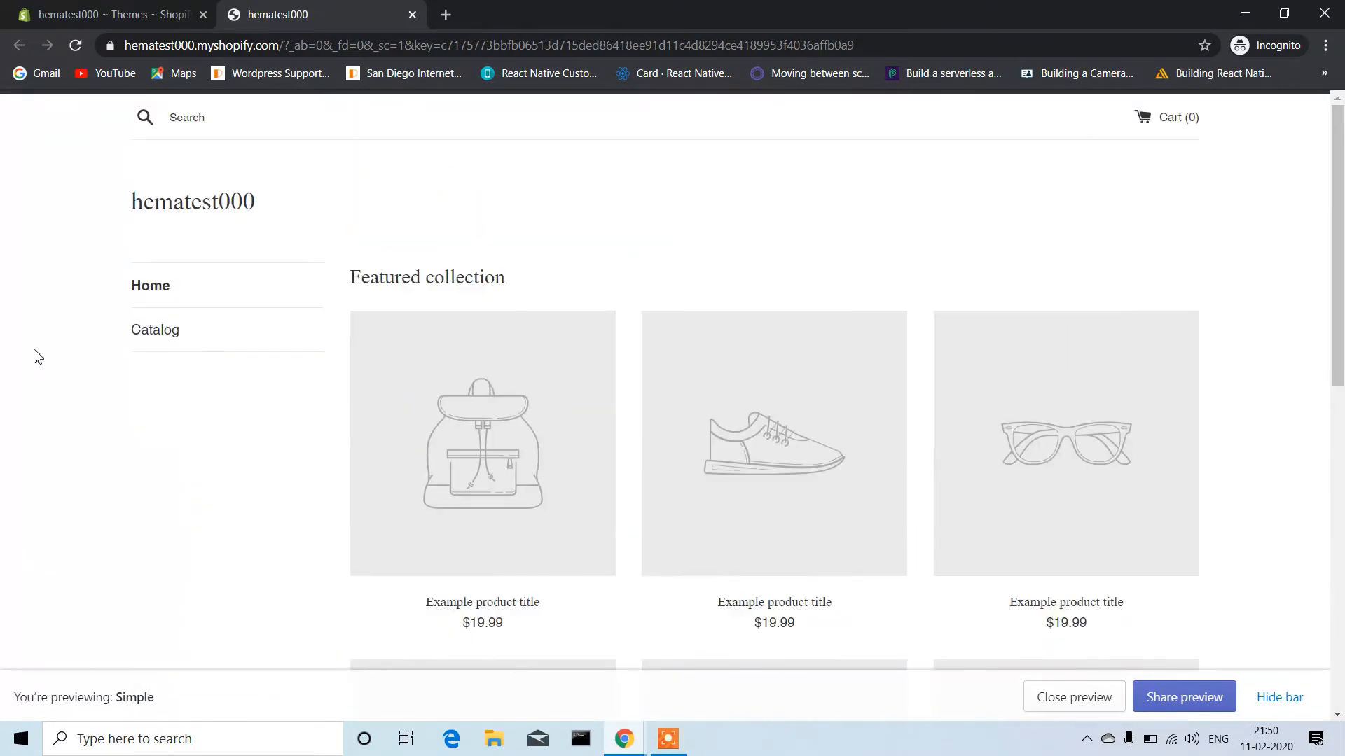
Back in the admin tab, publish Simple and confirm it replaces Debut.
left_click(115, 7)
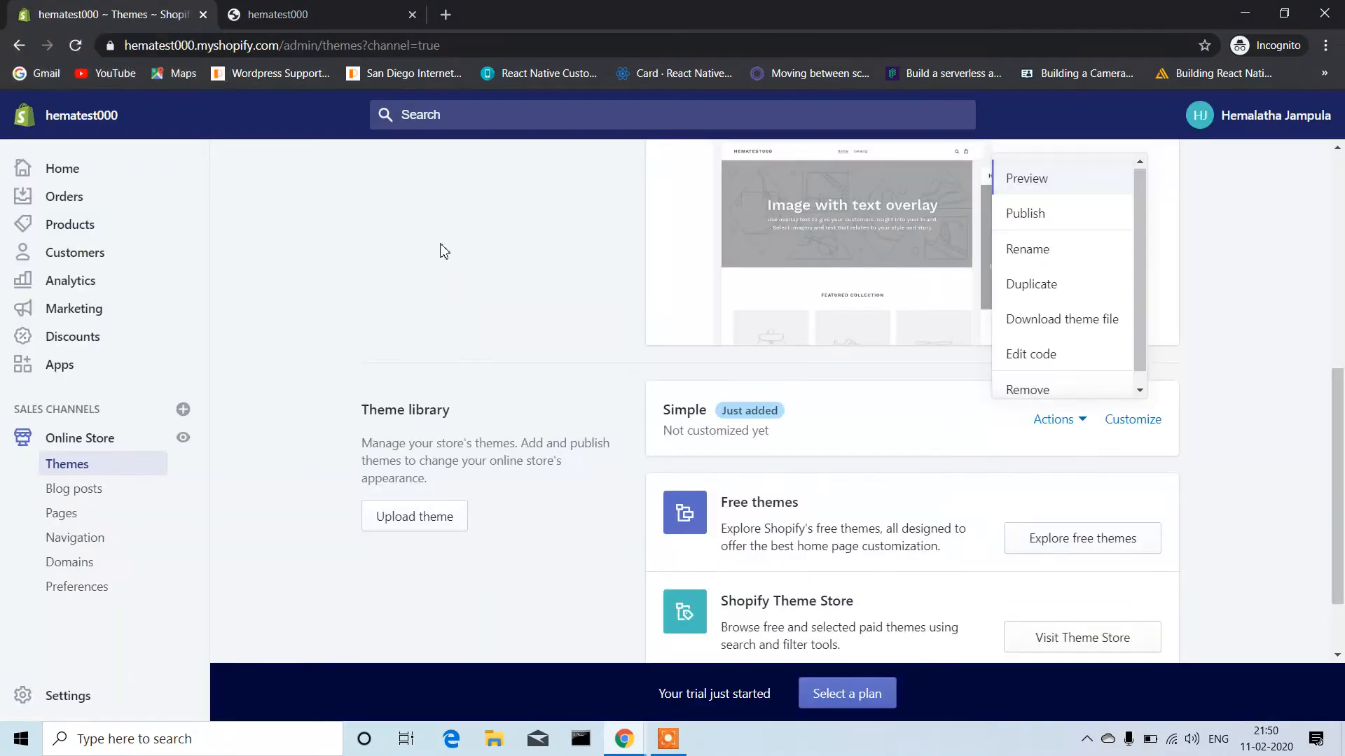
left_click(1041, 222)
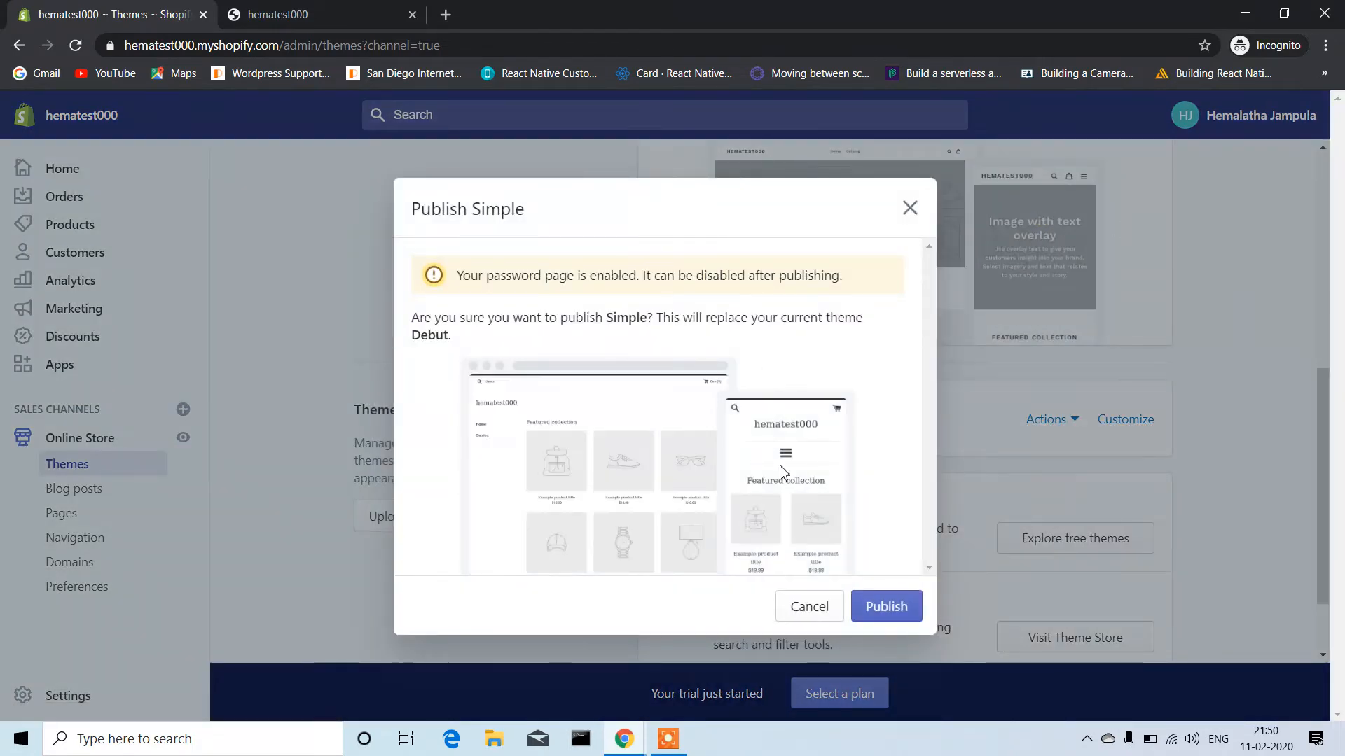
left_click(888, 608)
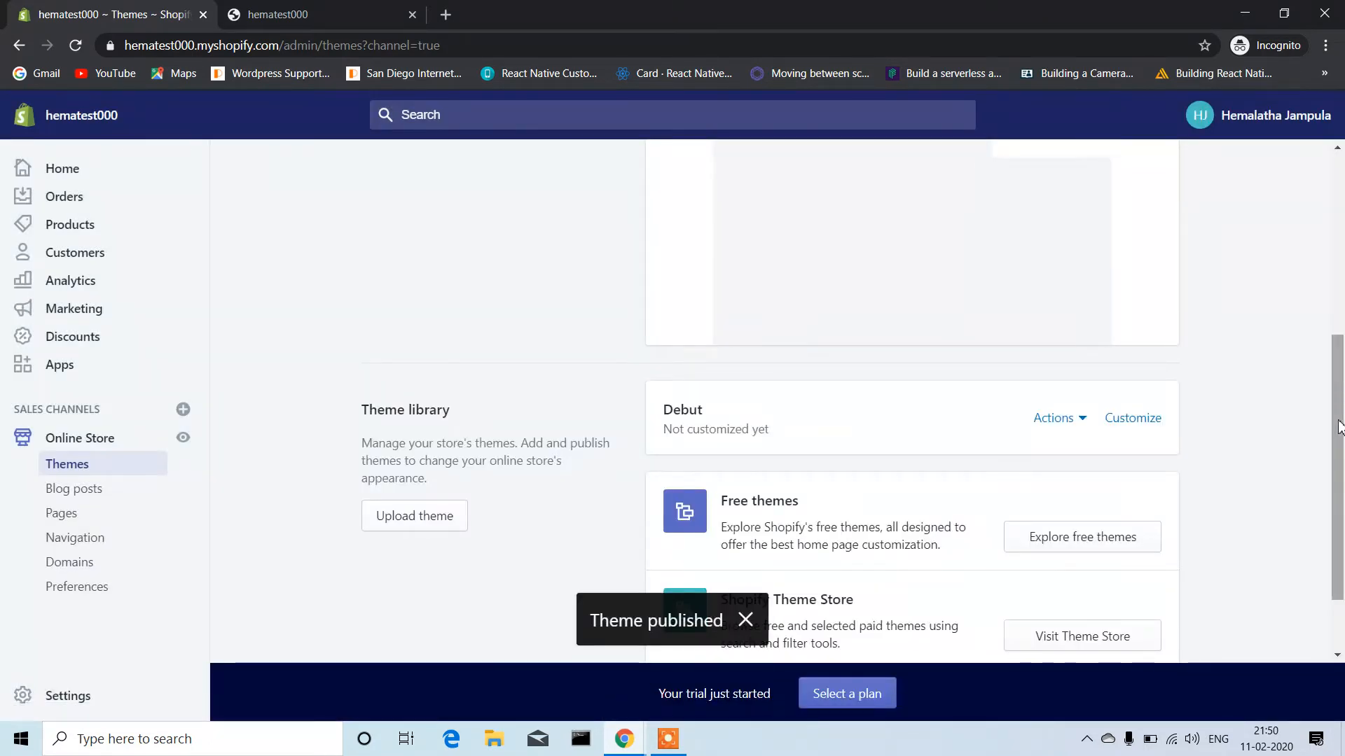
left_click_drag(1338, 428, 1339, 308)
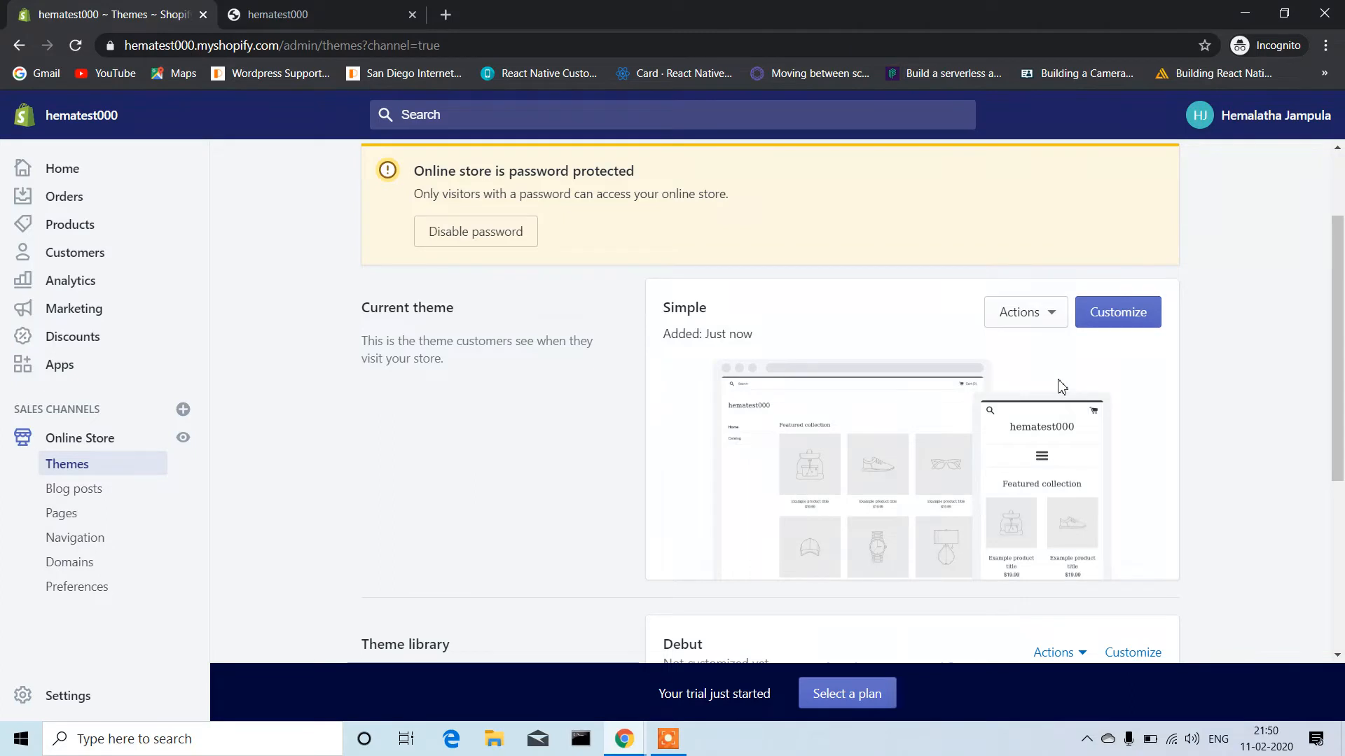
Customize the live Simple theme and open its Header section settings.
left_click(1127, 314)
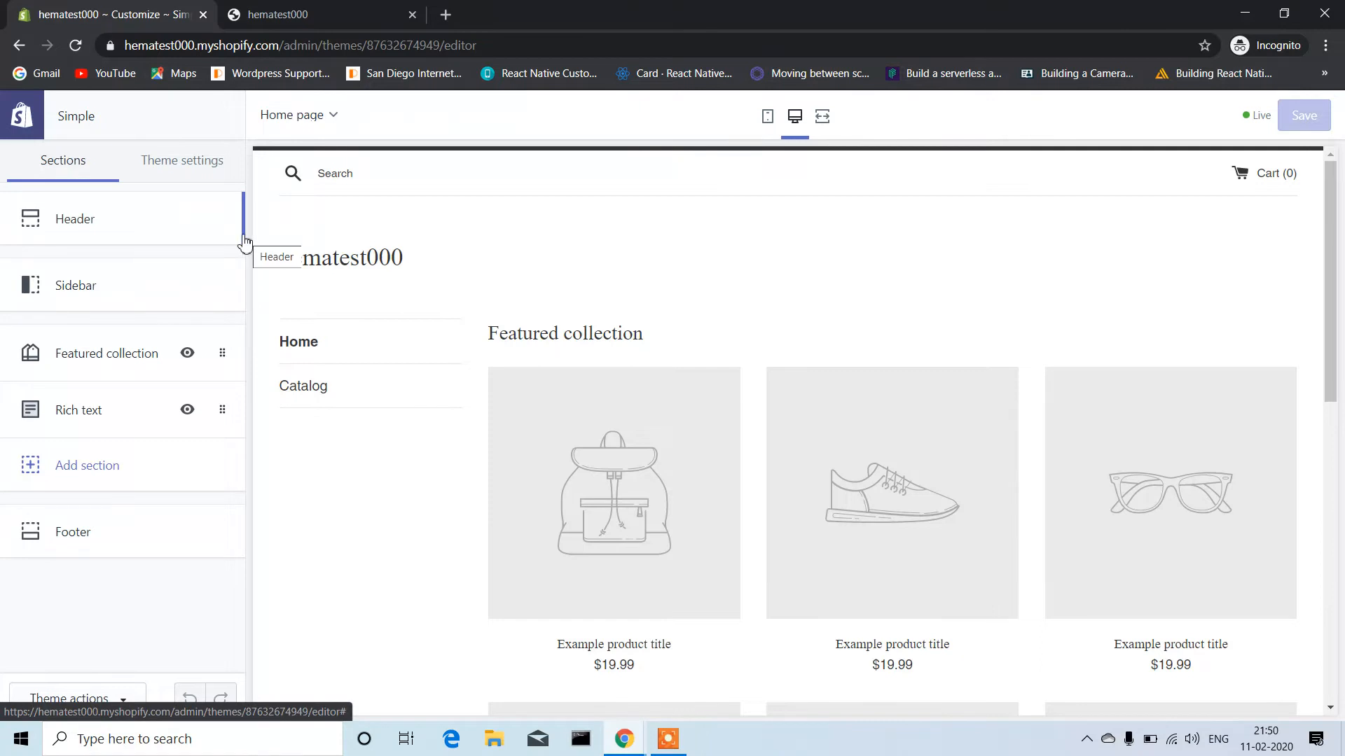
left_click(66, 221)
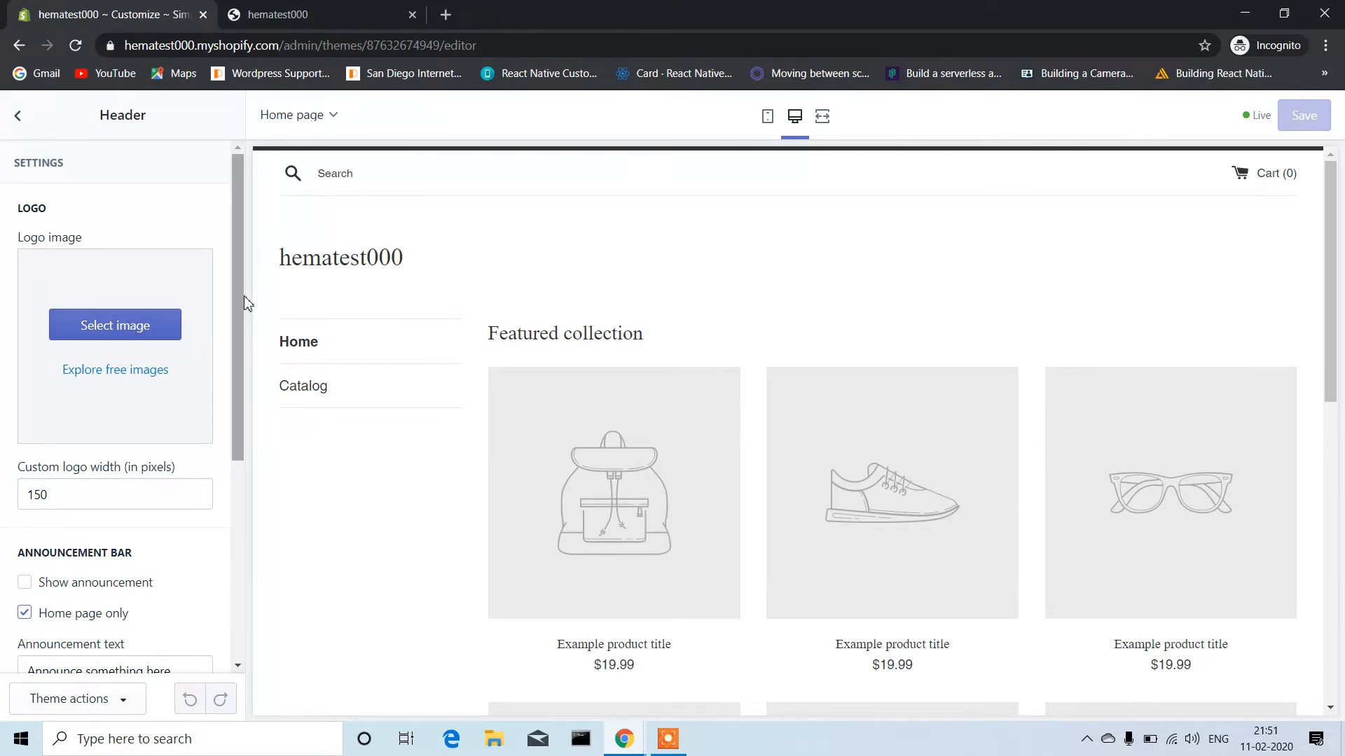
scroll(238, 296, "down", 5)
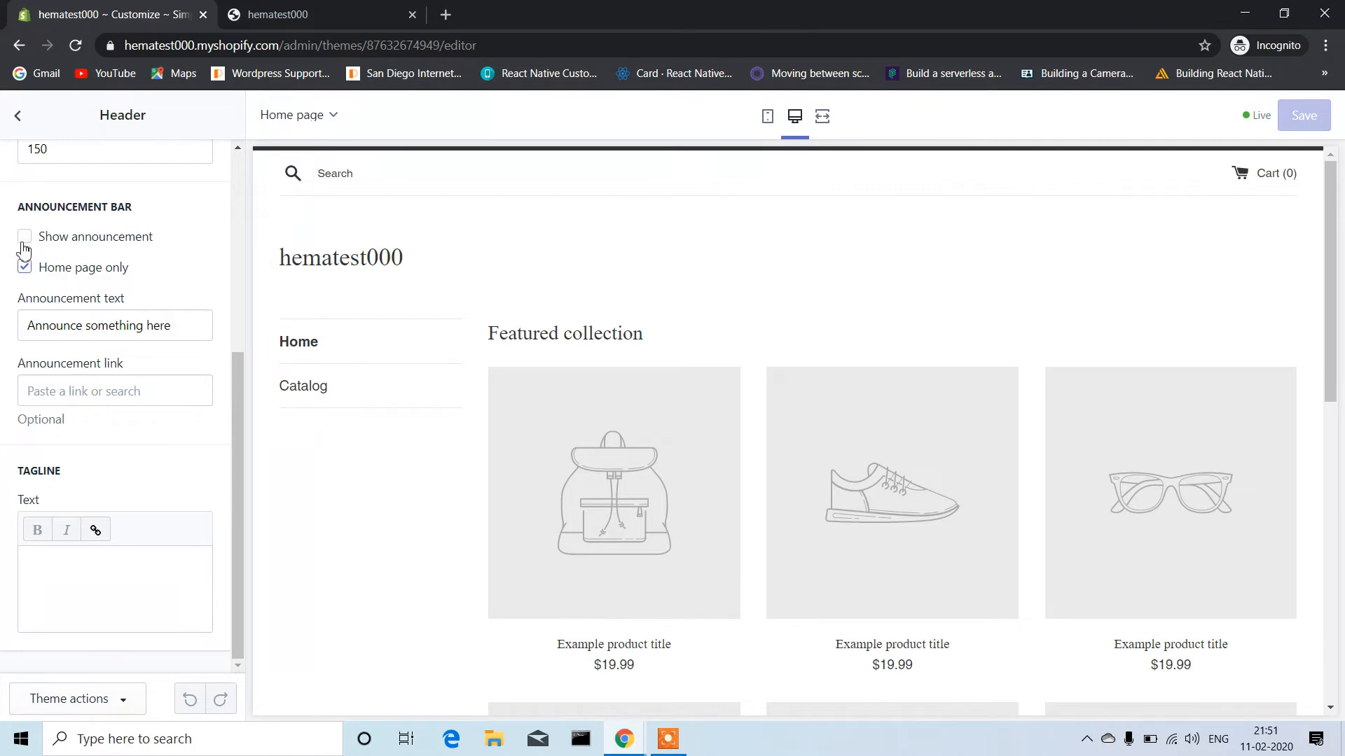
Toggle Show announcement and Home page only, leaving the announcement off and limited to the home page.
left_click(25, 242)
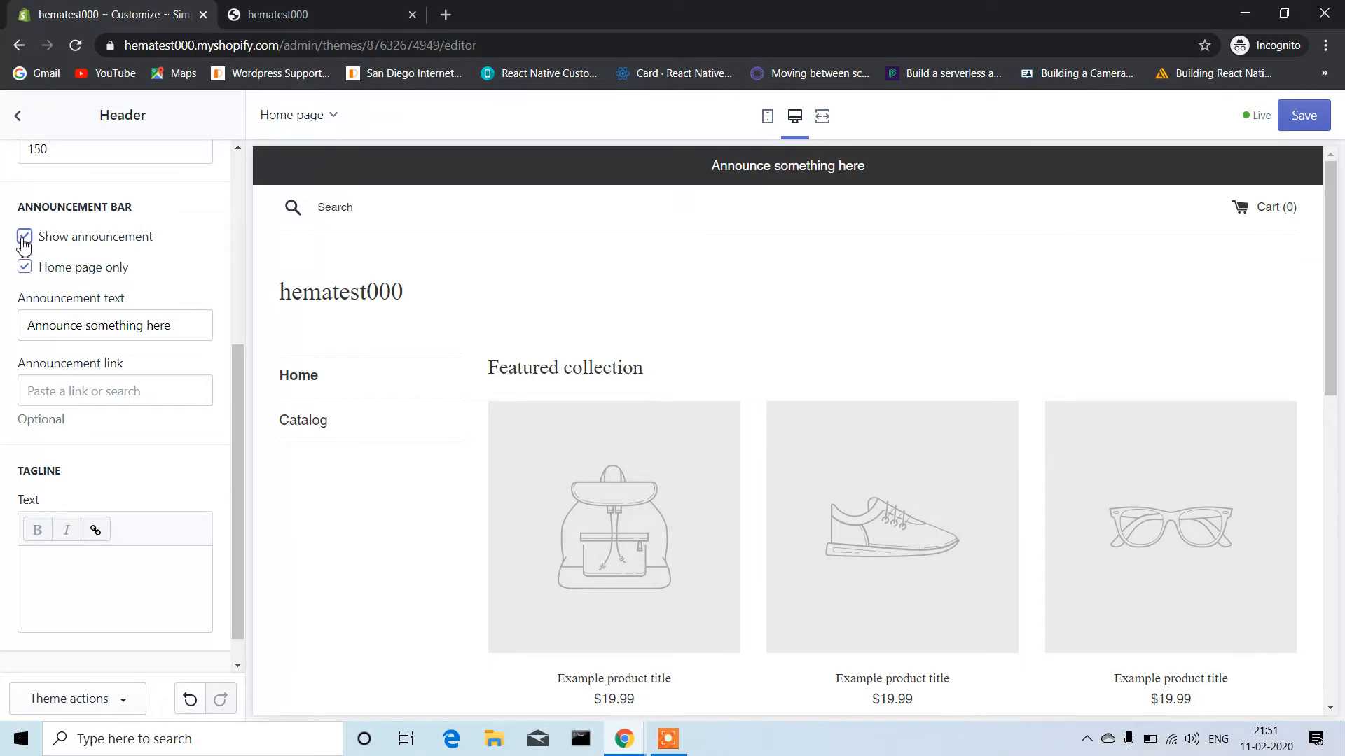
left_click(27, 270)
left_click(25, 238)
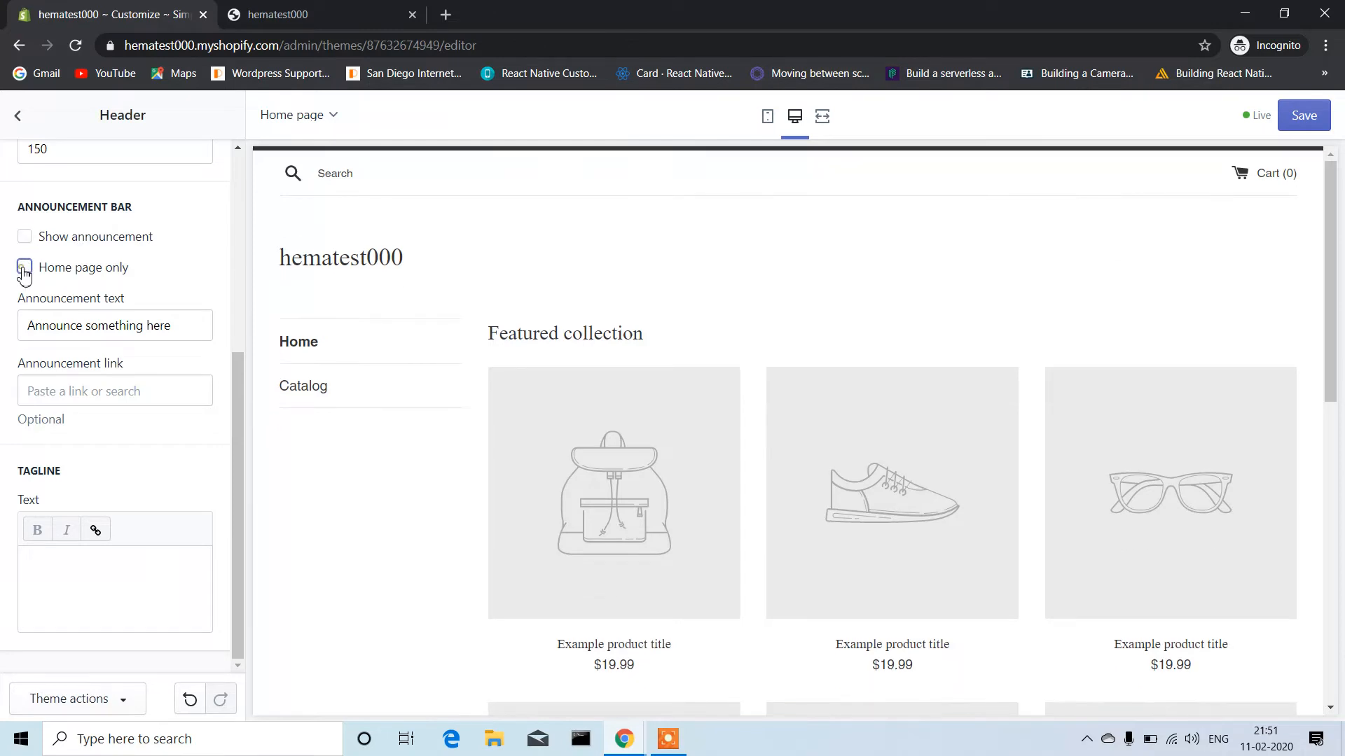
left_click(25, 273)
Replace the placeholder announcement text with '50 % sale on'.
left_click_drag(28, 325, 81, 325)
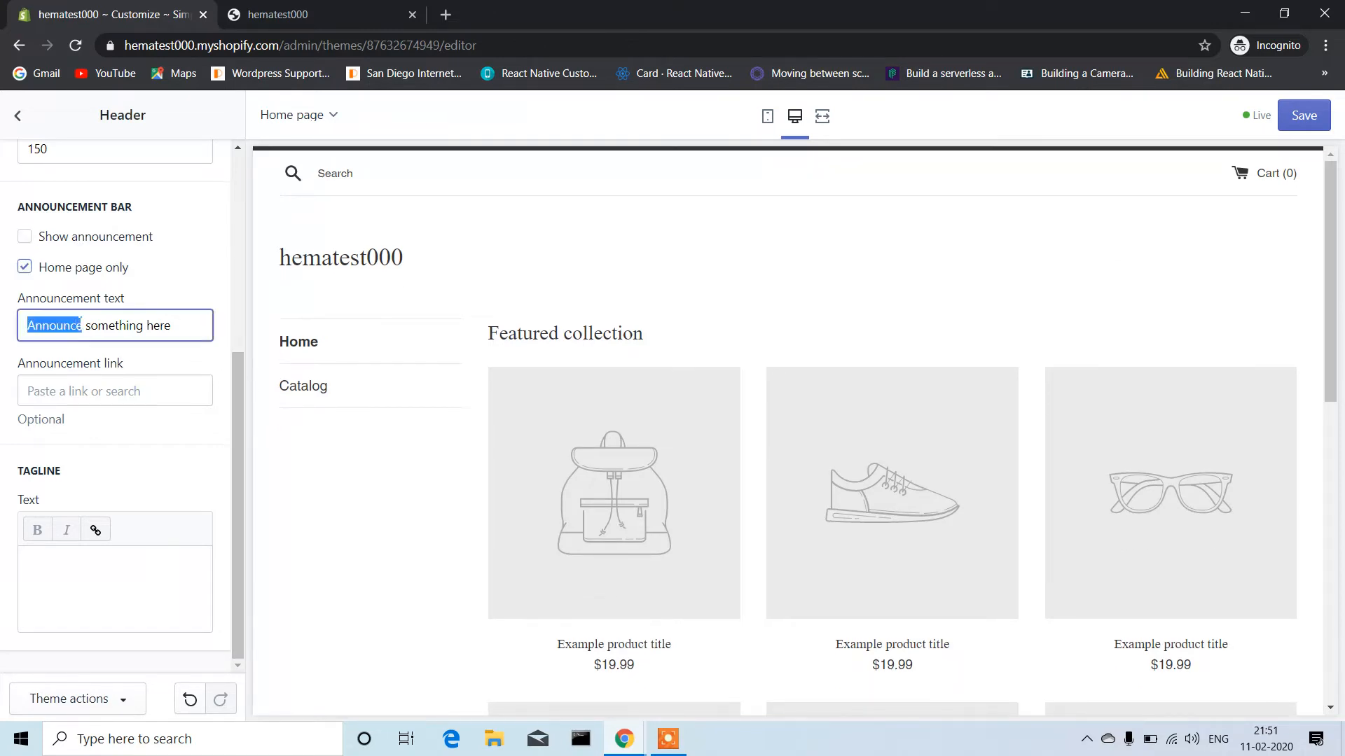
triple_click(81, 323)
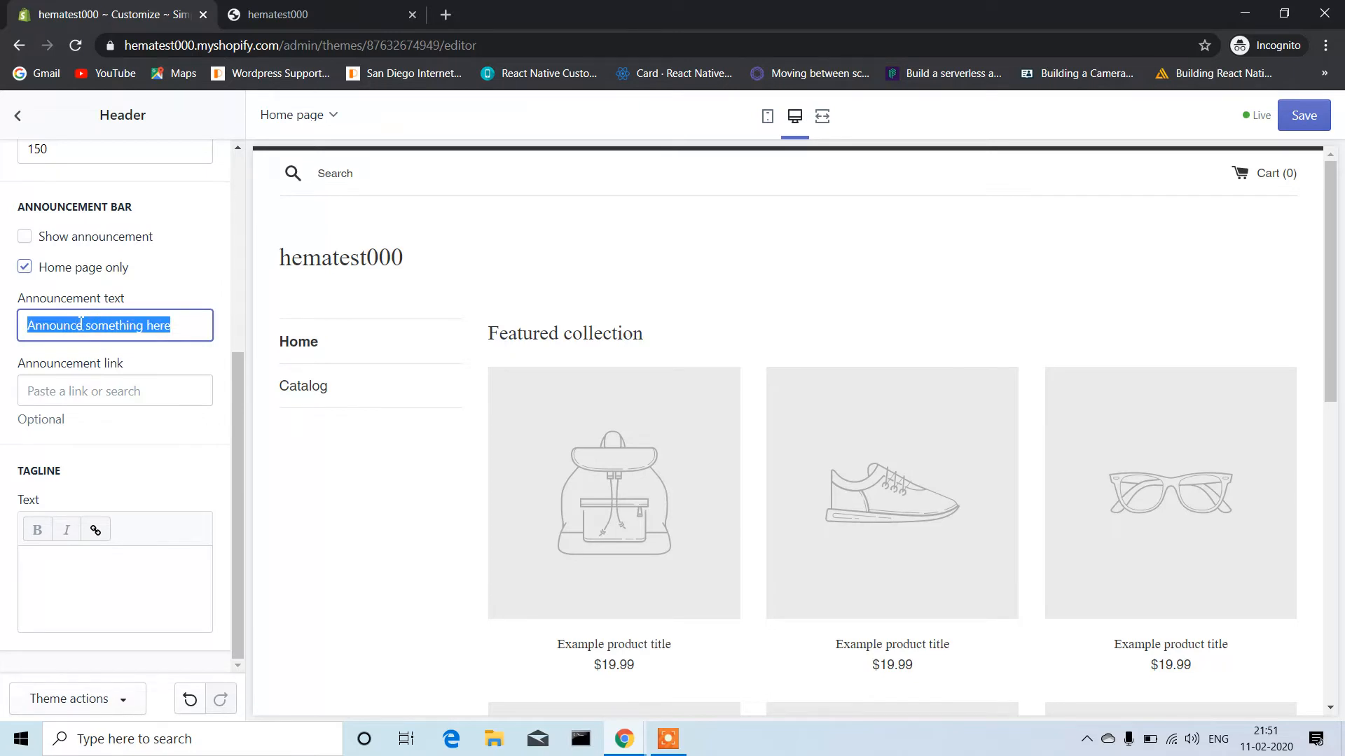
type("jk")
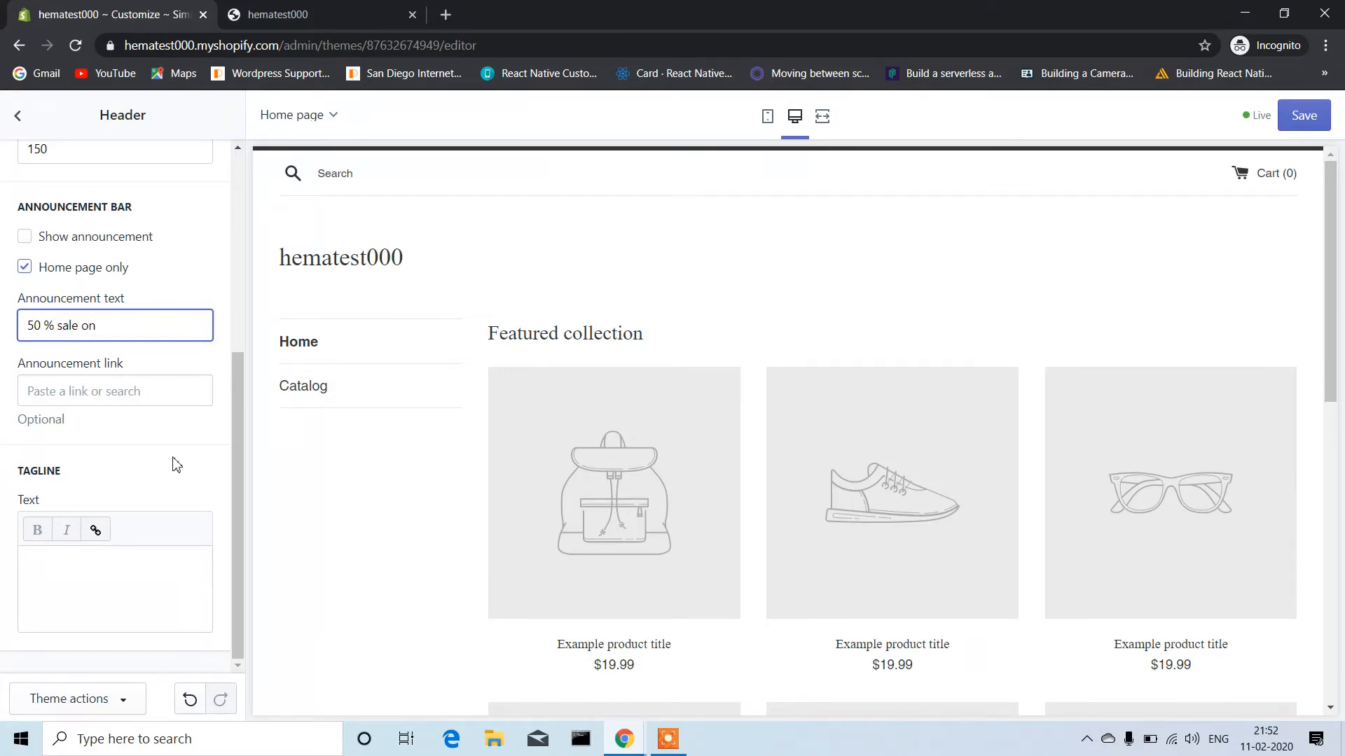
left_click(104, 391)
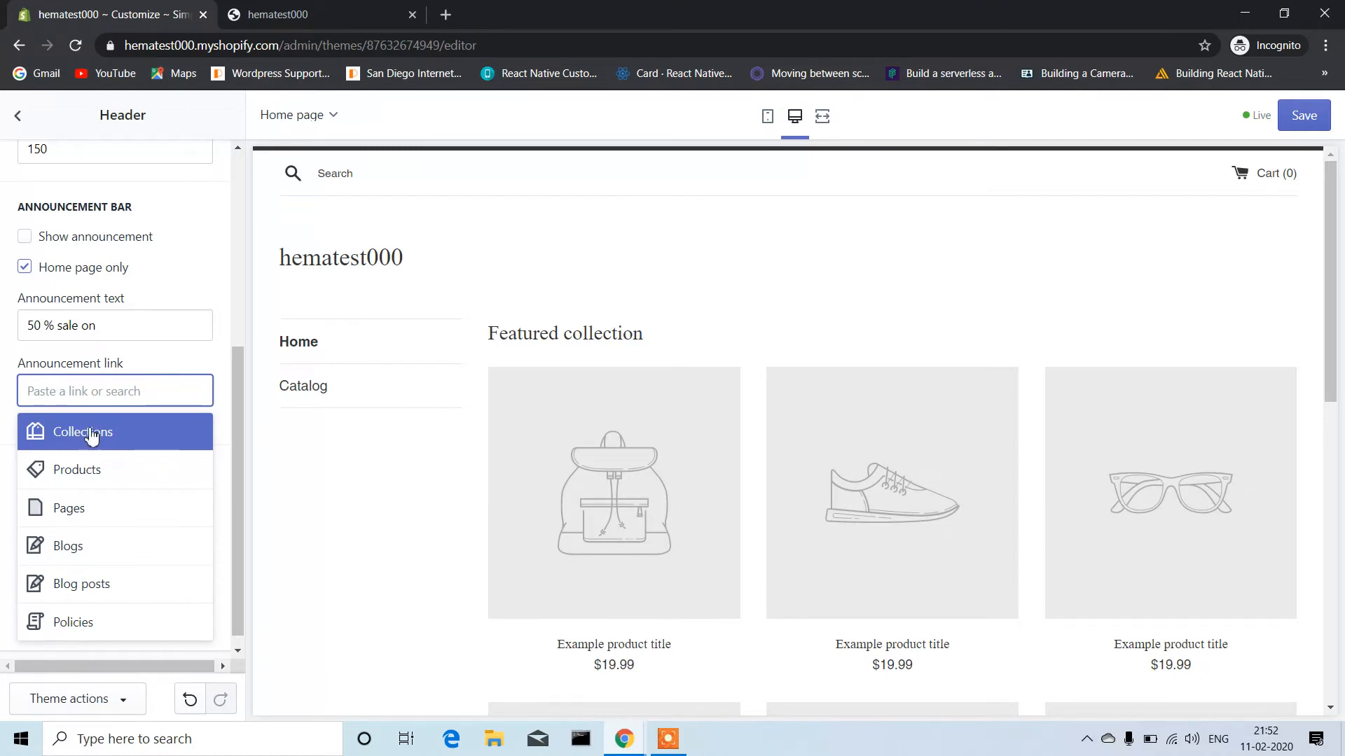
Set the announcement link to the All Collections collection.
left_click(89, 431)
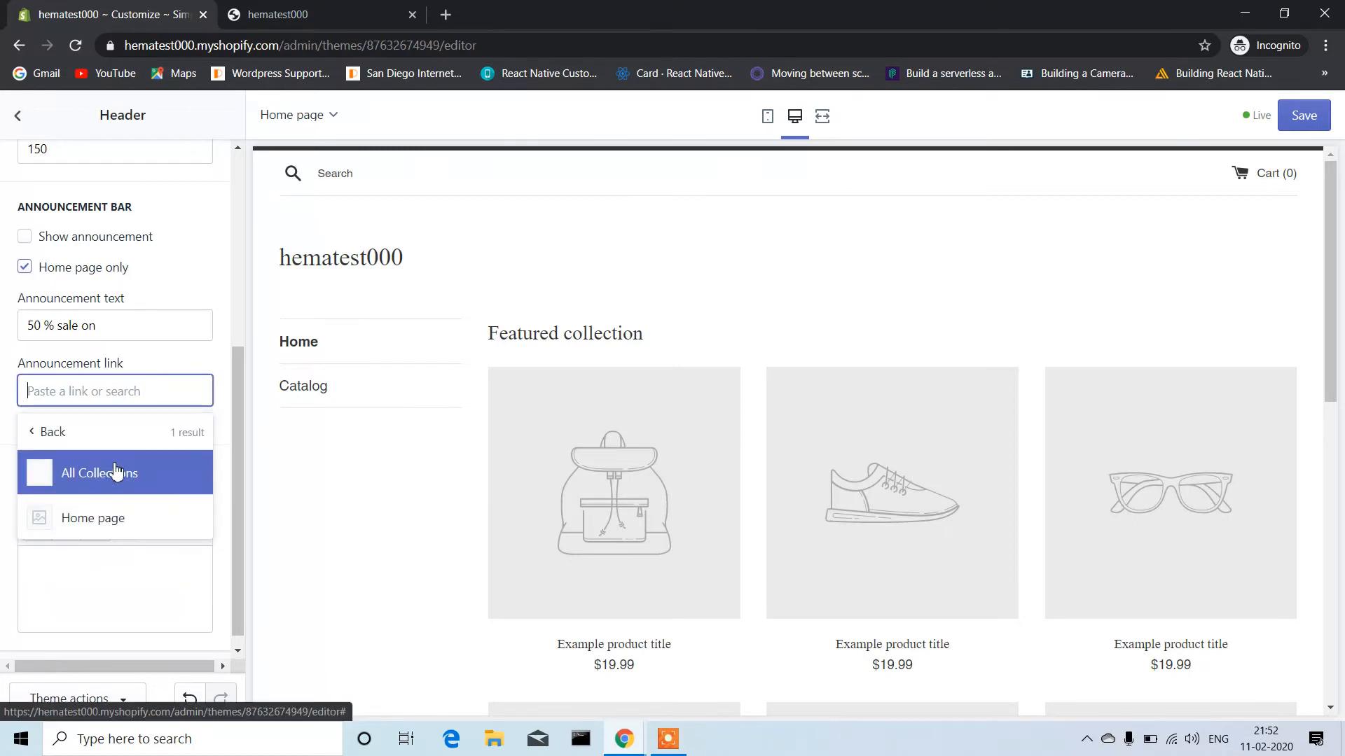
left_click(109, 489)
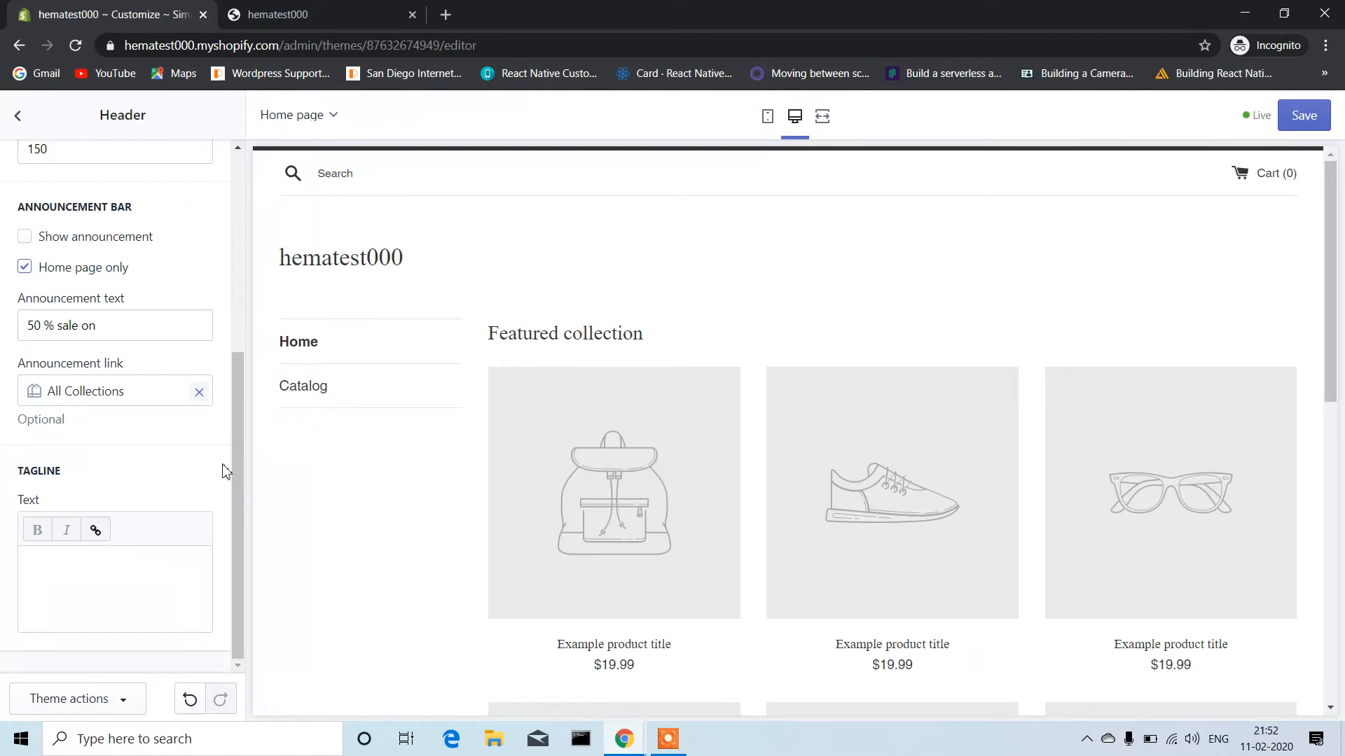
left_click_drag(239, 477, 272, 192)
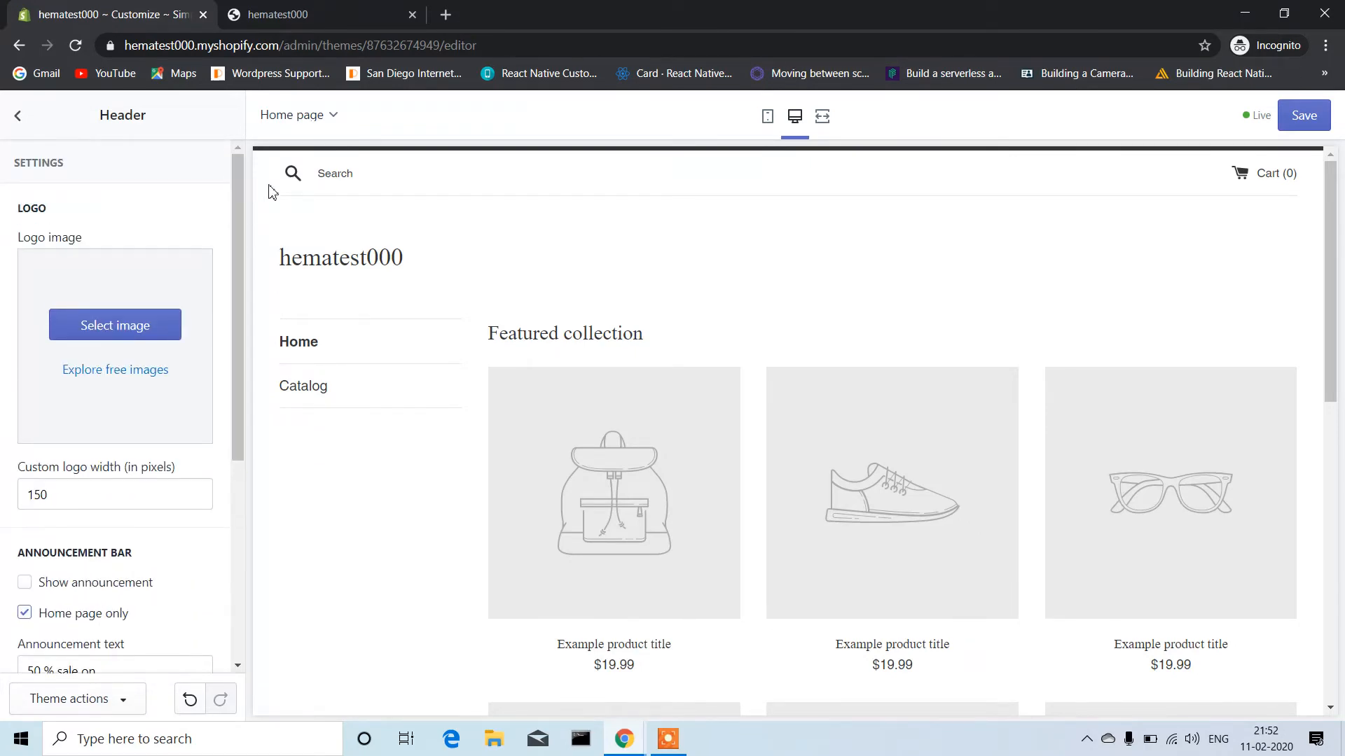
Start a logo upload, browse the seowp theme image folders, then cancel the file dialog.
left_click(128, 327)
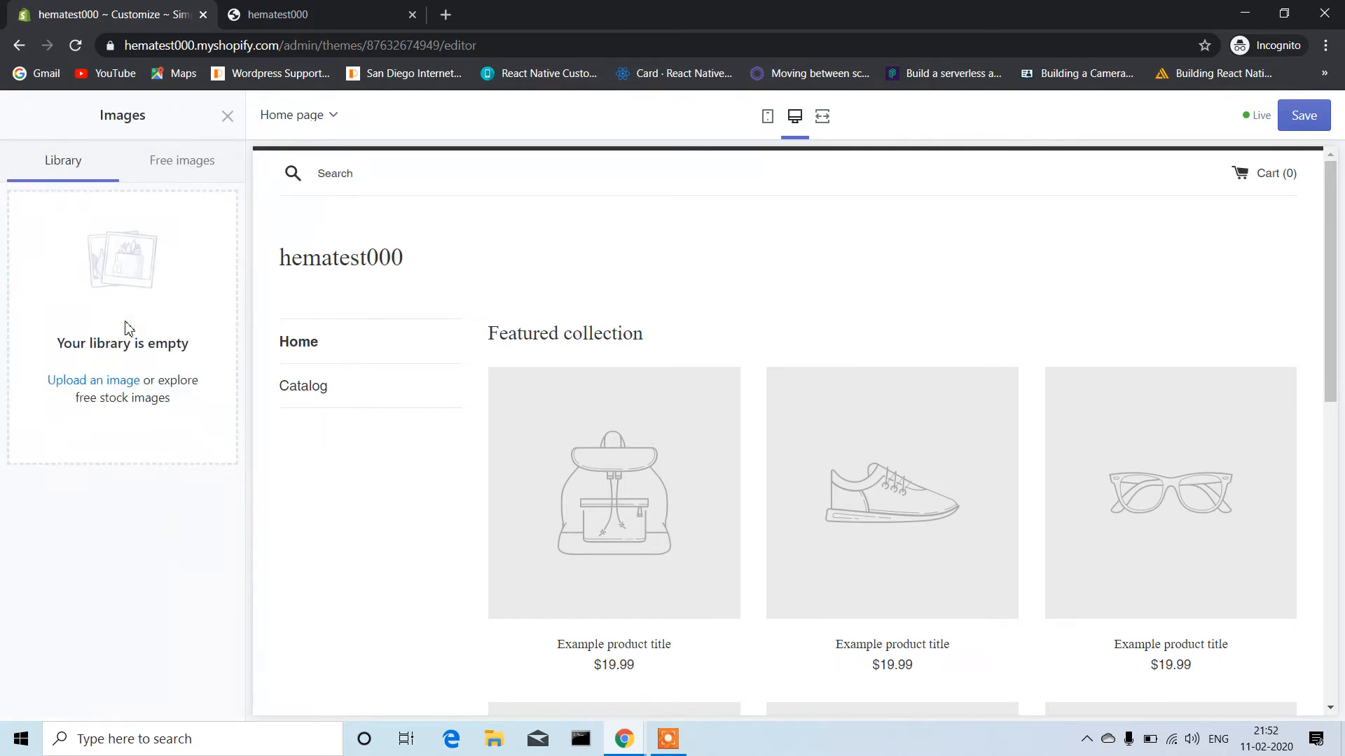
left_click(110, 380)
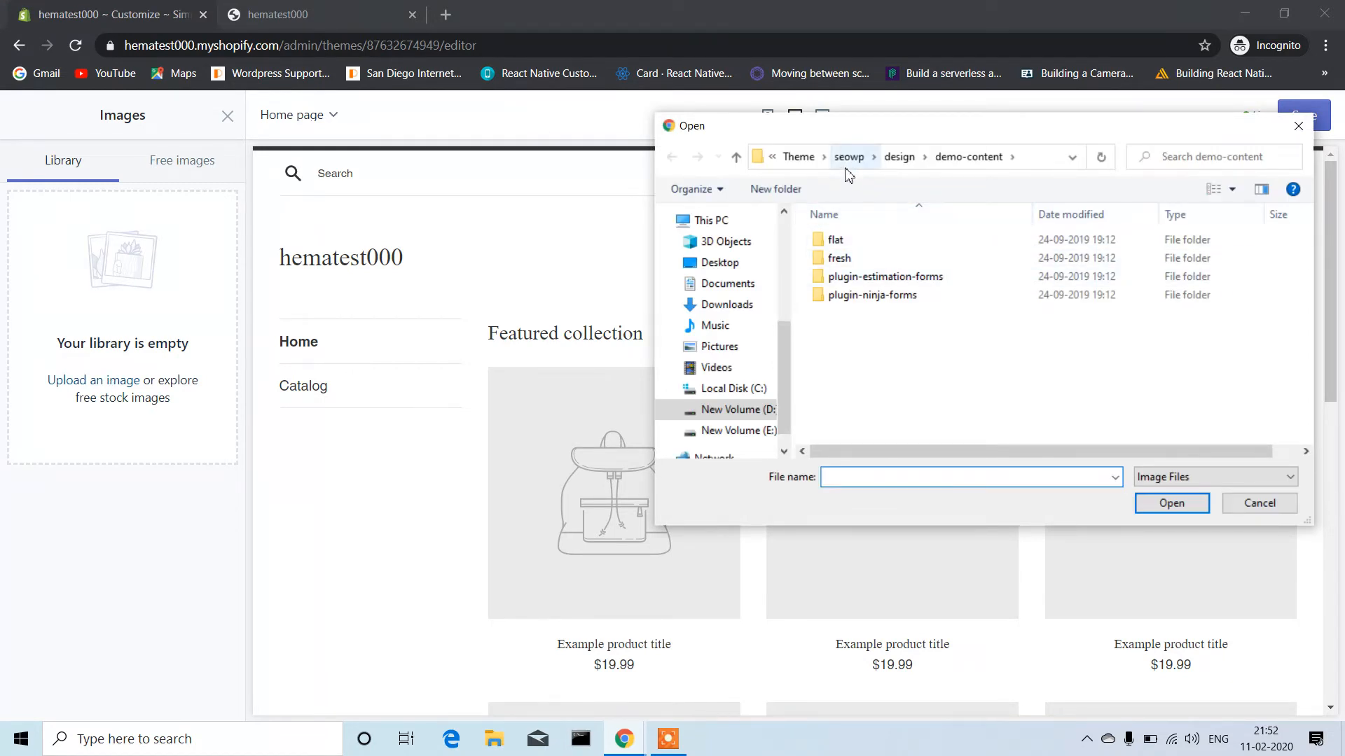
left_click(849, 157)
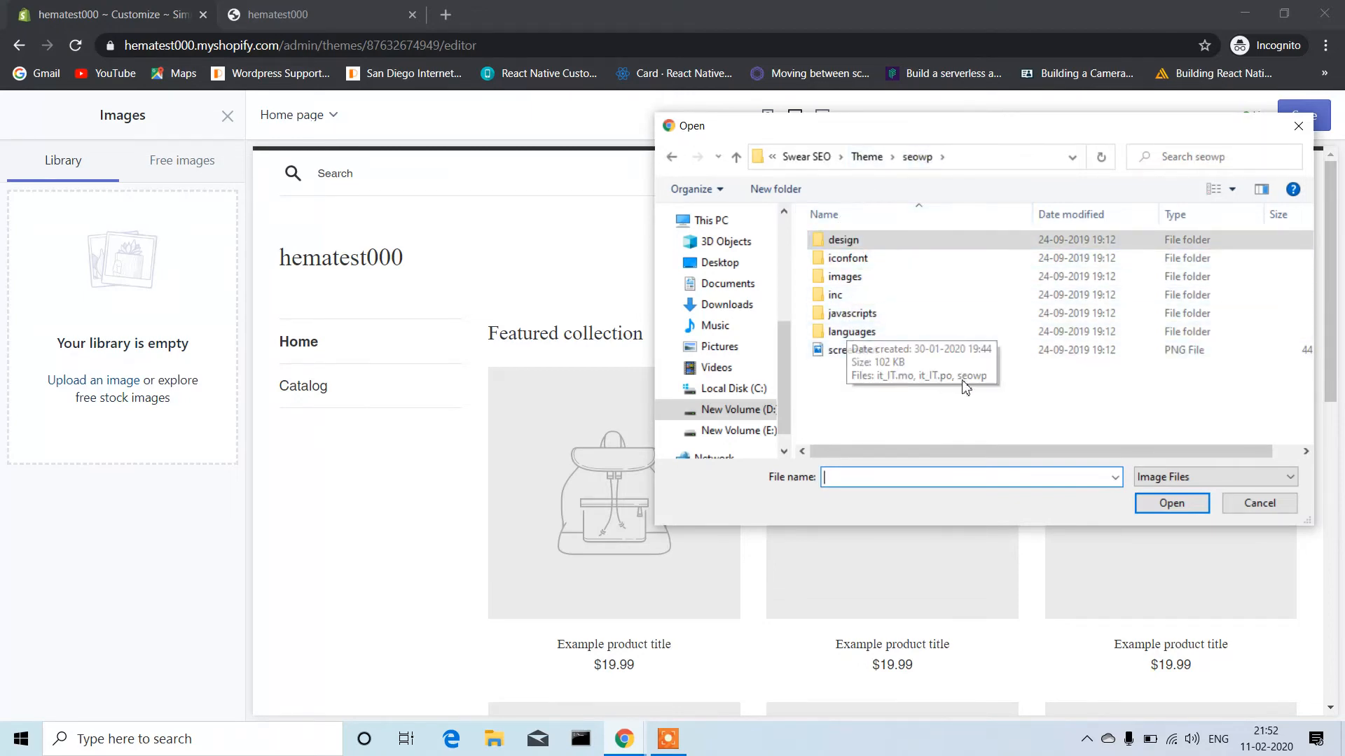
double_click(844, 277)
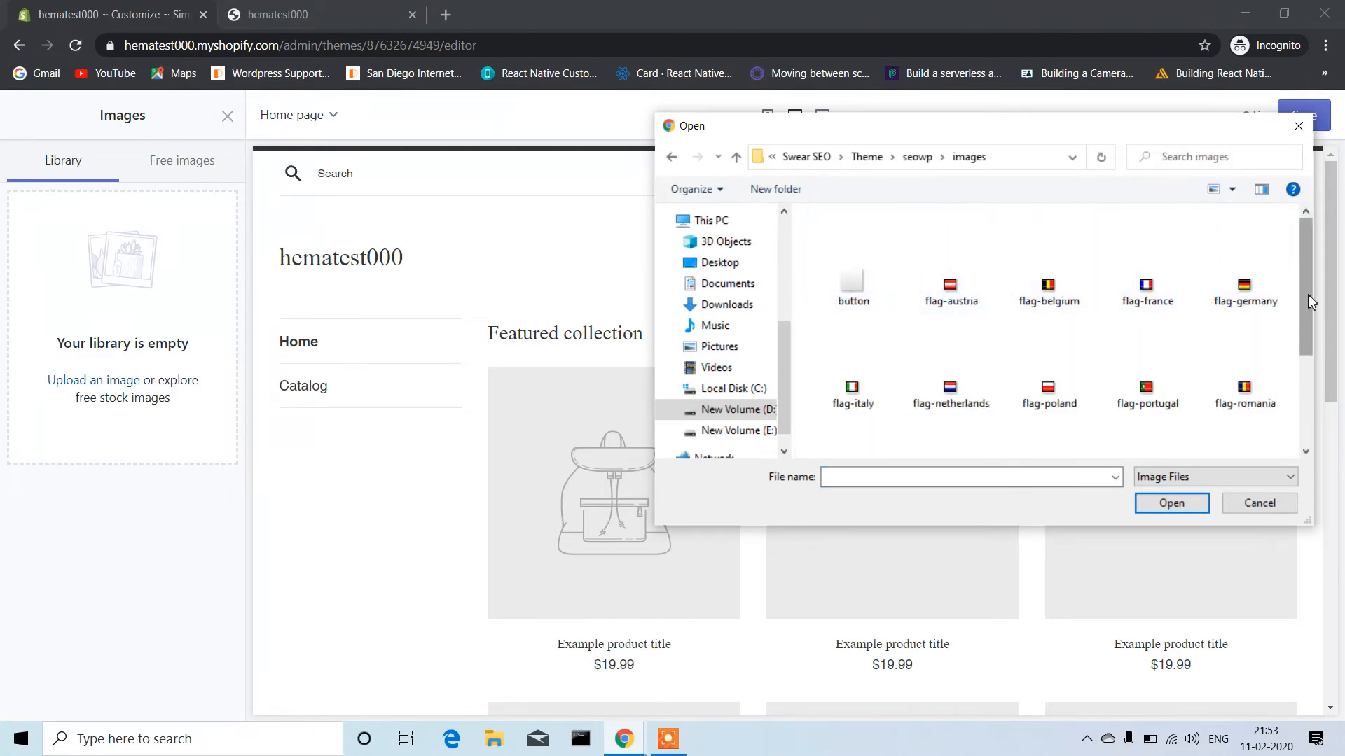
left_click_drag(1306, 294, 1316, 231)
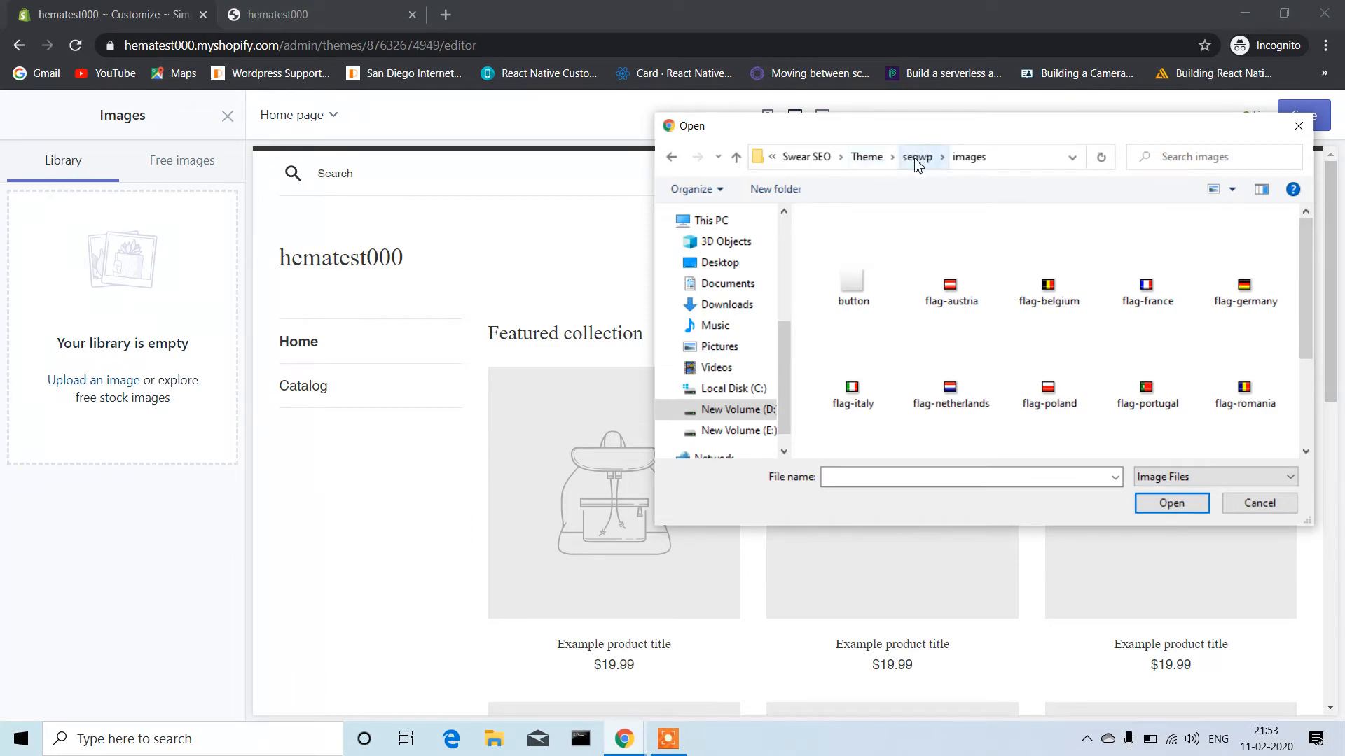
left_click(915, 158)
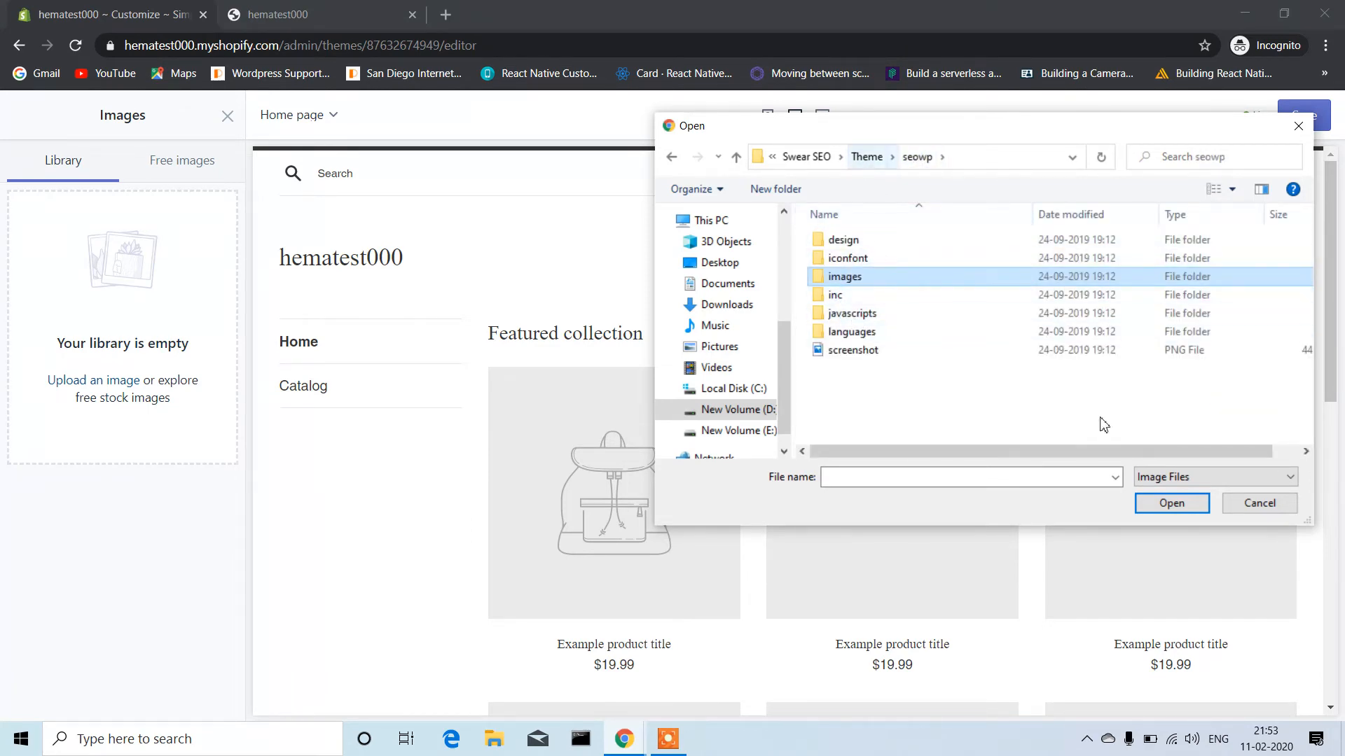
left_click(1254, 504)
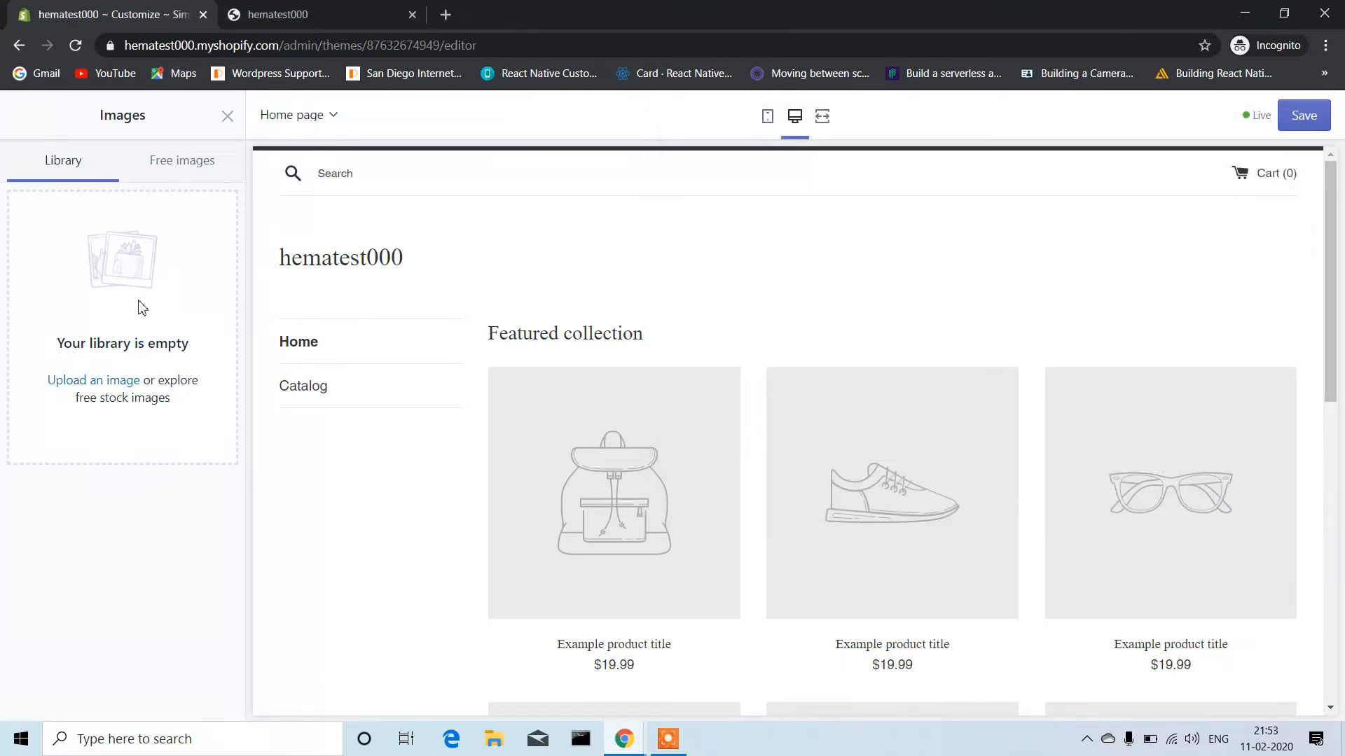
Look through the Free images stock categories, return to Library, and close the image picker.
left_click(178, 170)
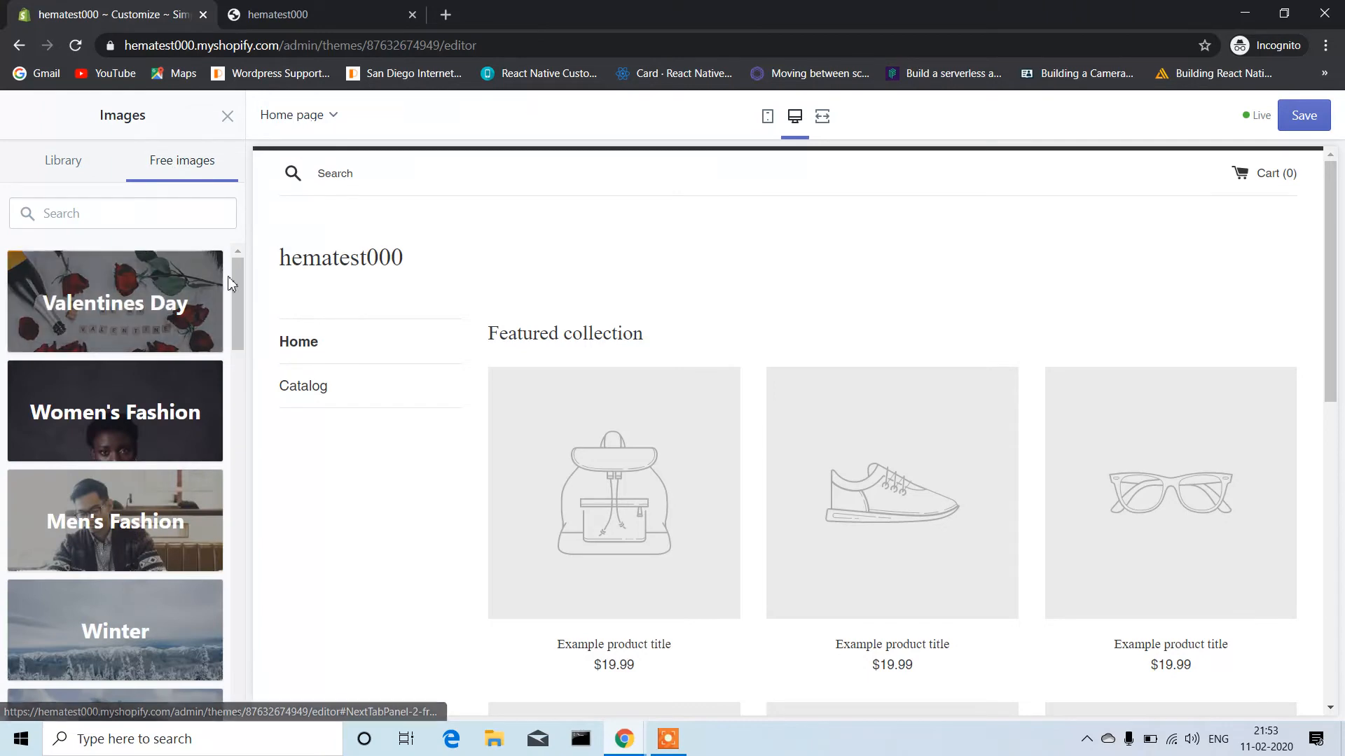
mouse_move(240, 295)
left_mouse_down()
mouse_move(238, 665)
mouse_move(266, 502)
mouse_move(246, 376)
mouse_move(254, 280)
left_mouse_up()
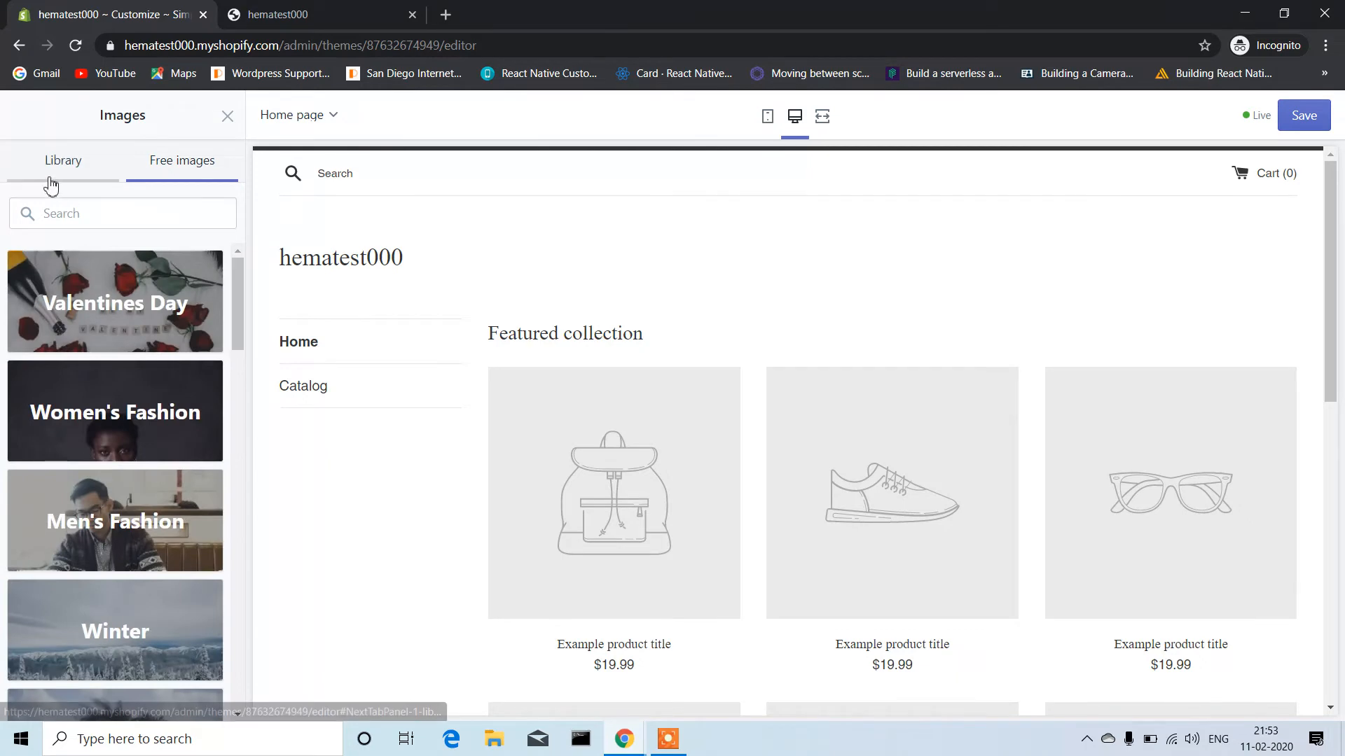
left_click(49, 178)
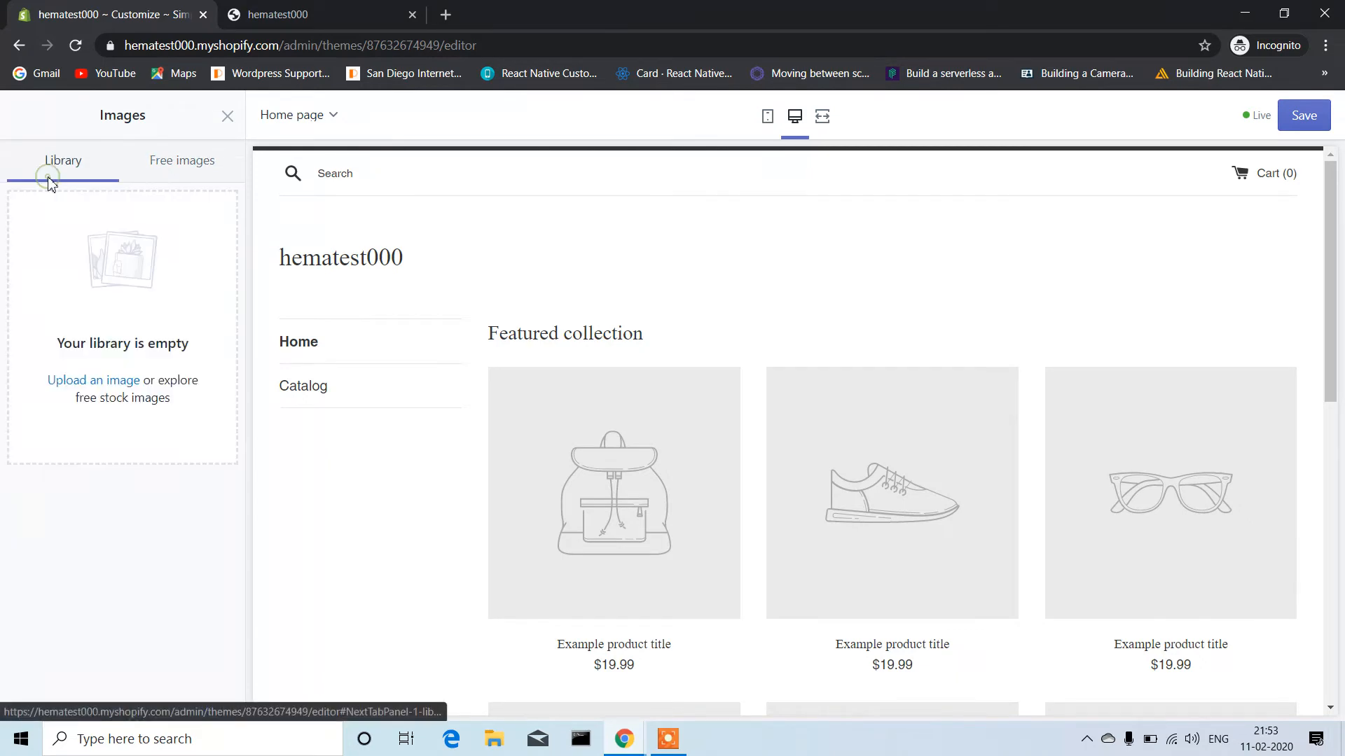
left_click(225, 118)
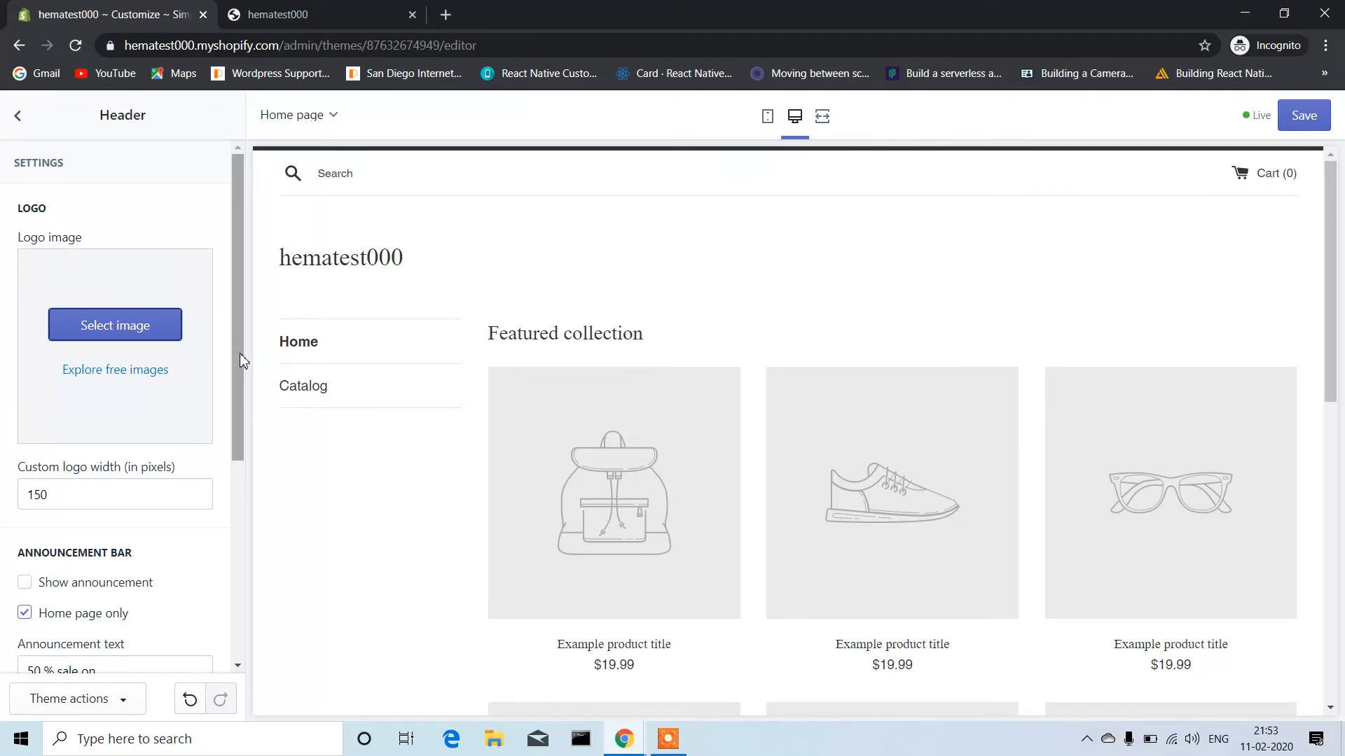
Search Google Images for 'h logo samples' and preview the pink H letter logo.
left_click(447, 15)
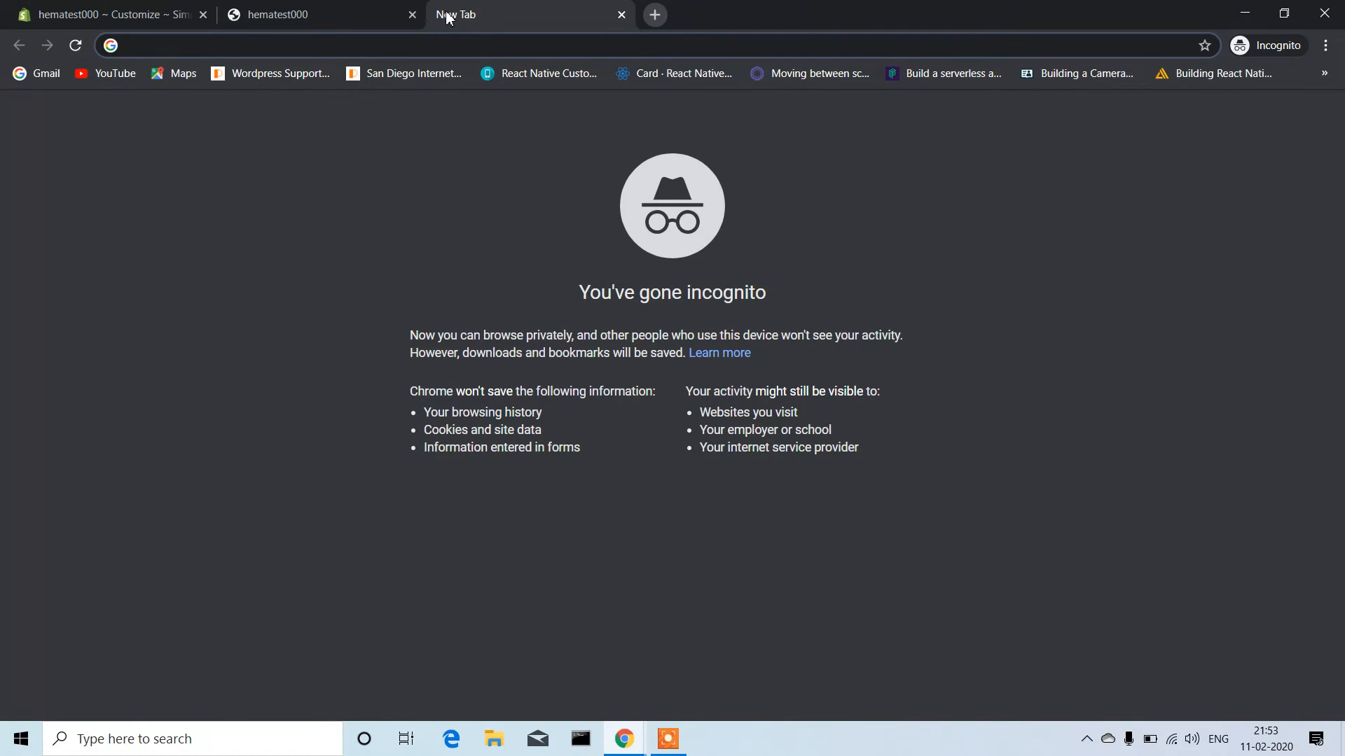
type("h")
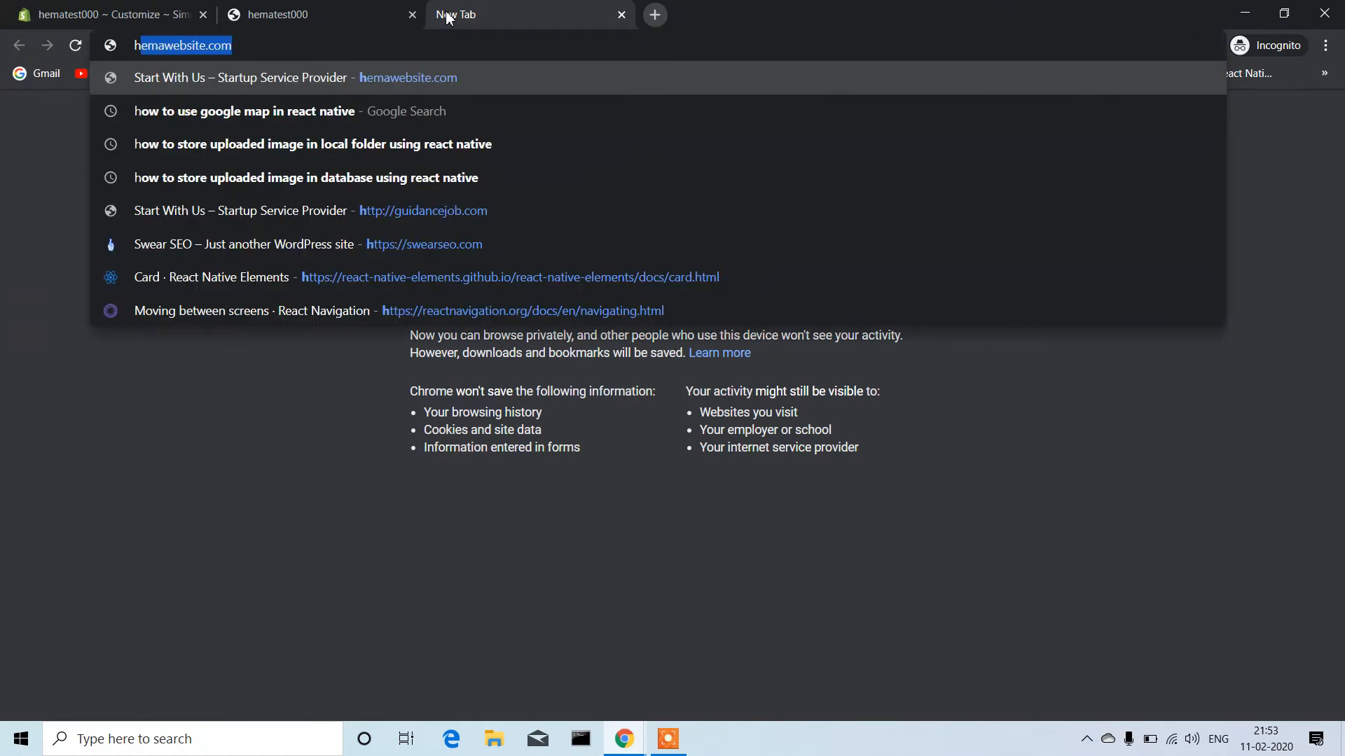
type(" log")
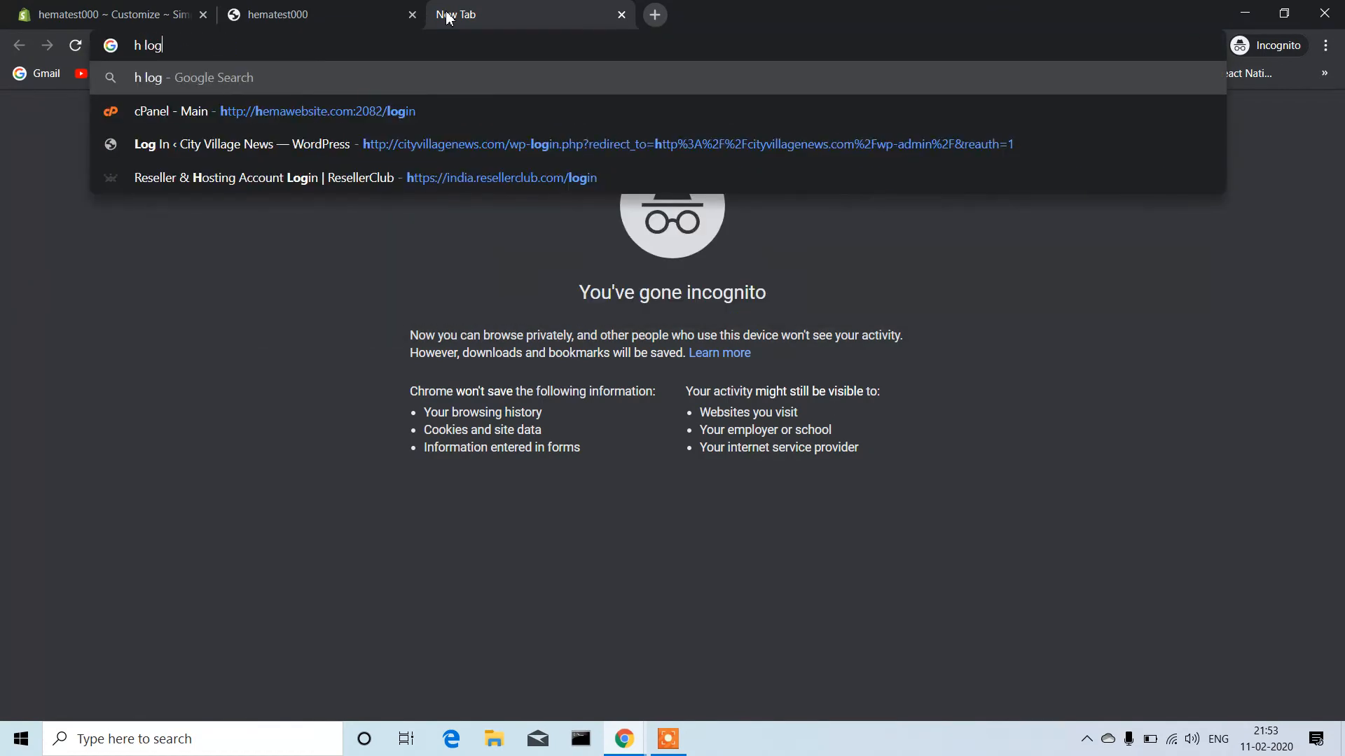
type("o samples")
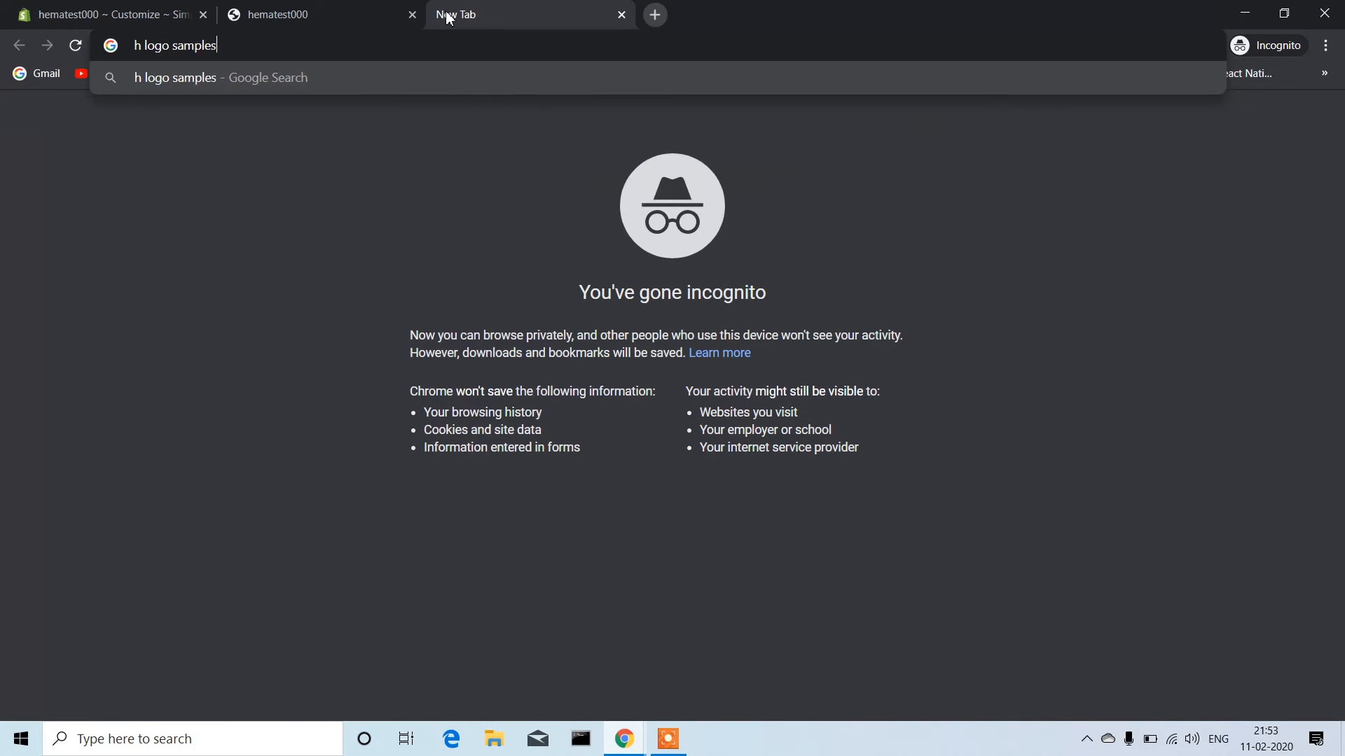
key("Return")
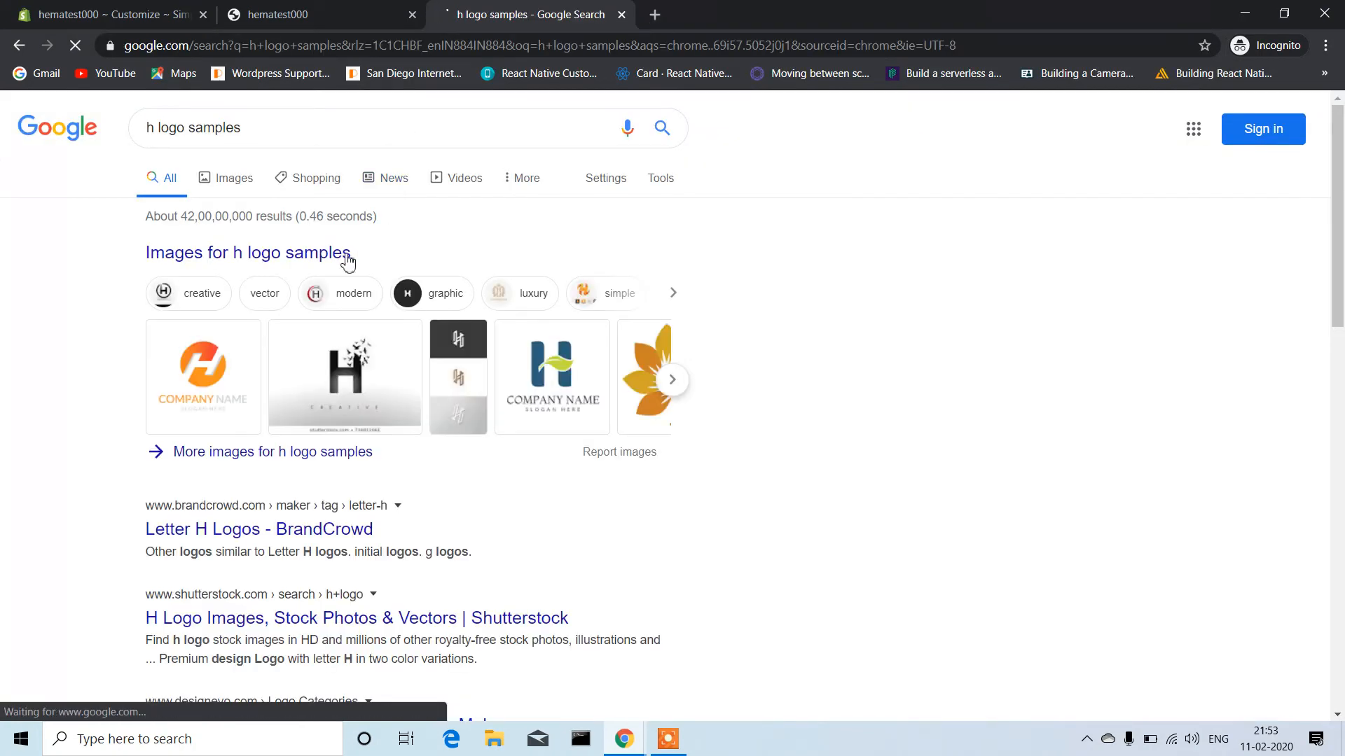
left_click(226, 184)
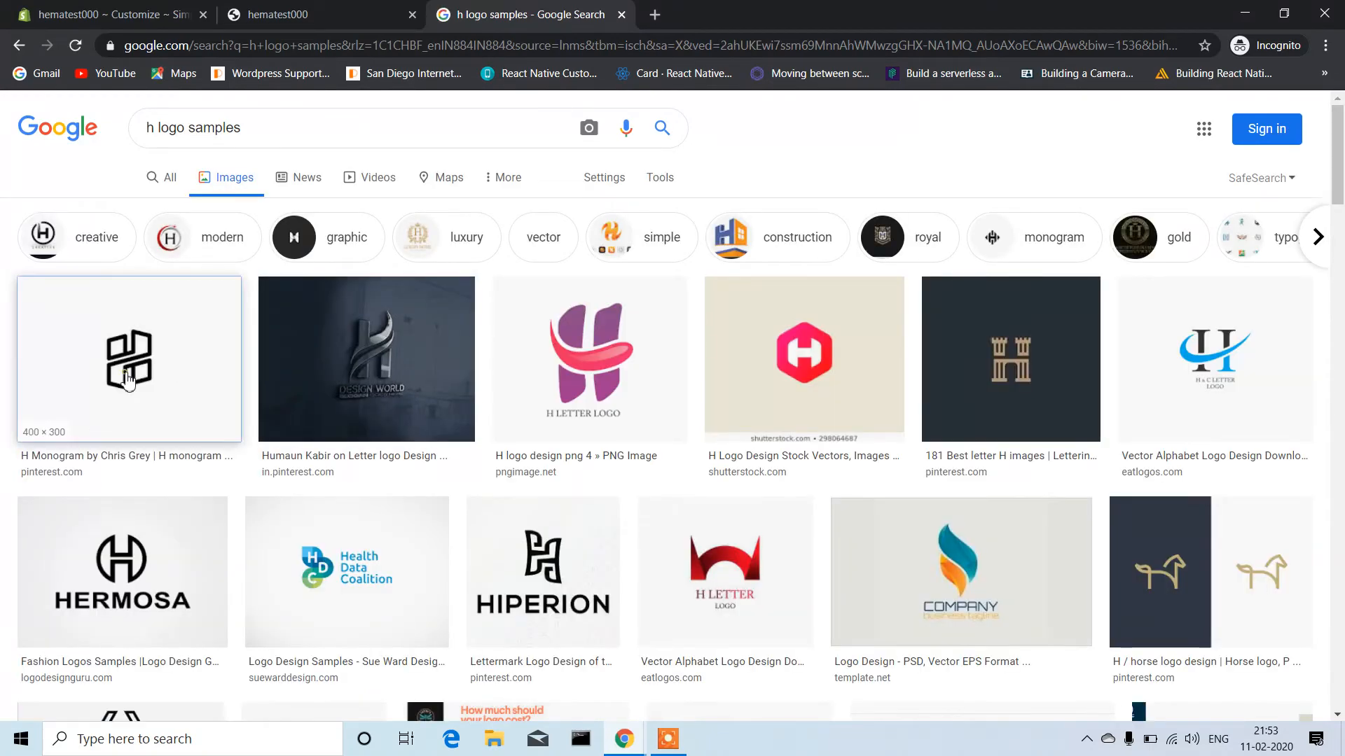
left_click(126, 372)
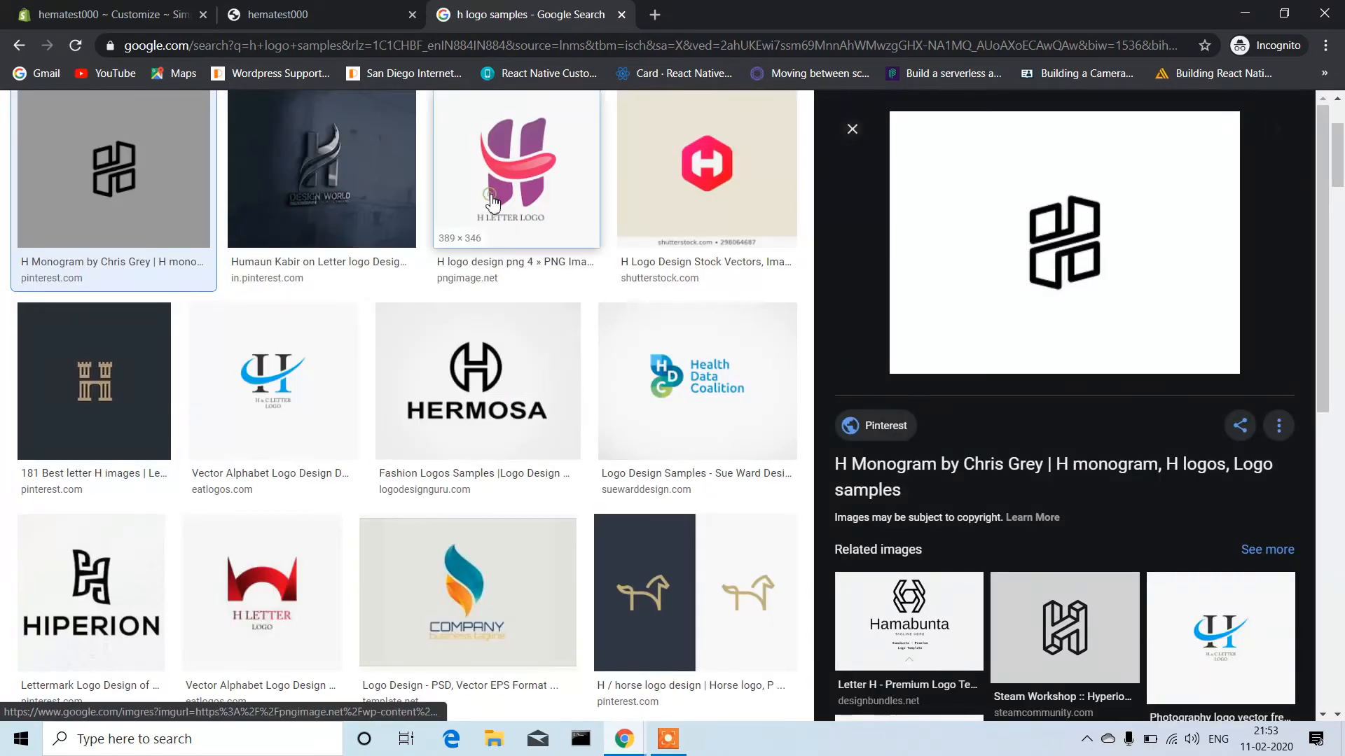
left_click(488, 195)
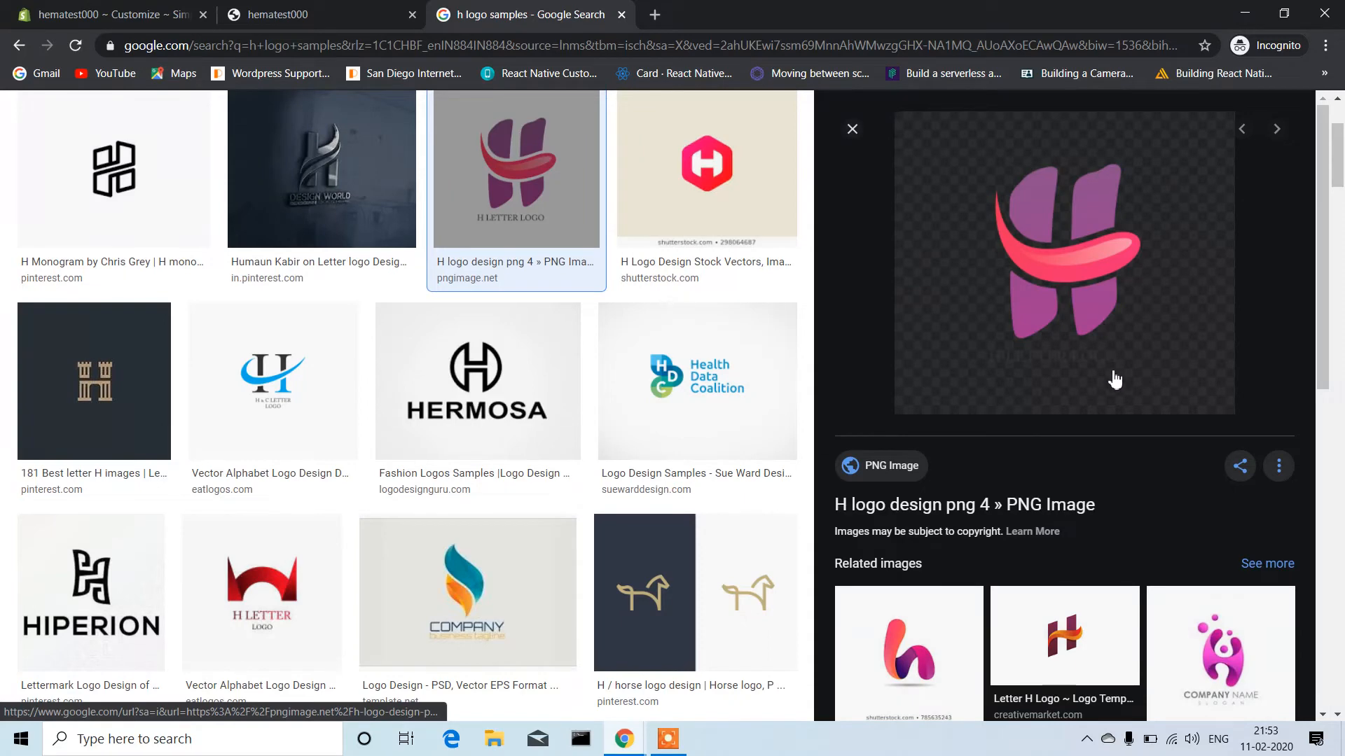
Save the pink H logo from pngimage.net to Downloads as h-logo-design-png-4.
left_click(1127, 285)
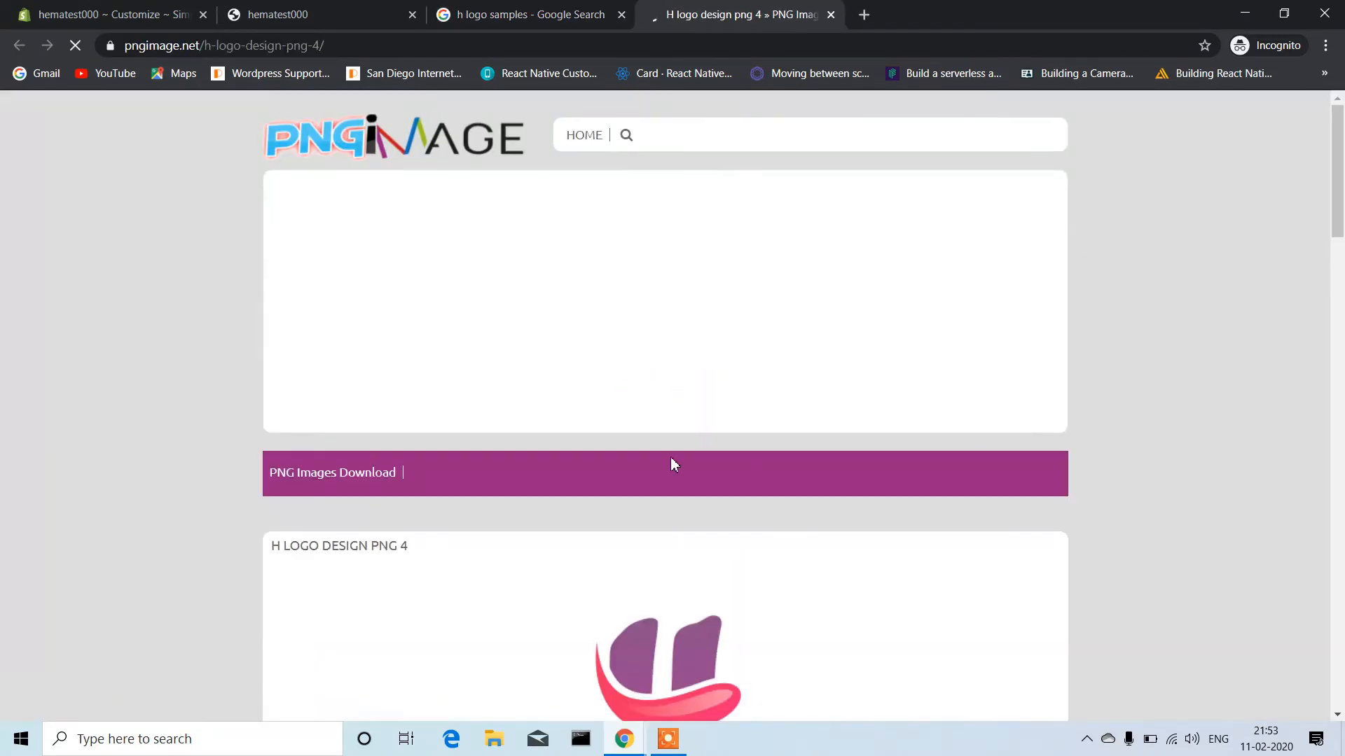
scroll(1148, 560, "down", 1)
scroll(1148, 567, "down", 4)
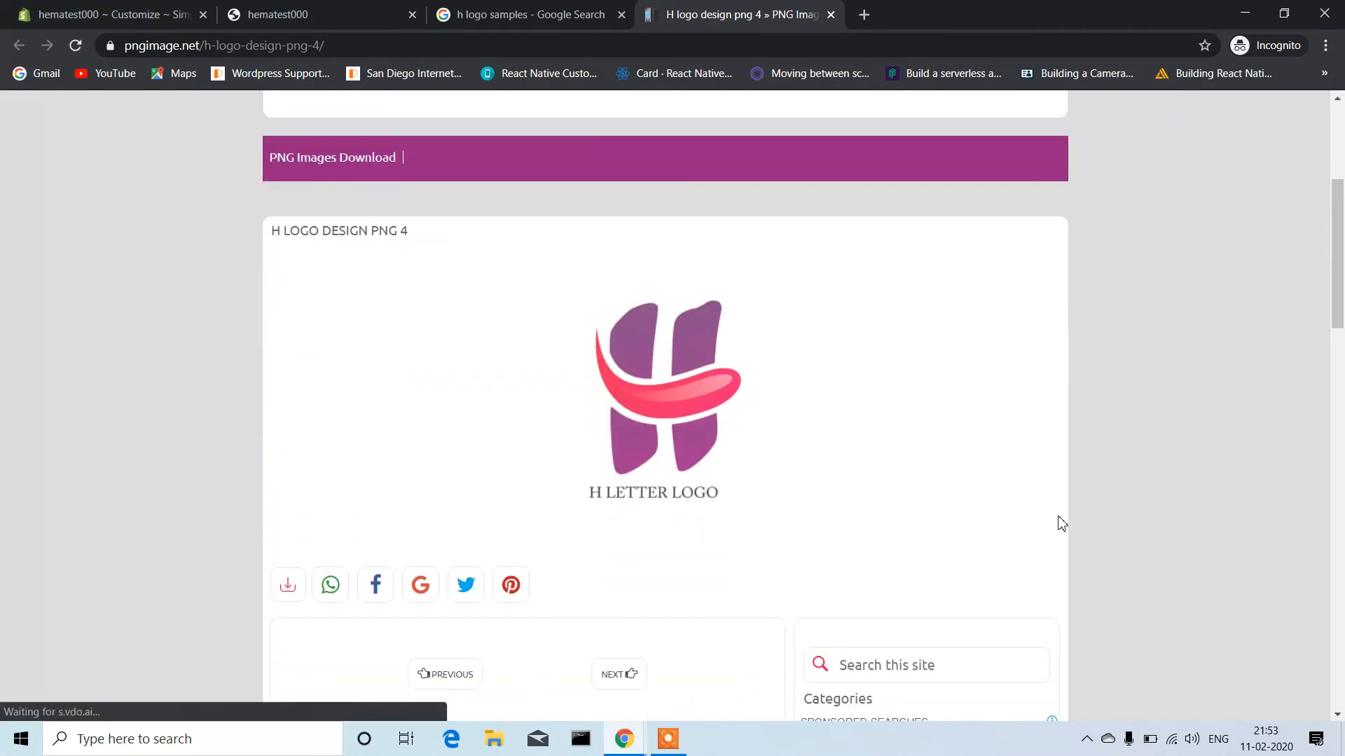
left_click(696, 409)
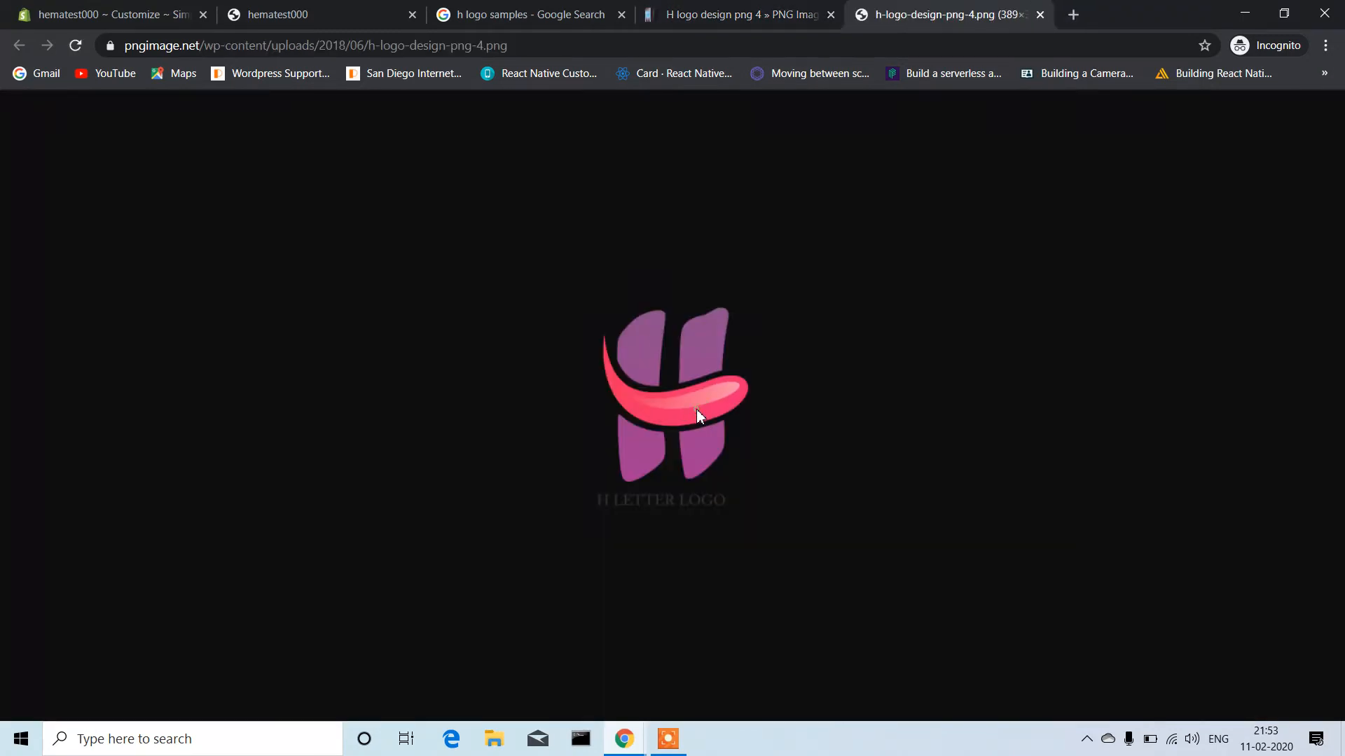
right_click(696, 409)
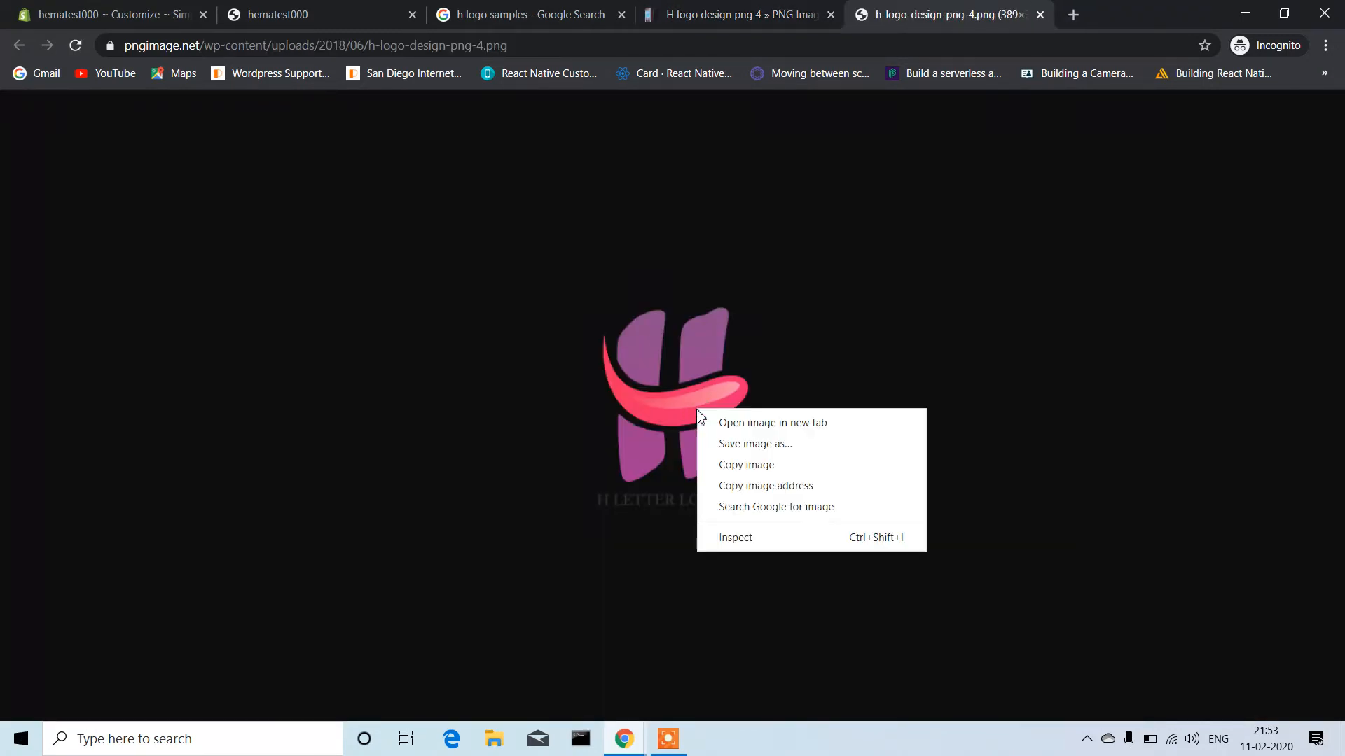
left_click(721, 445)
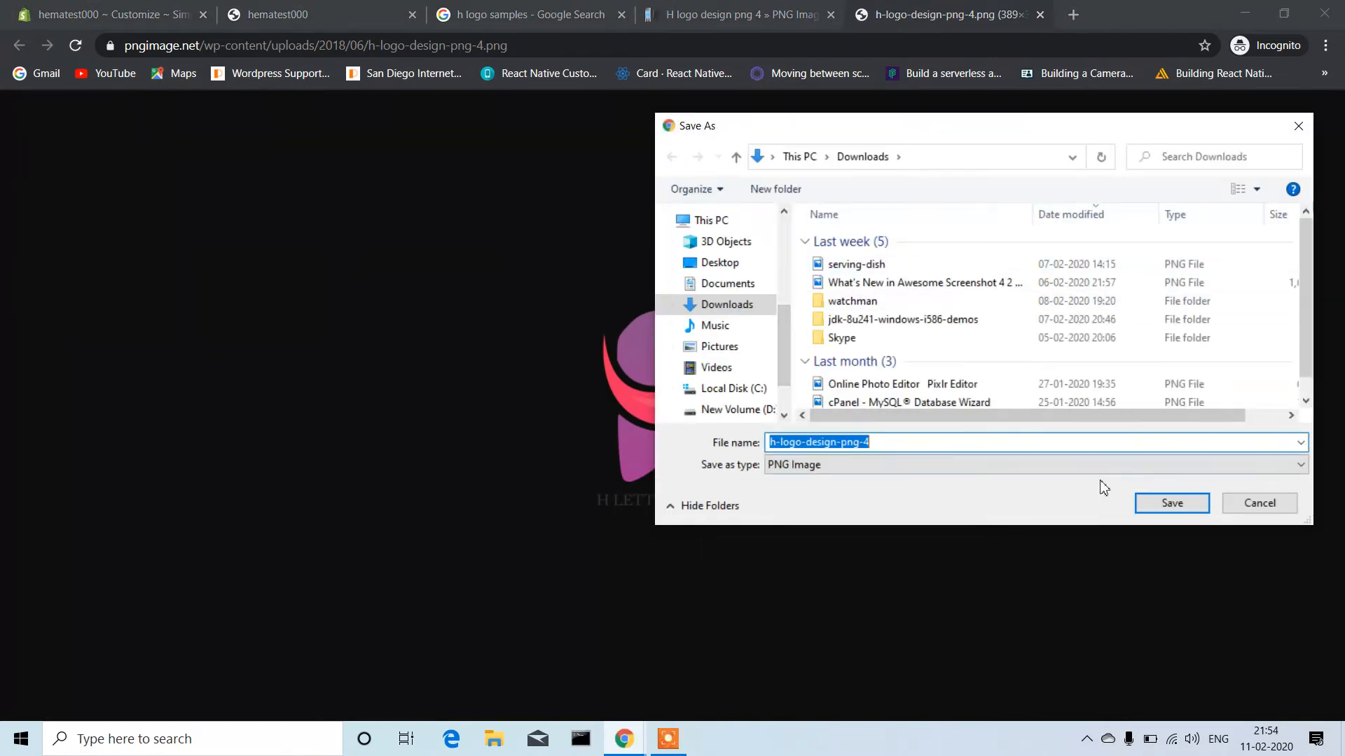
left_click(1166, 503)
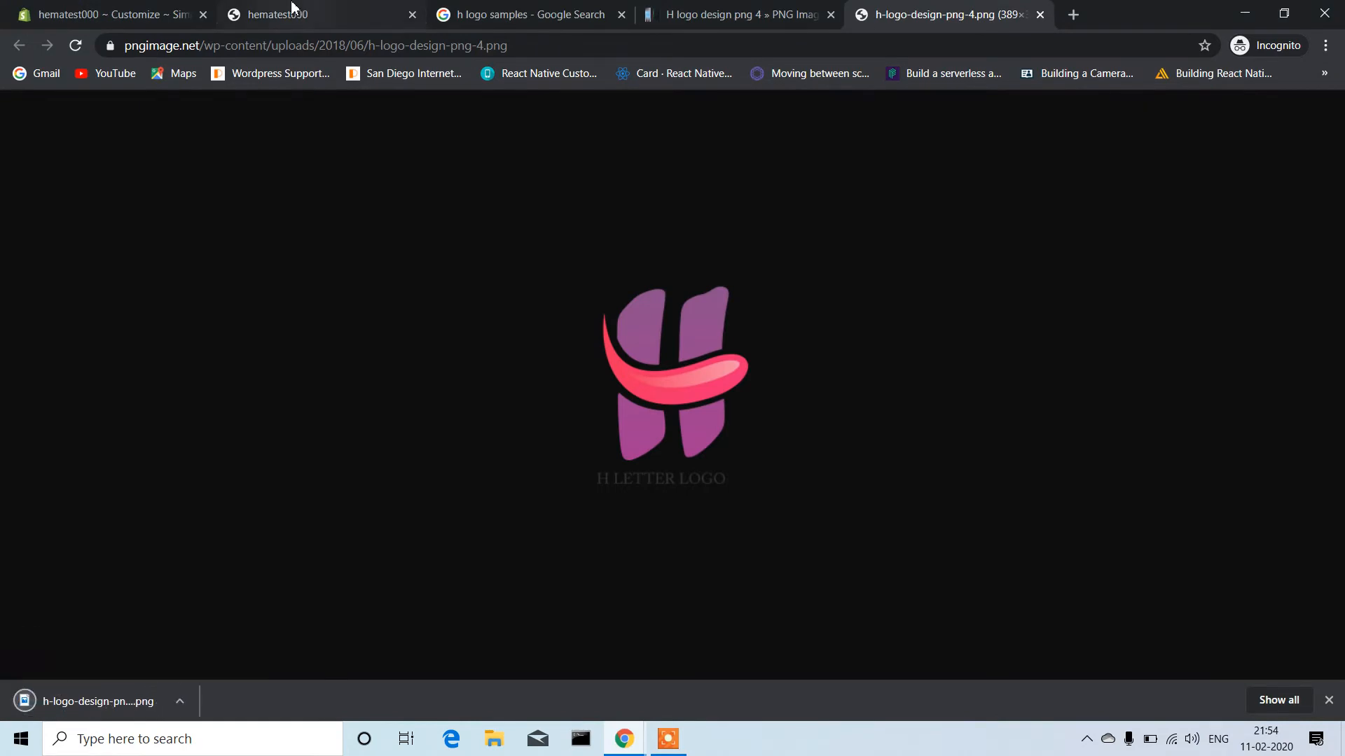
Upload h-logo-design-png-4 from Downloads and set it as the header logo.
left_click(294, 11)
left_click(126, 12)
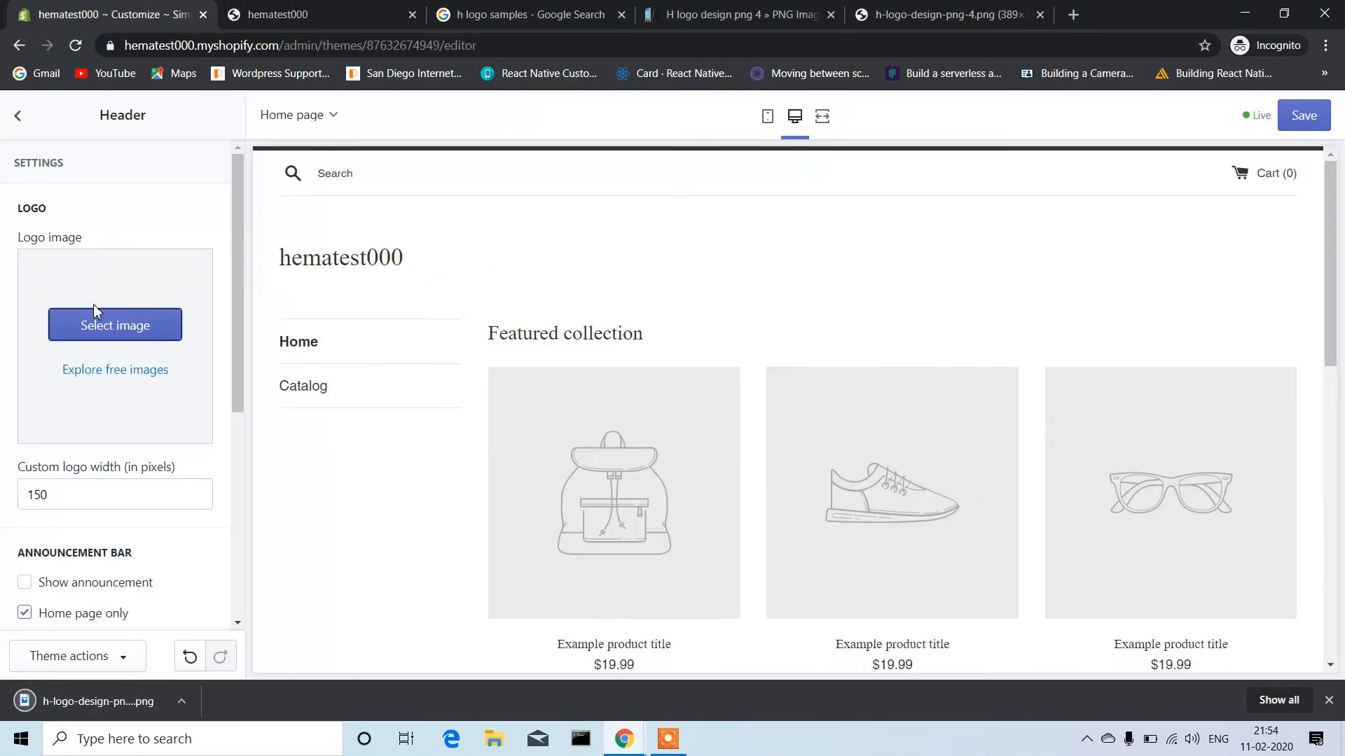
left_click(91, 328)
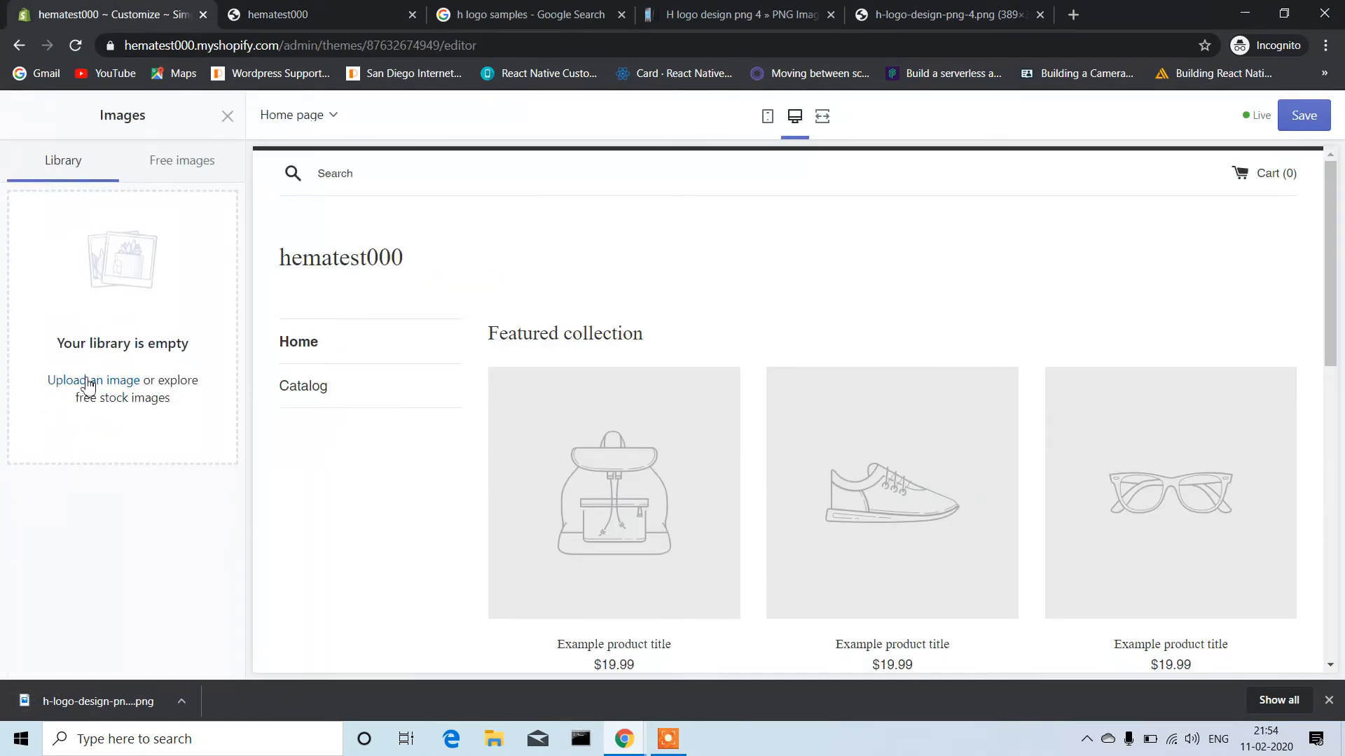
left_click(92, 380)
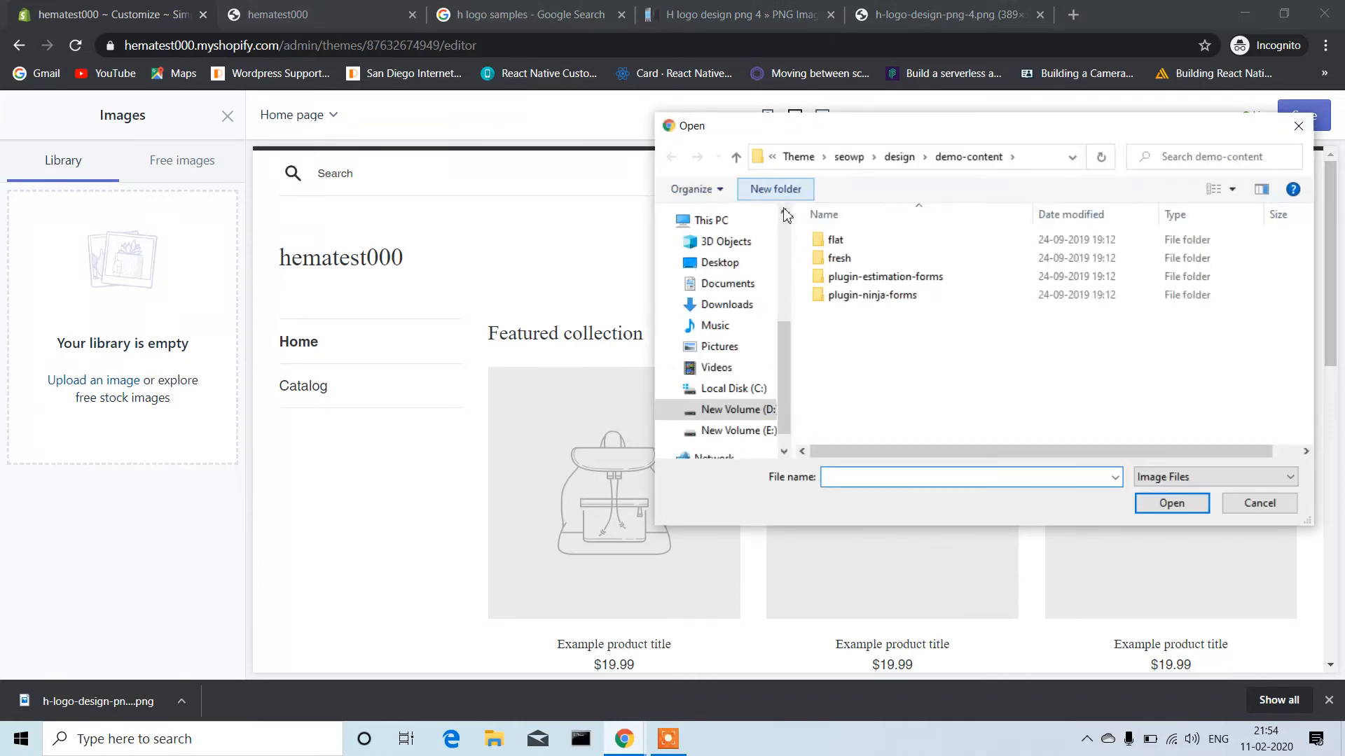
left_click(727, 305)
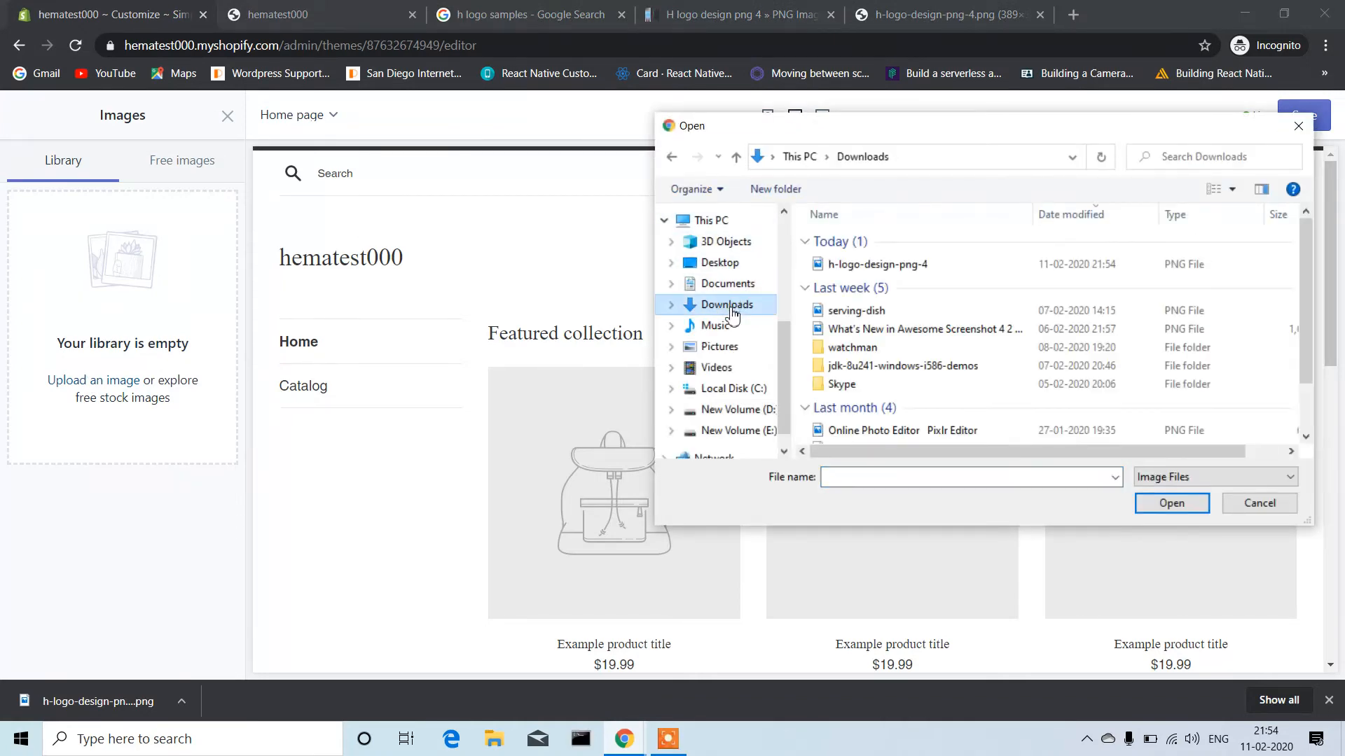
double_click(896, 264)
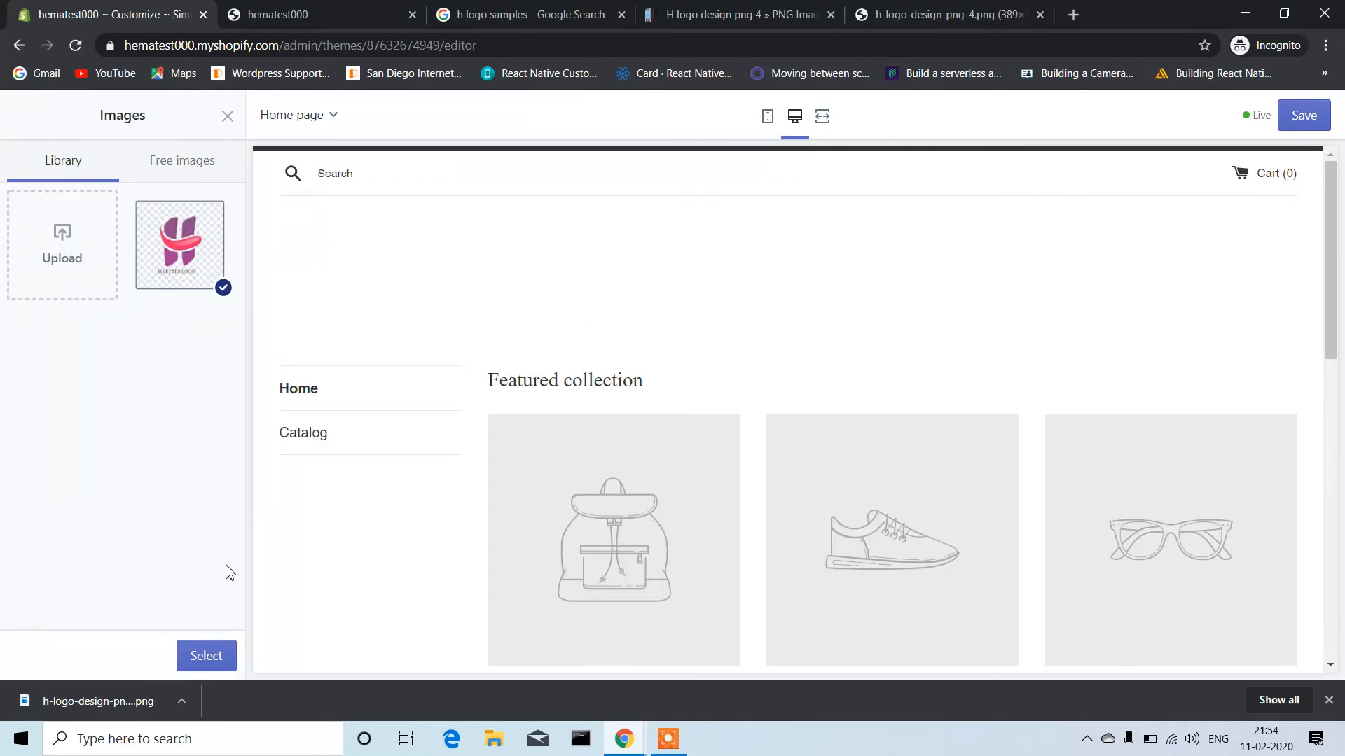
left_click(204, 658)
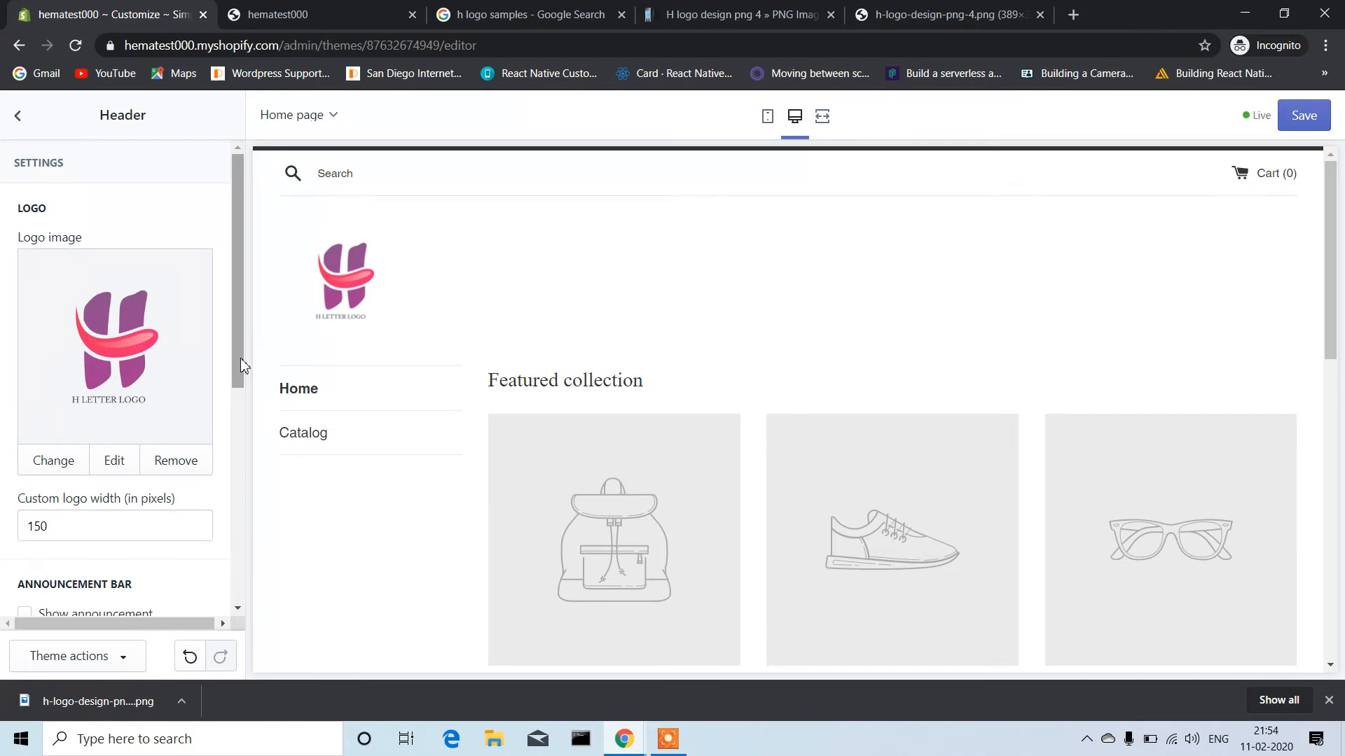
mouse_move(241, 359)
left_mouse_down()
mouse_move(213, 561)
mouse_move(229, 570)
mouse_move(244, 350)
left_mouse_up()
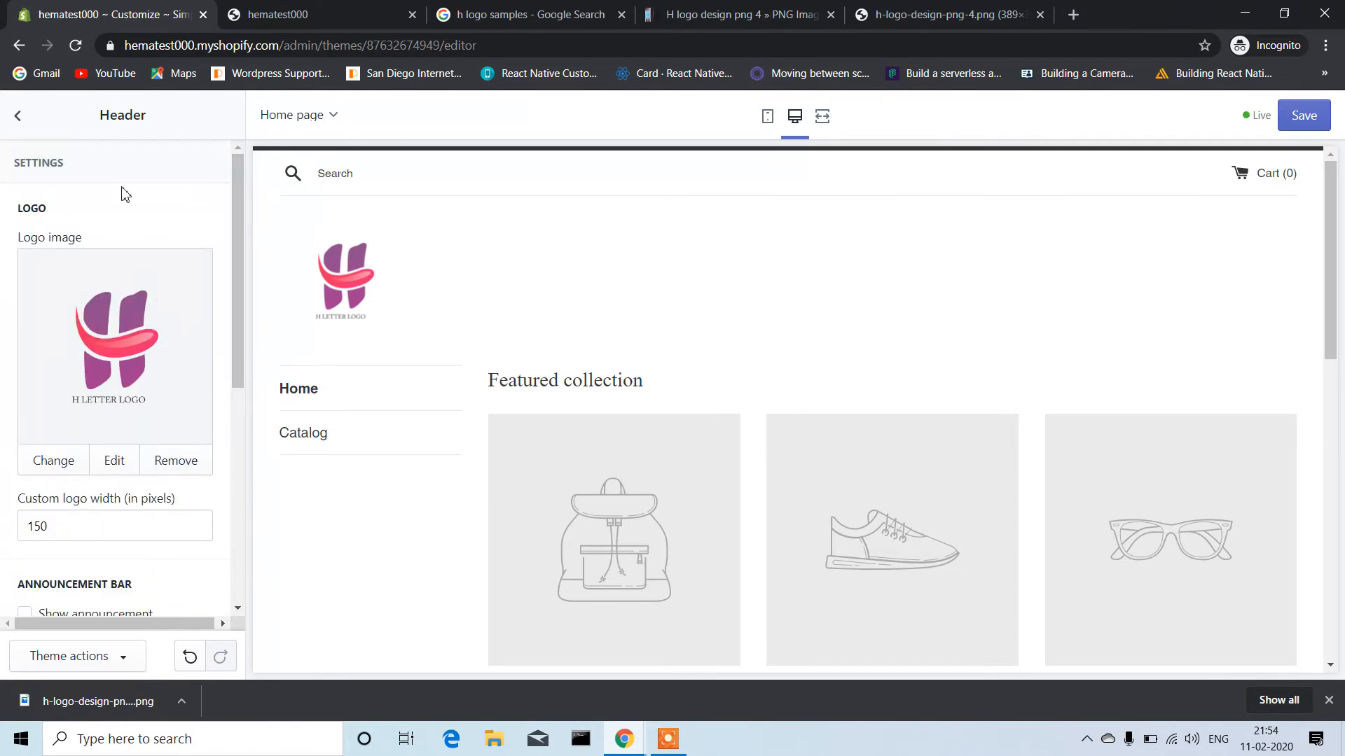
Confirm the Sidebar section uses Main menu, then return to the sections list.
left_click(15, 115)
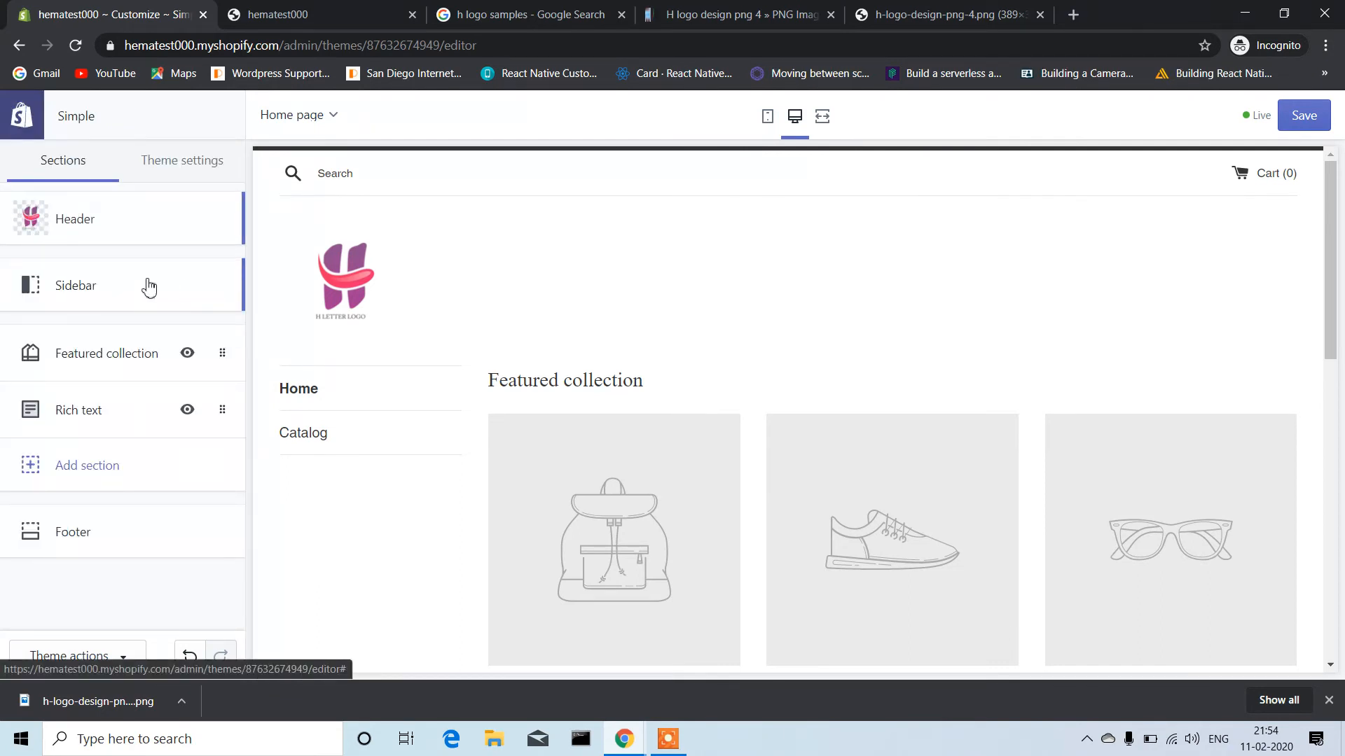
left_click(124, 292)
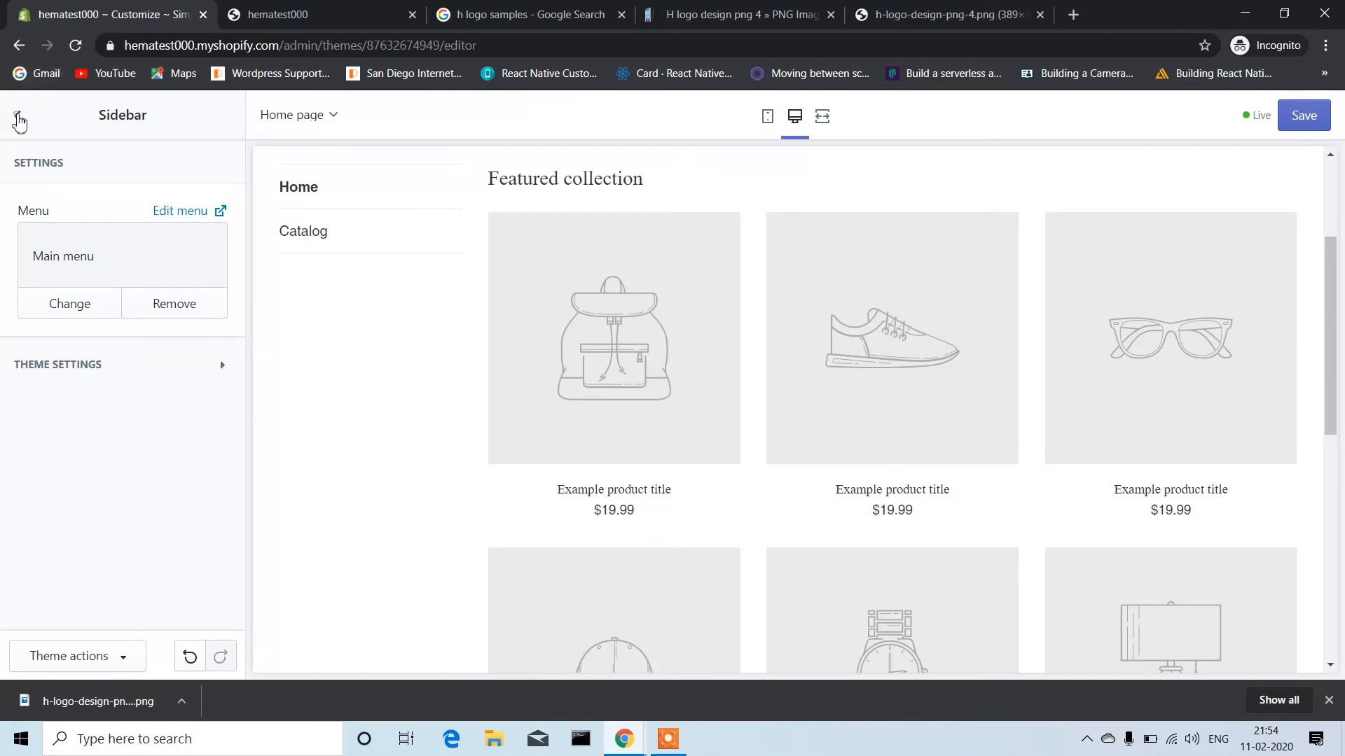
left_click(18, 115)
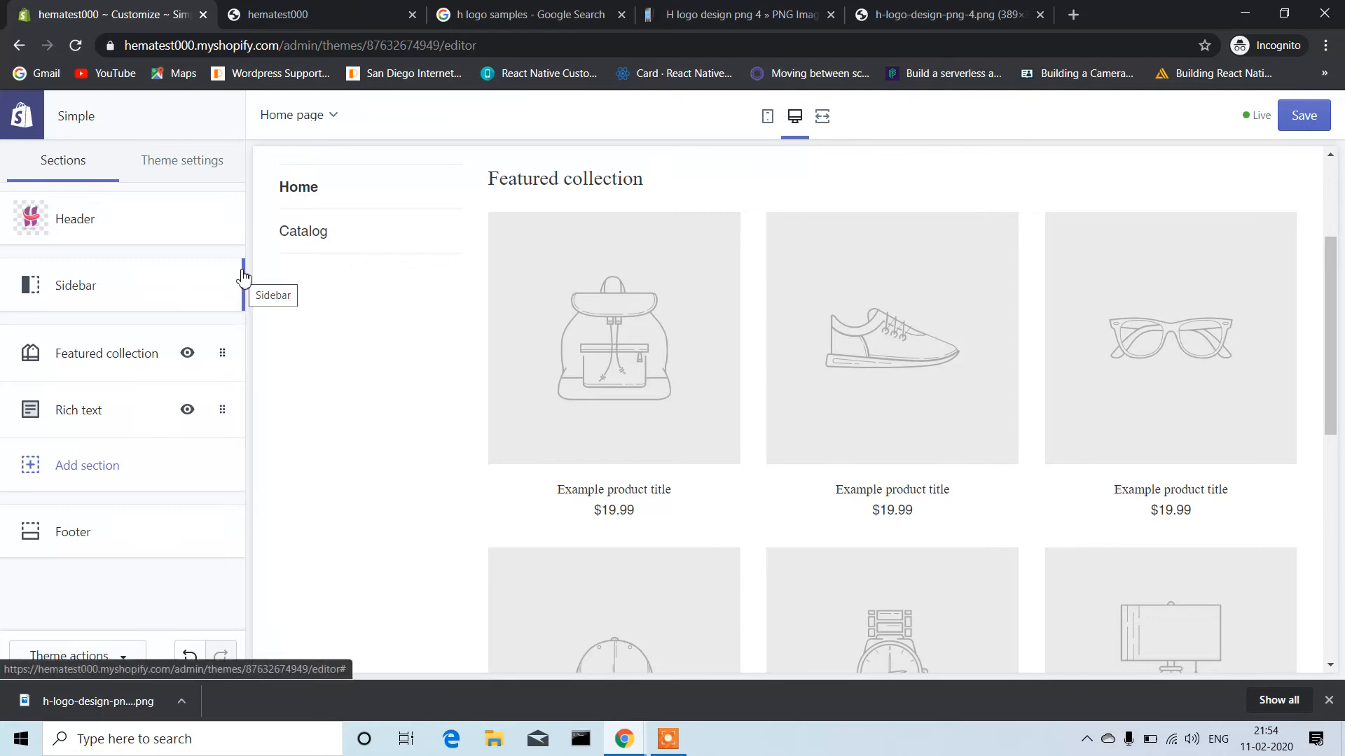
Open the theme's Edit code view in a new tab, then go to Online Store Navigation.
left_click(140, 657)
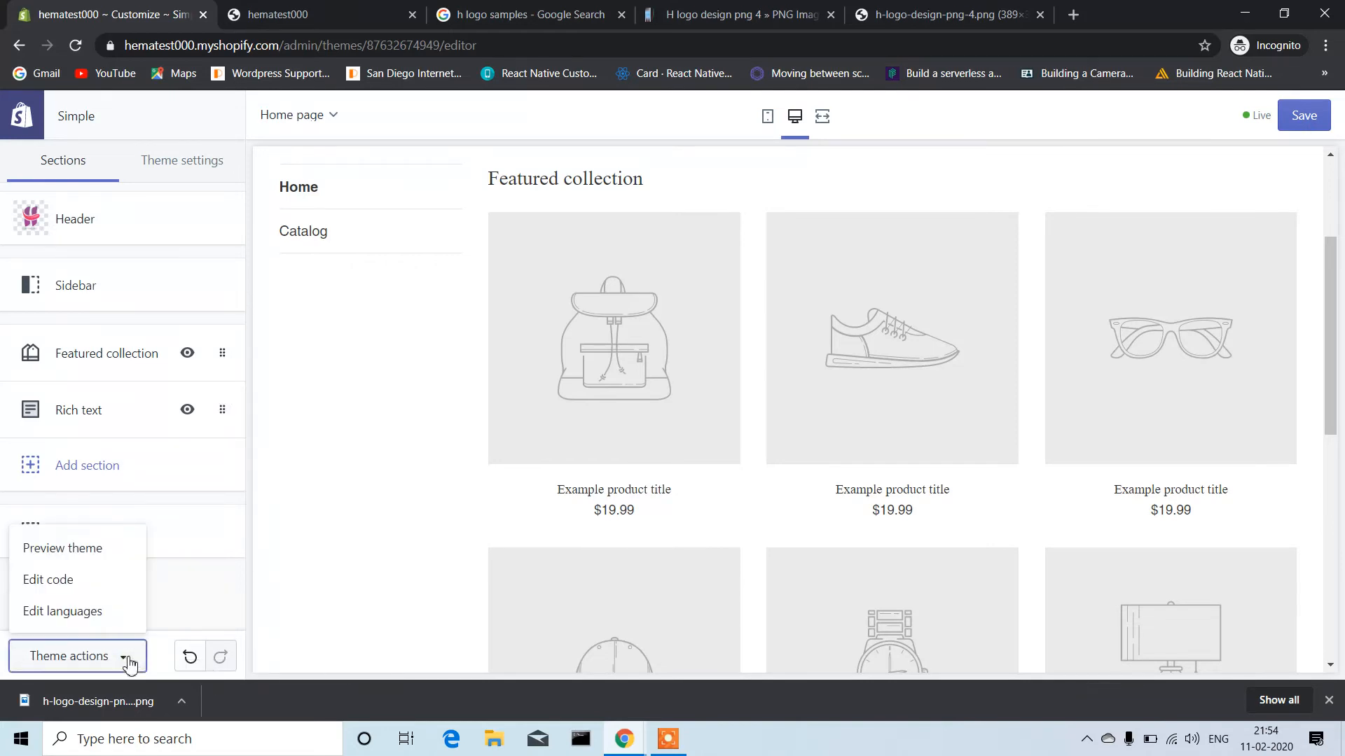
middle_click(59, 585)
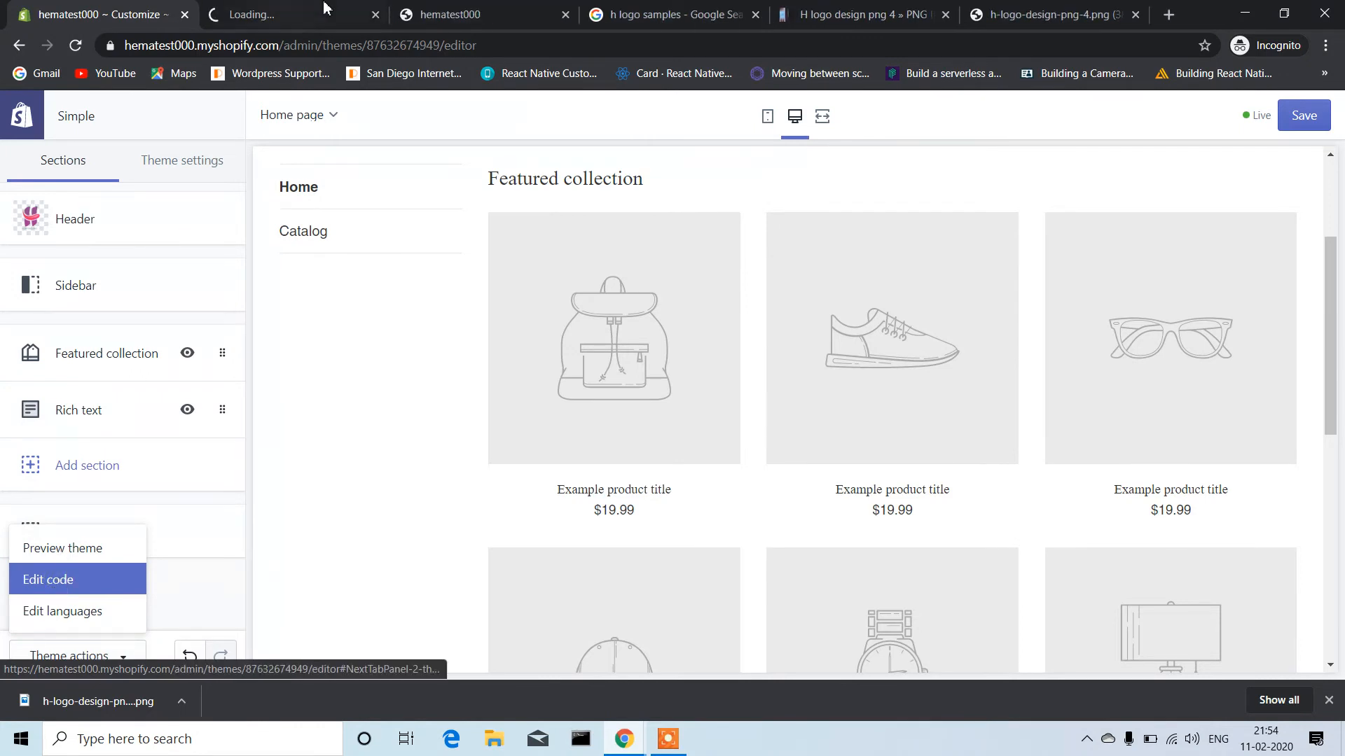
left_click(295, 9)
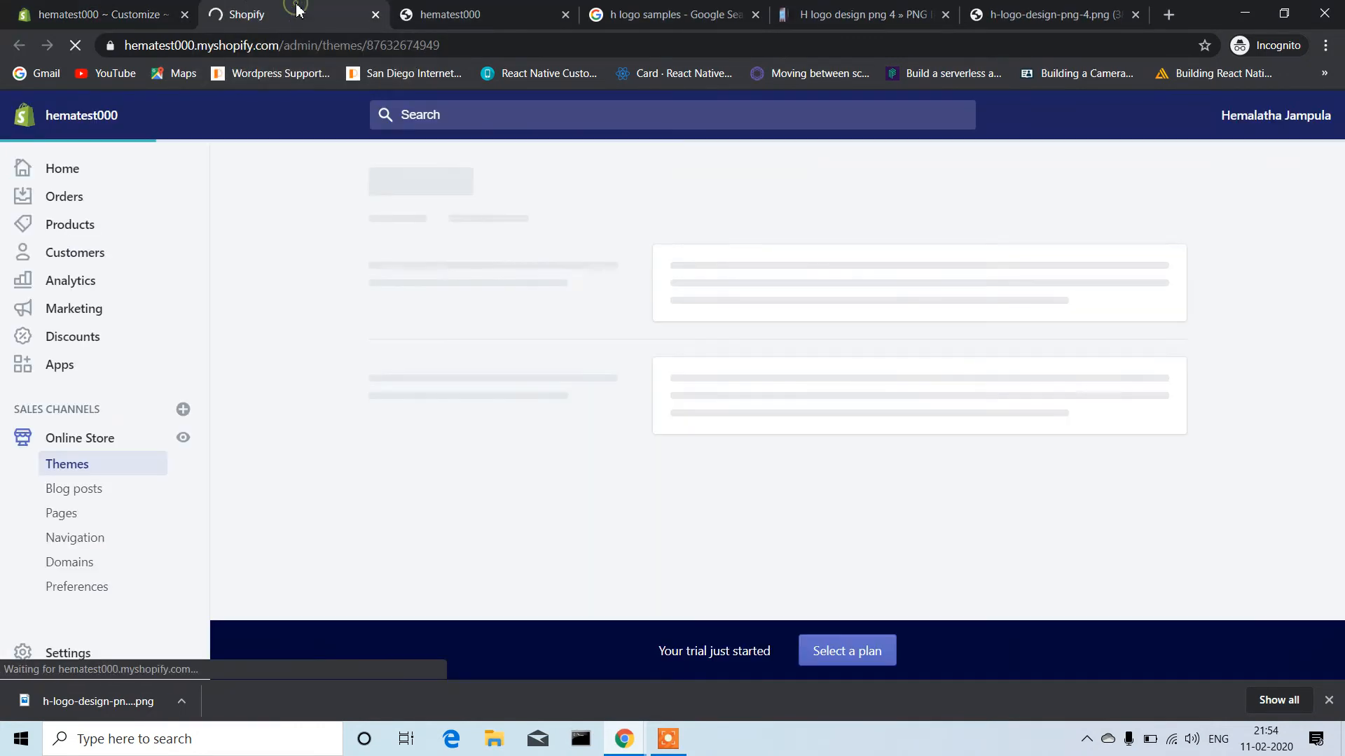
left_click(133, 9)
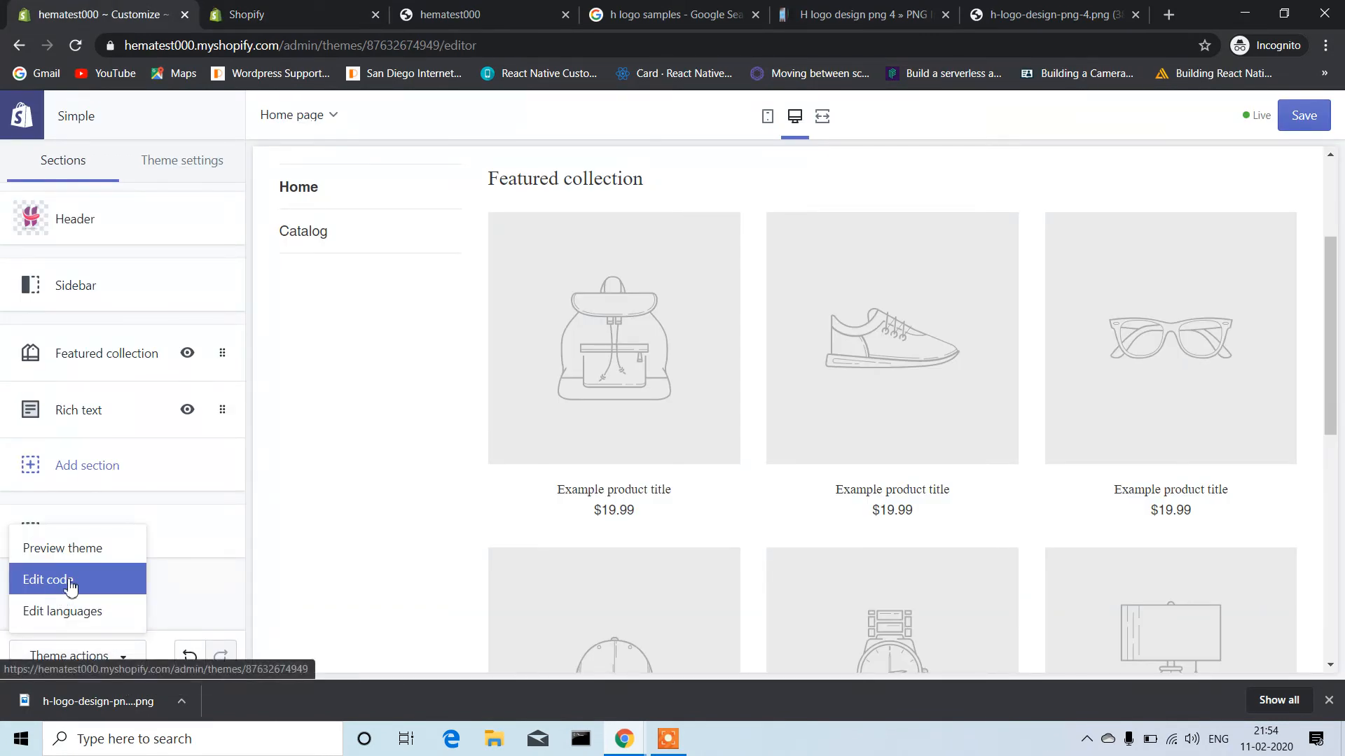
left_click(266, 9)
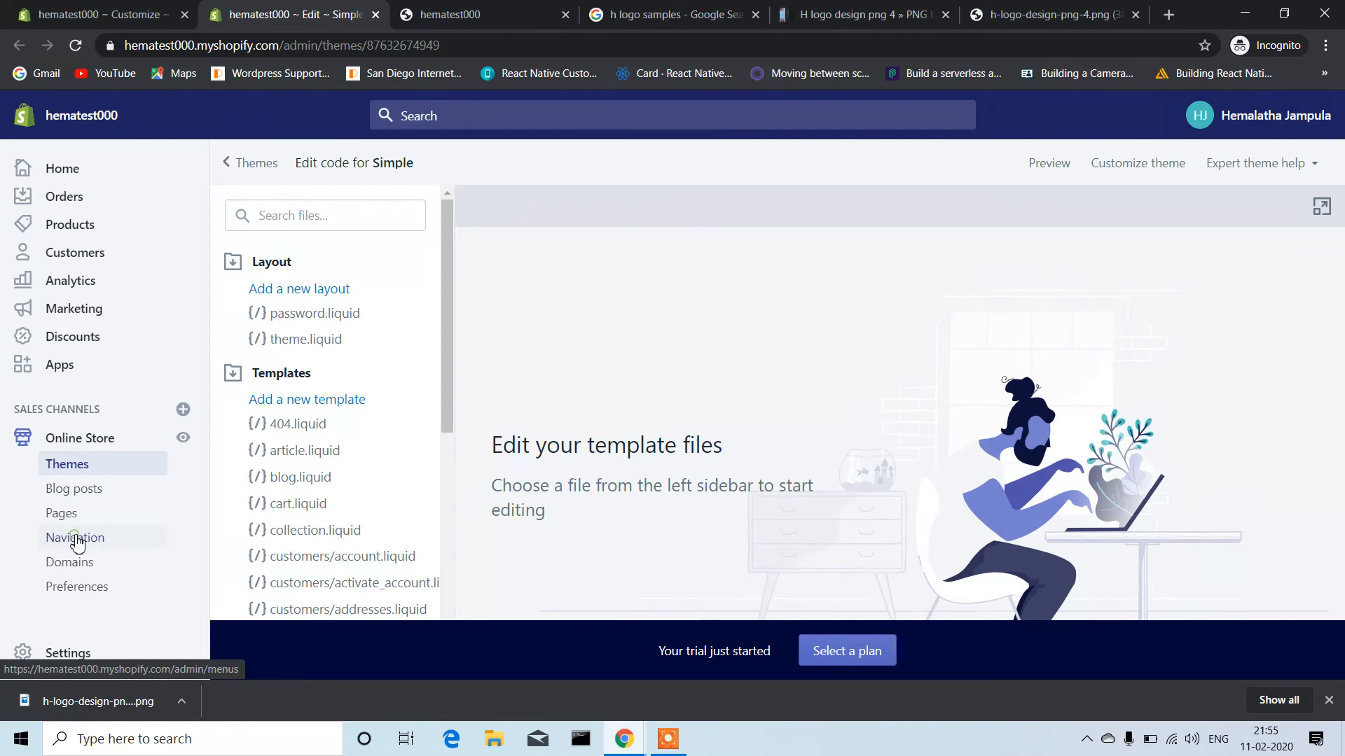
left_click(76, 540)
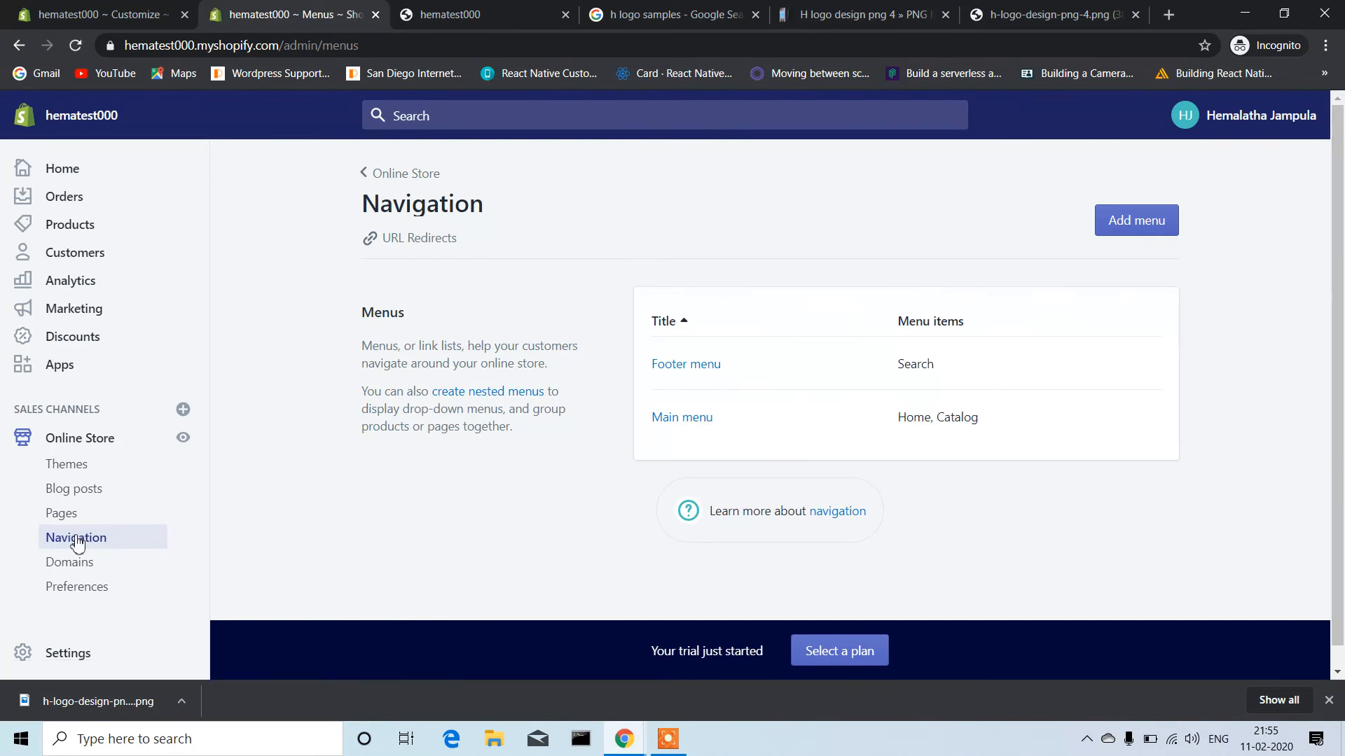
Add an 'About us' item linking to # to the Main menu.
left_click(683, 420)
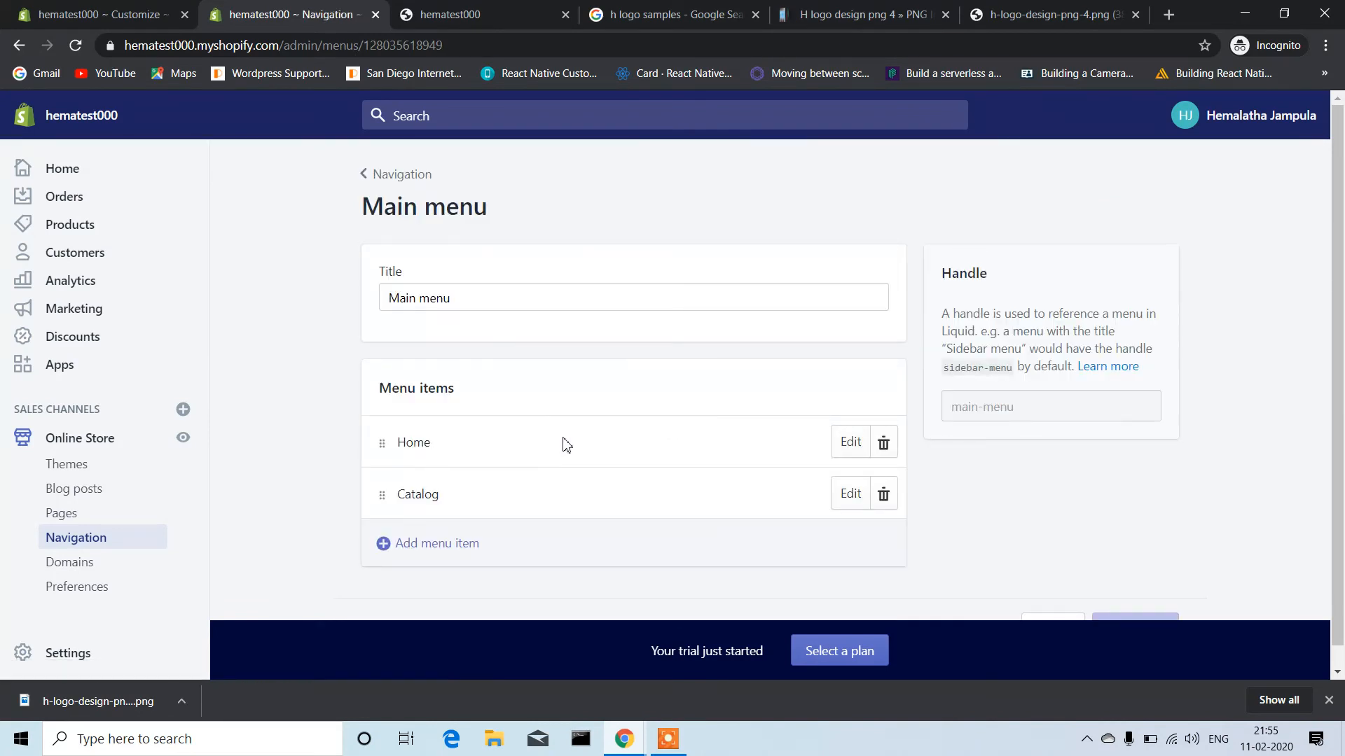
left_click(443, 541)
left_click(425, 543)
left_click(520, 392)
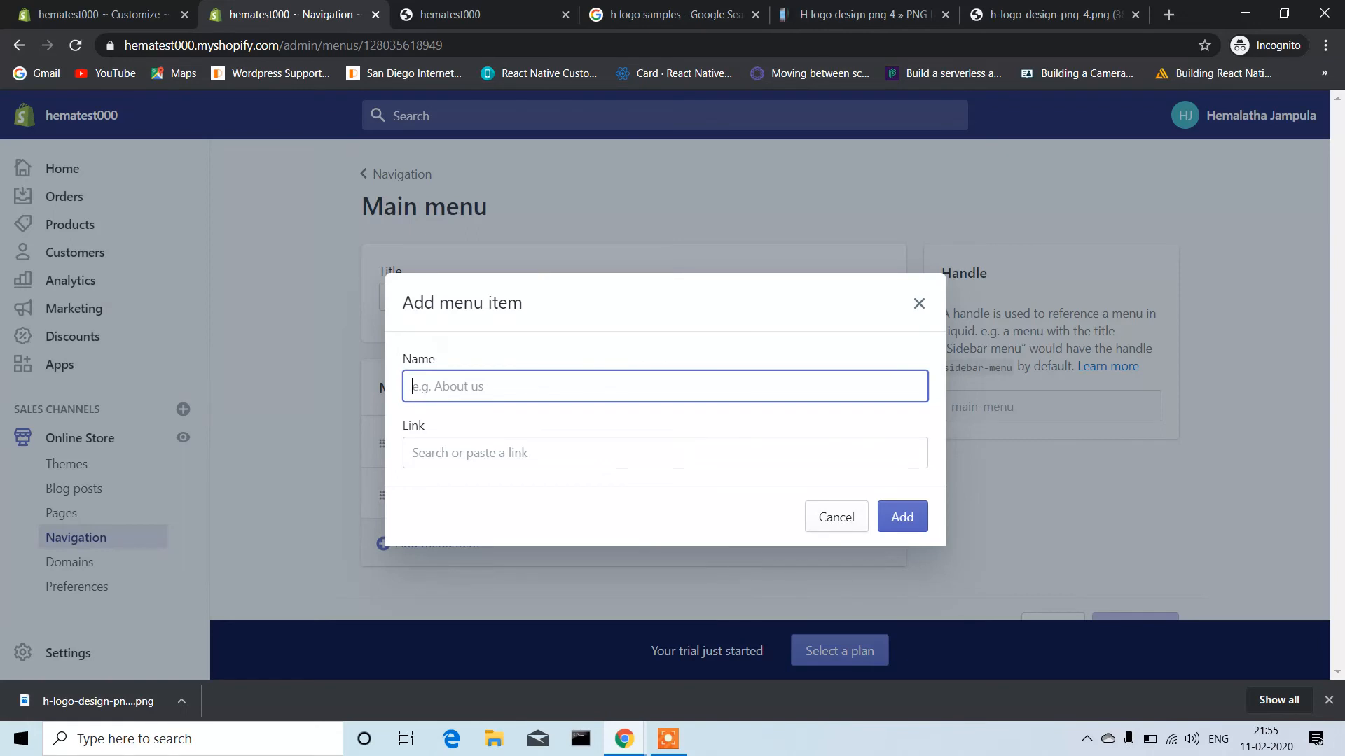
type("About us")
left_click(501, 454)
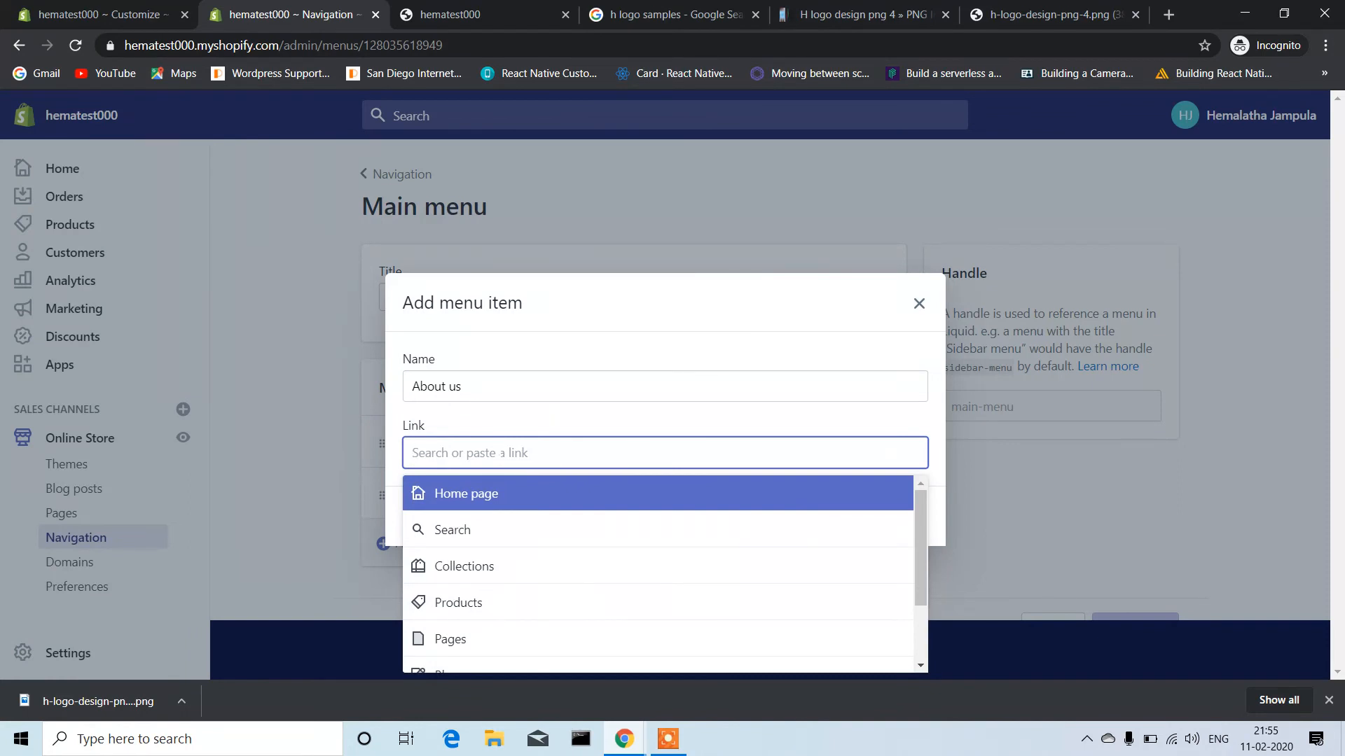
type("#")
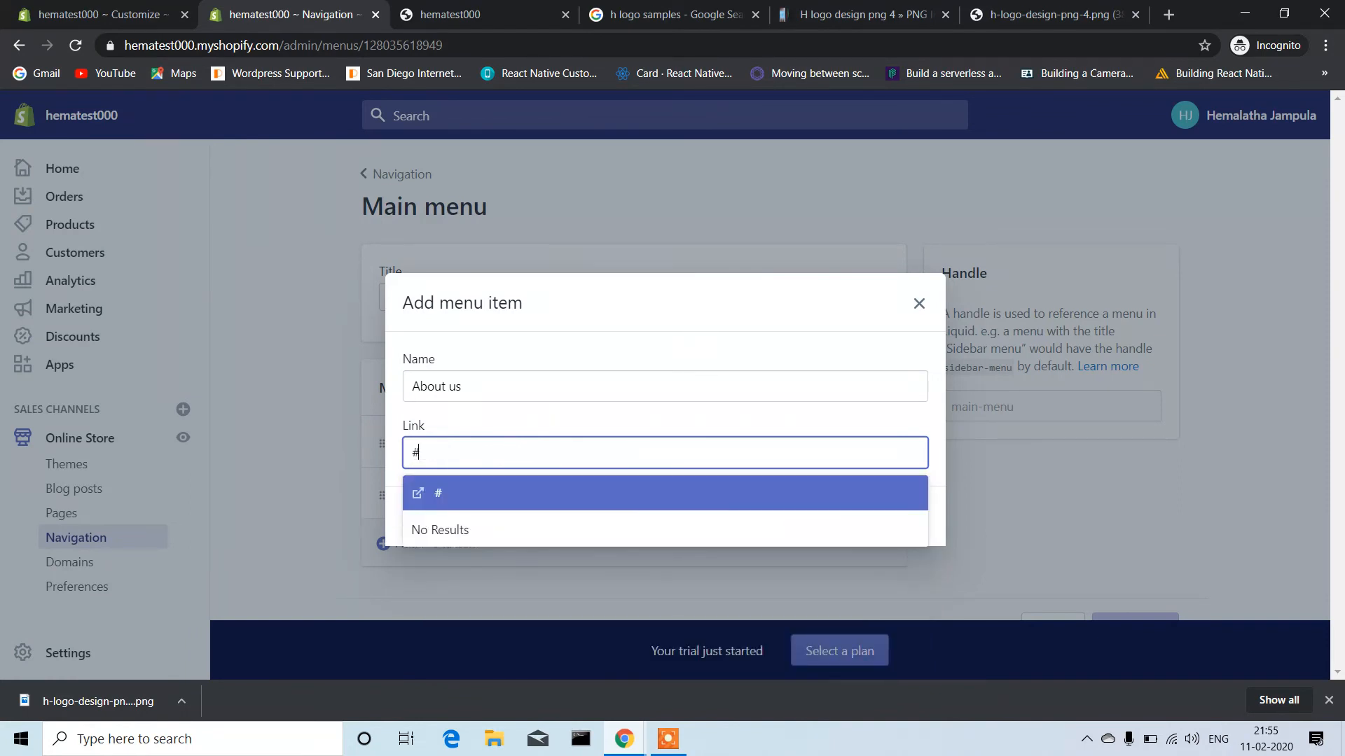
left_click(453, 496)
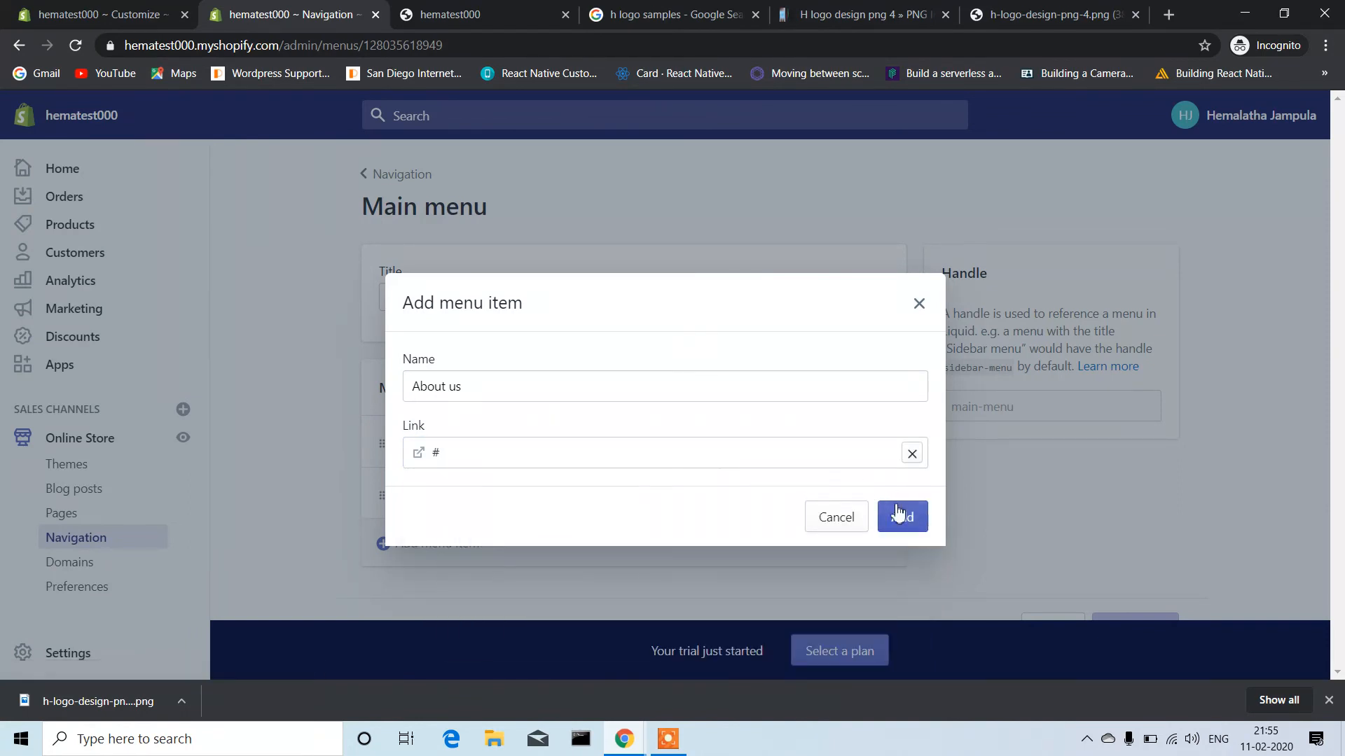
left_click(902, 516)
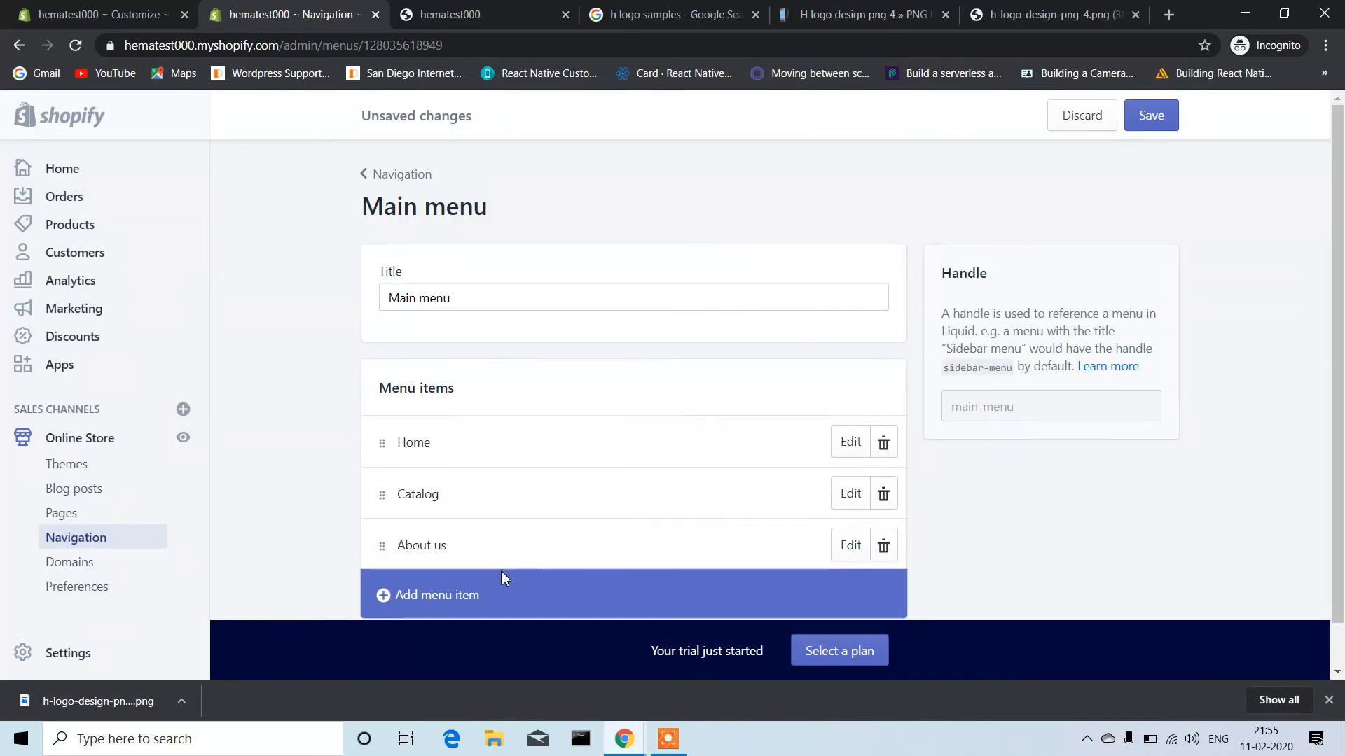
left_click(438, 599)
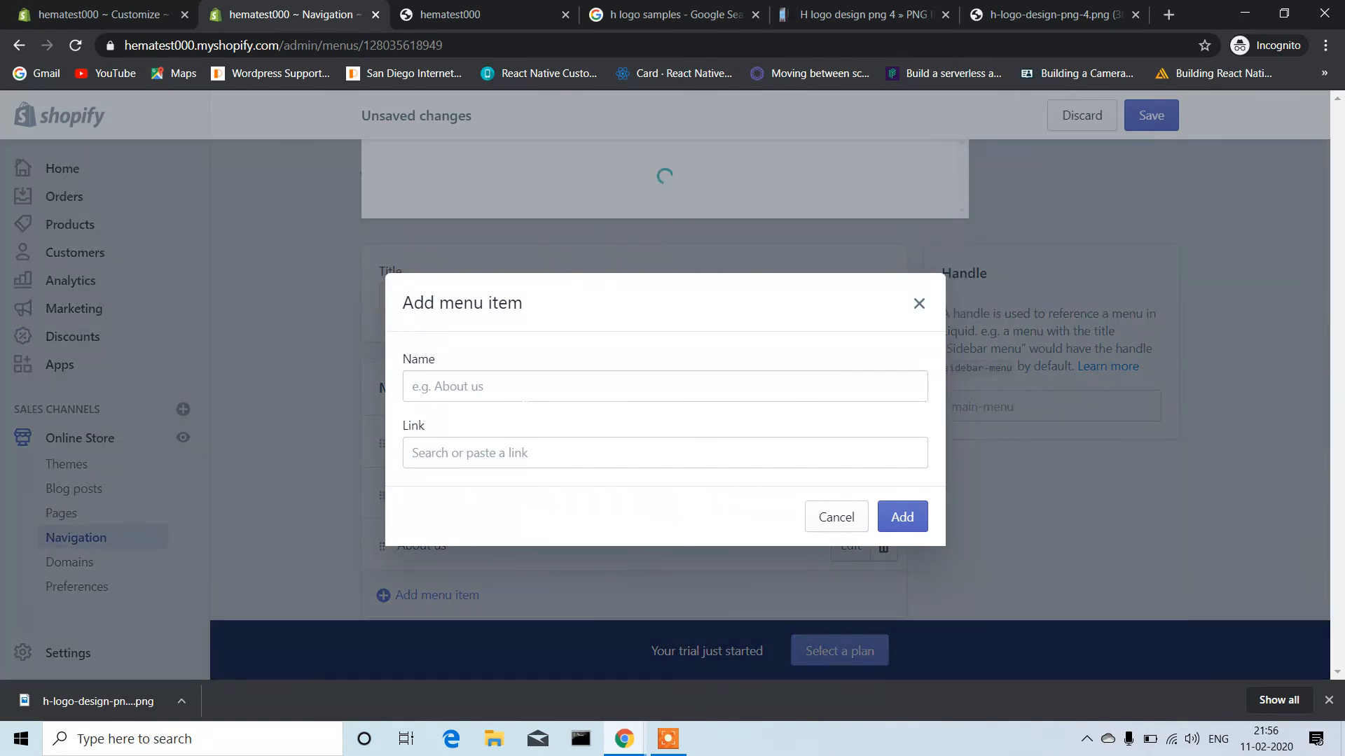
Add a 'T shirts' item linking to # to the Main menu.
left_click(524, 397)
type("T")
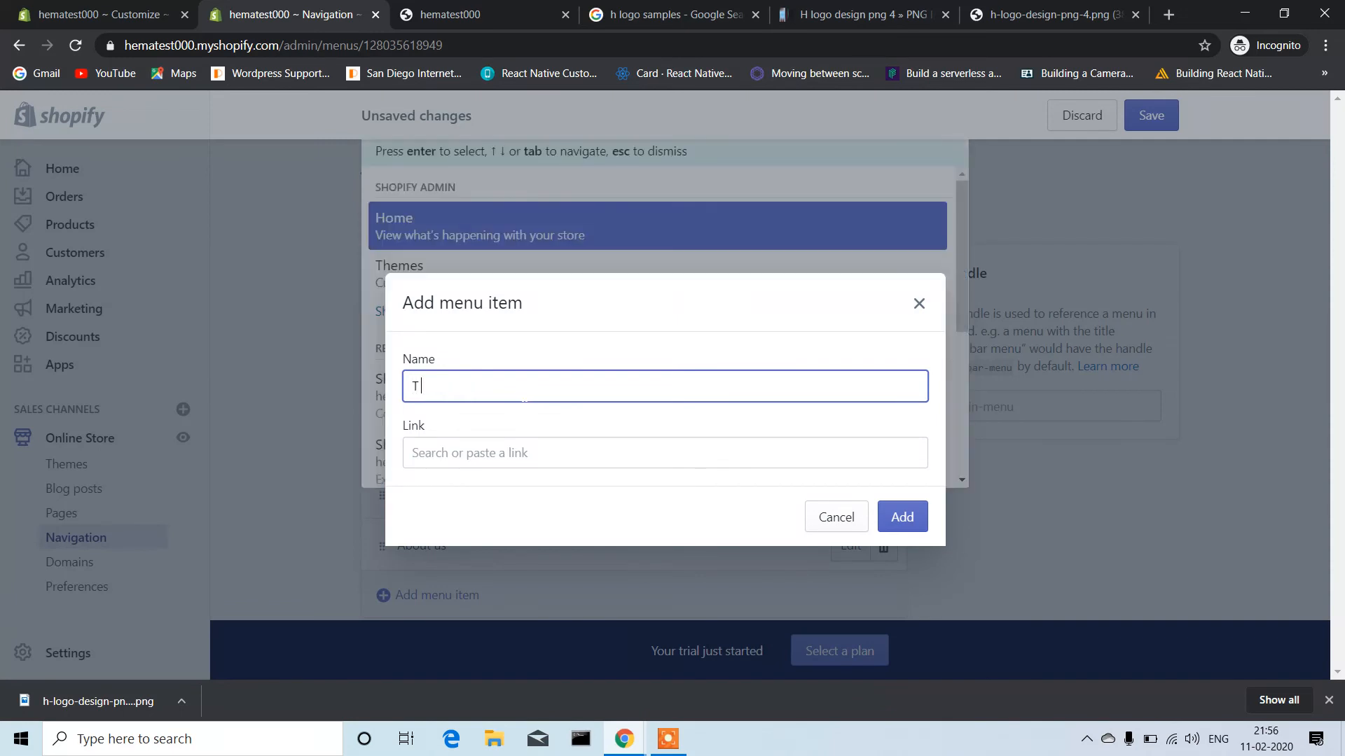
type(" shirts")
left_click(497, 448)
type("#")
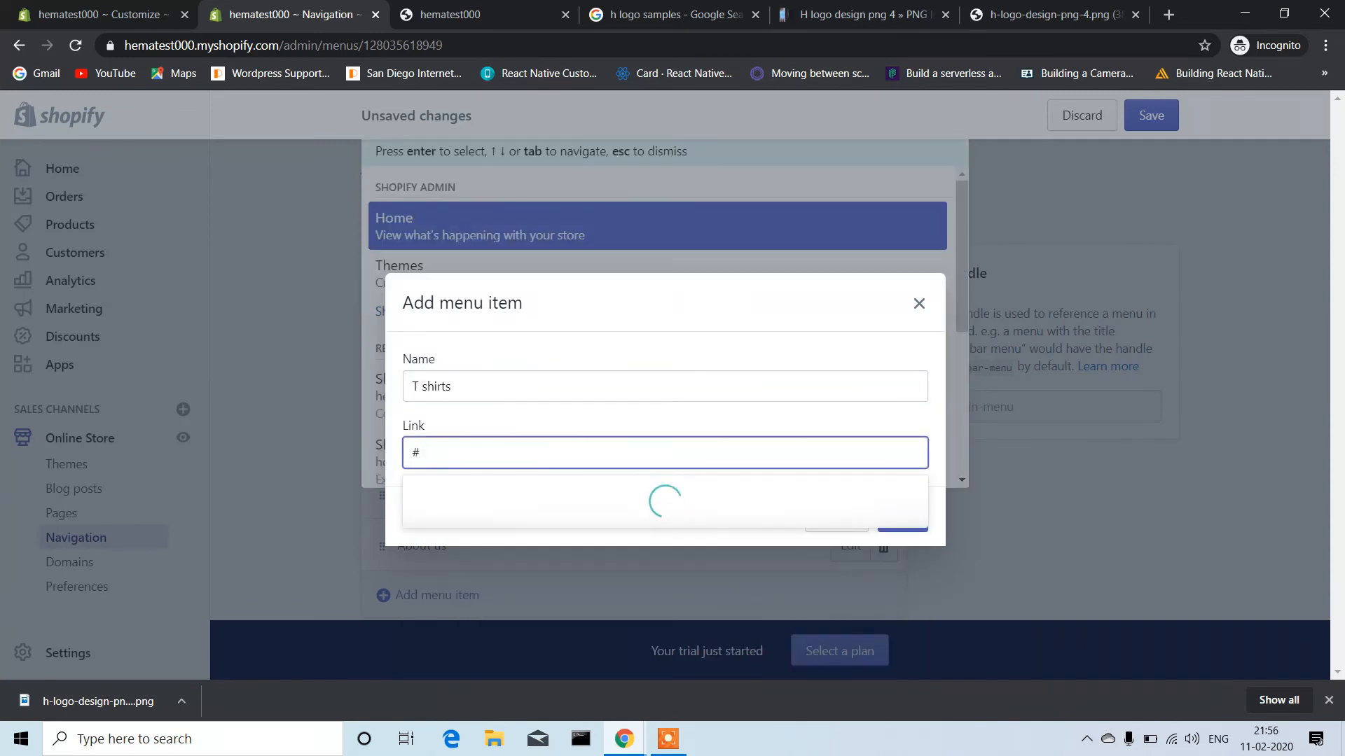
left_click(570, 508)
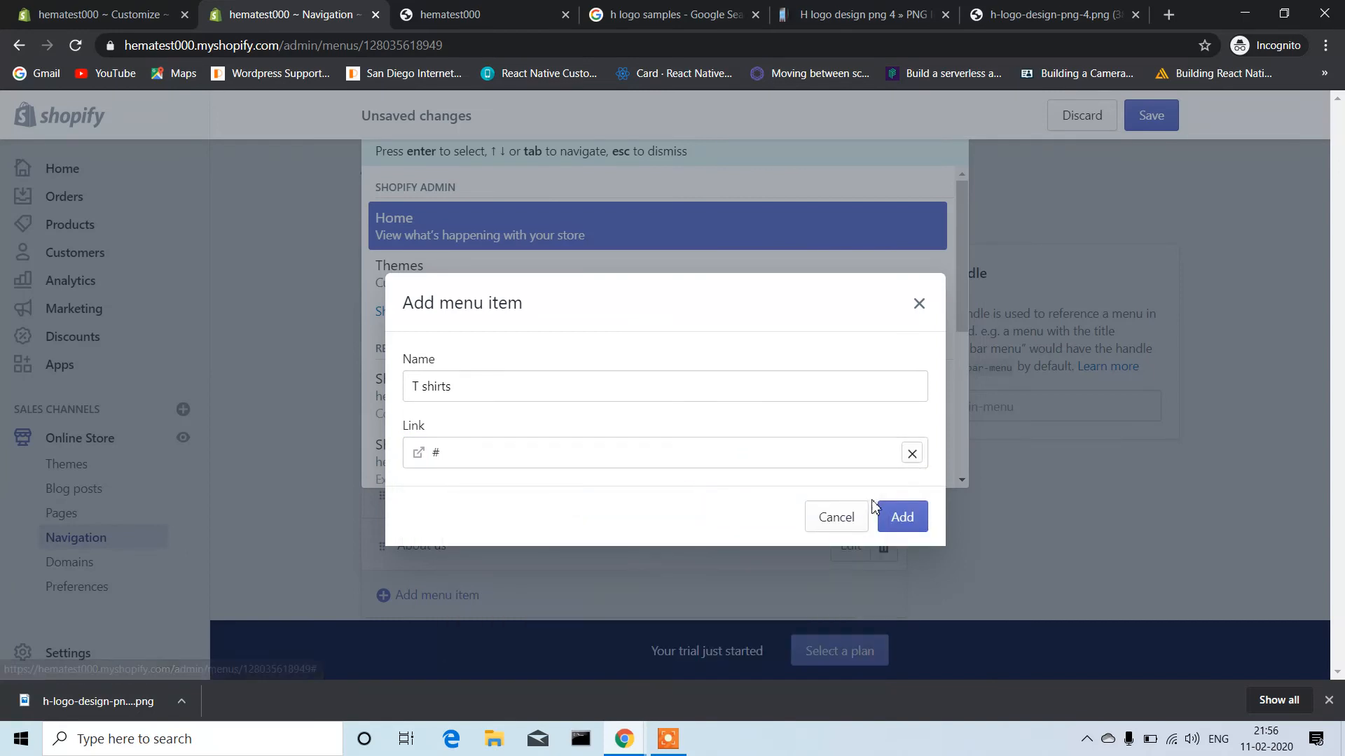
left_click(899, 518)
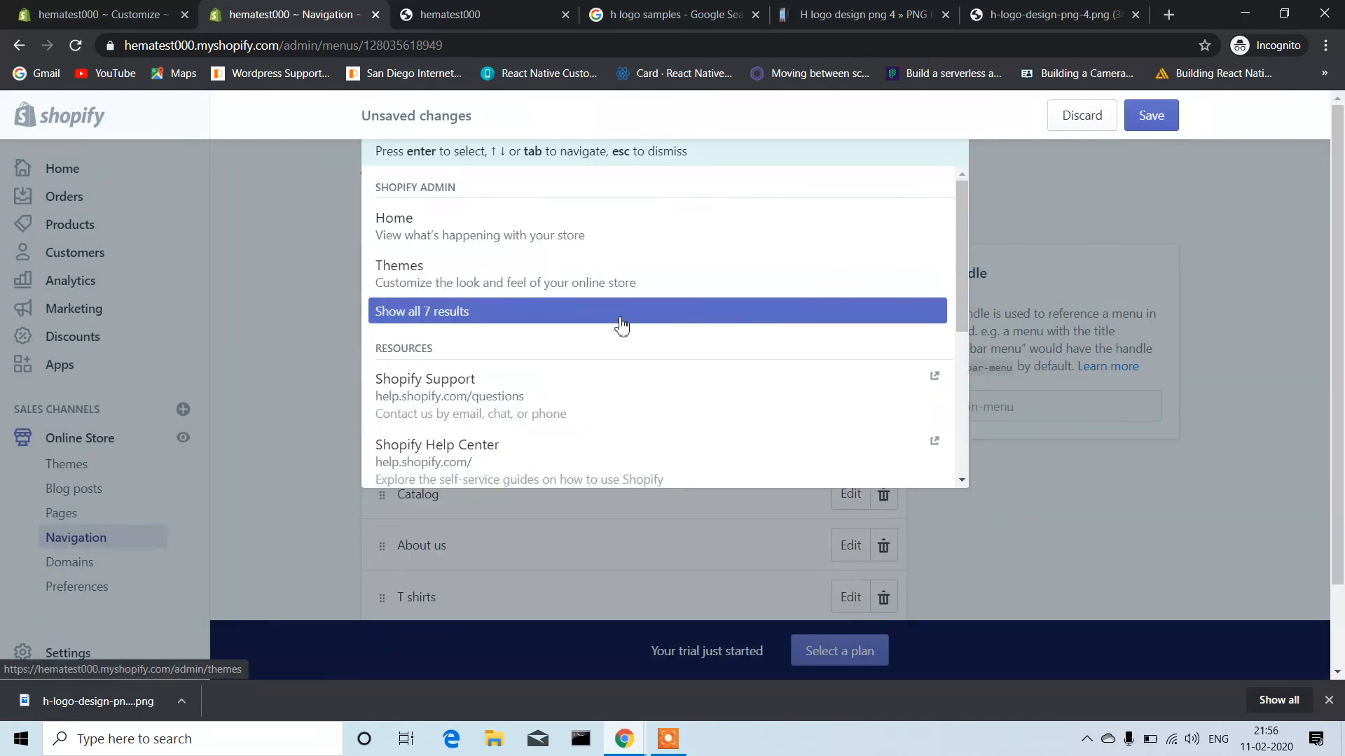
Add a 'shirts' item linking to # and save the Main menu.
left_click(283, 263)
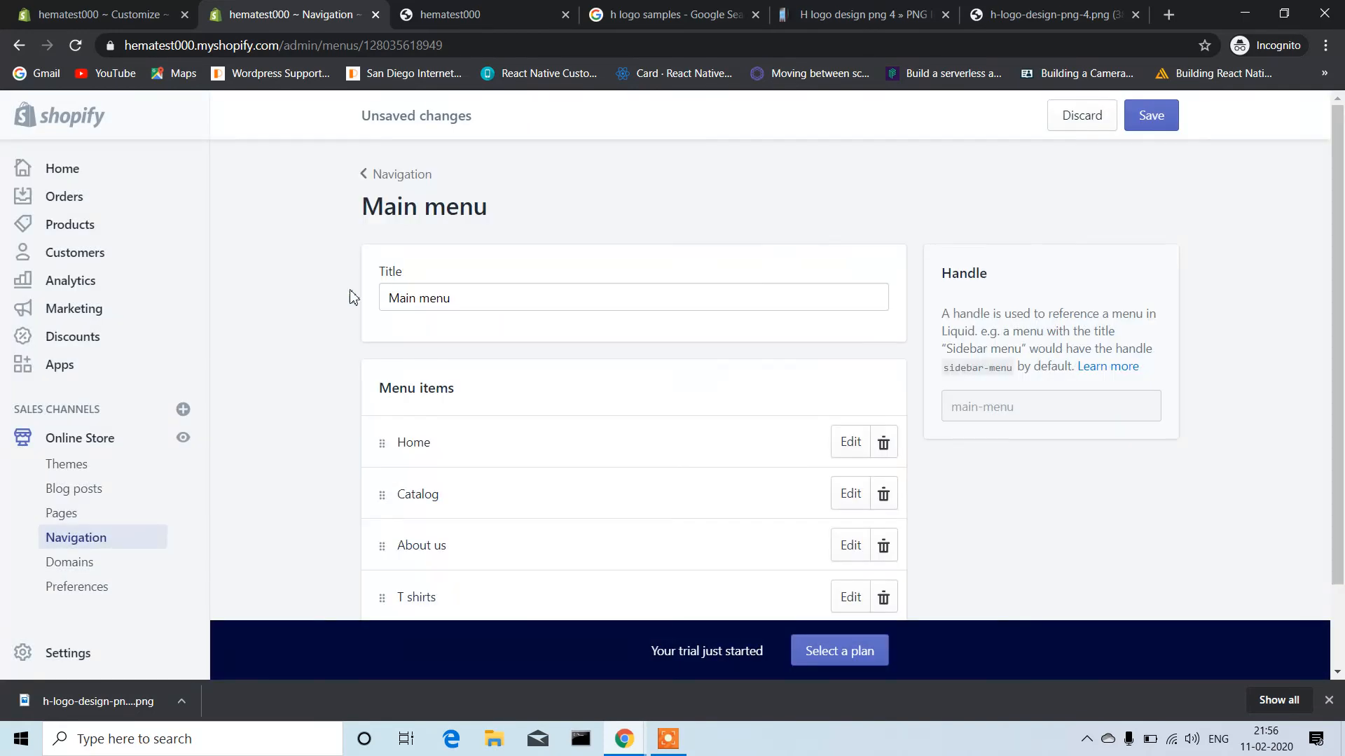
scroll(967, 500, "down", 2)
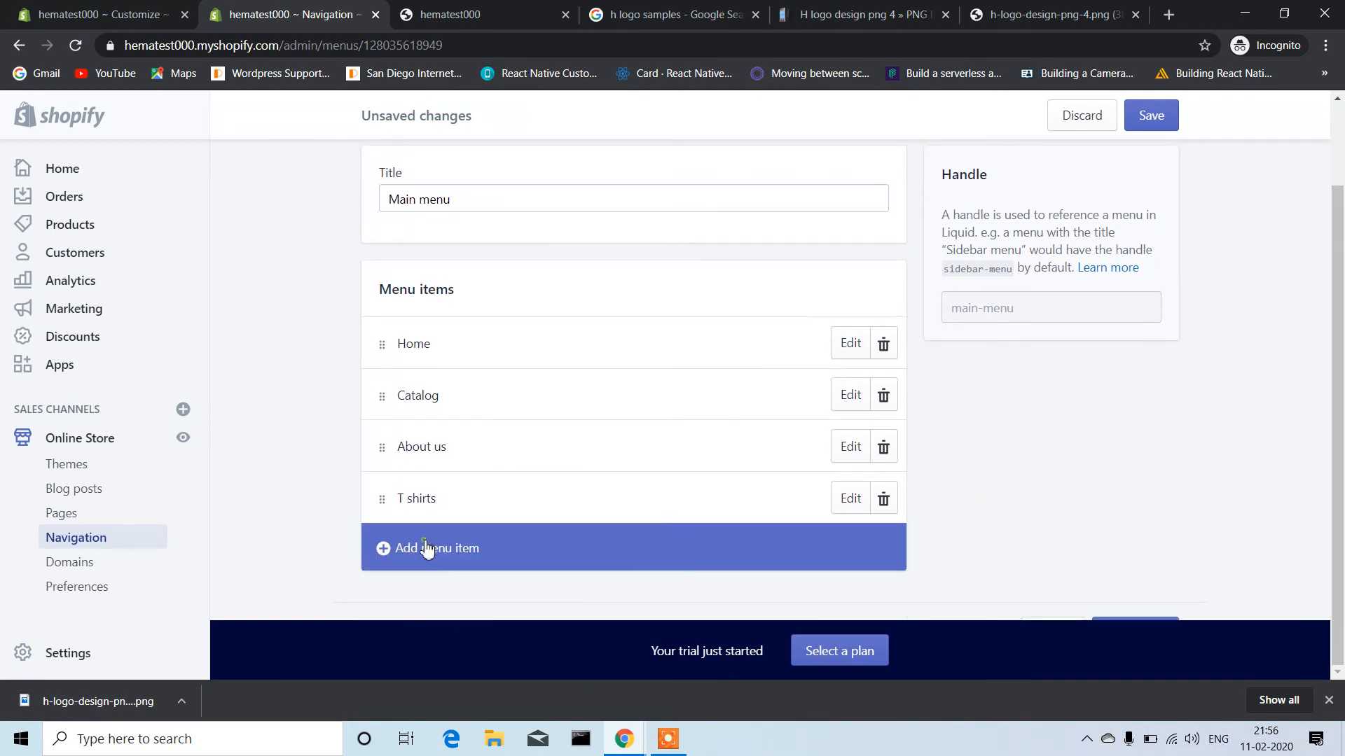
left_click(430, 556)
type("shrts")
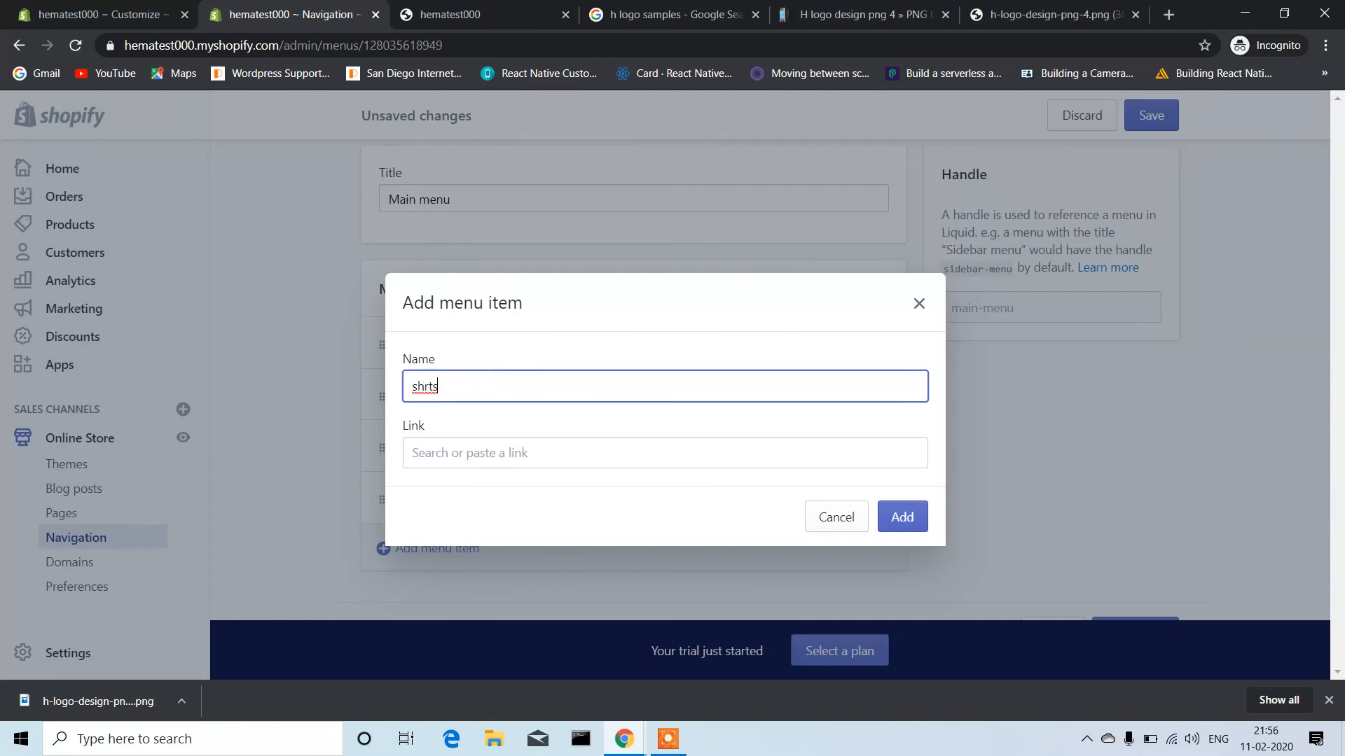
key("BackSpace")
key("BackSpace")
key("BackSpace")
left_click(444, 460)
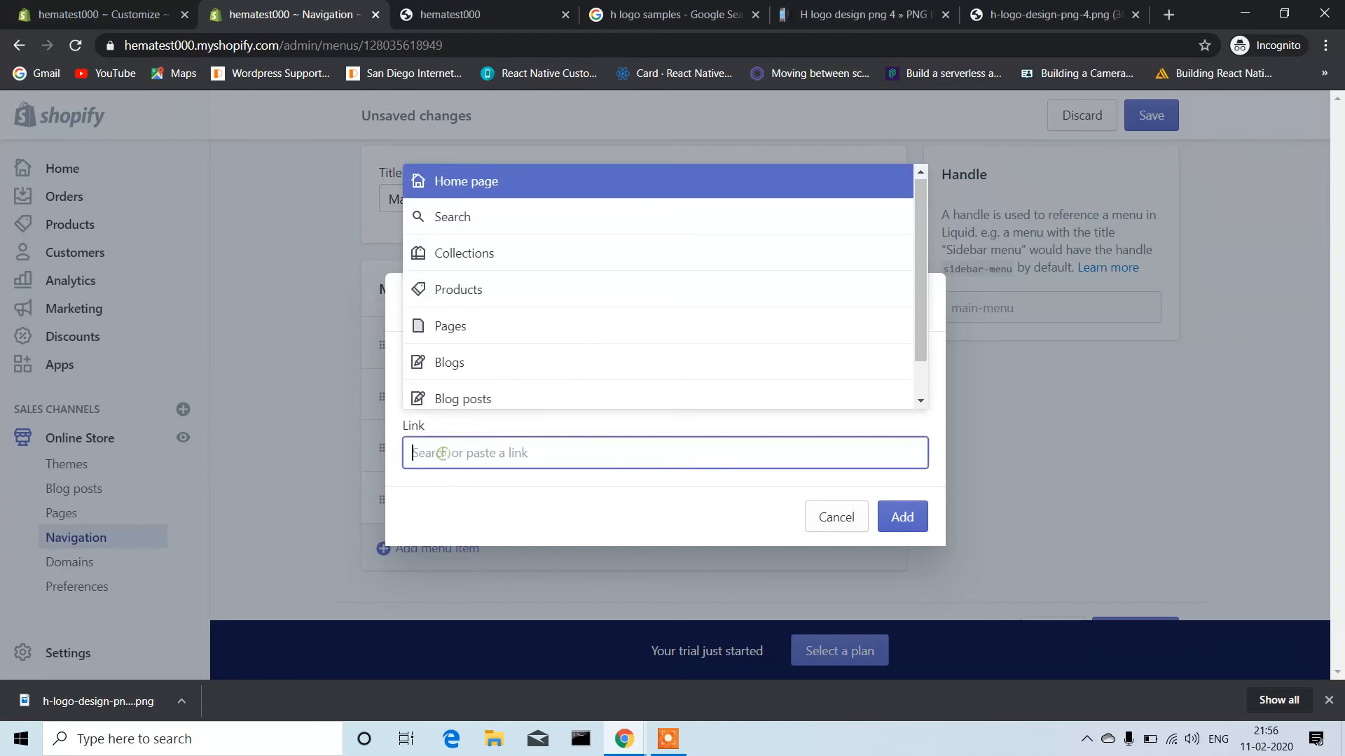
type("#")
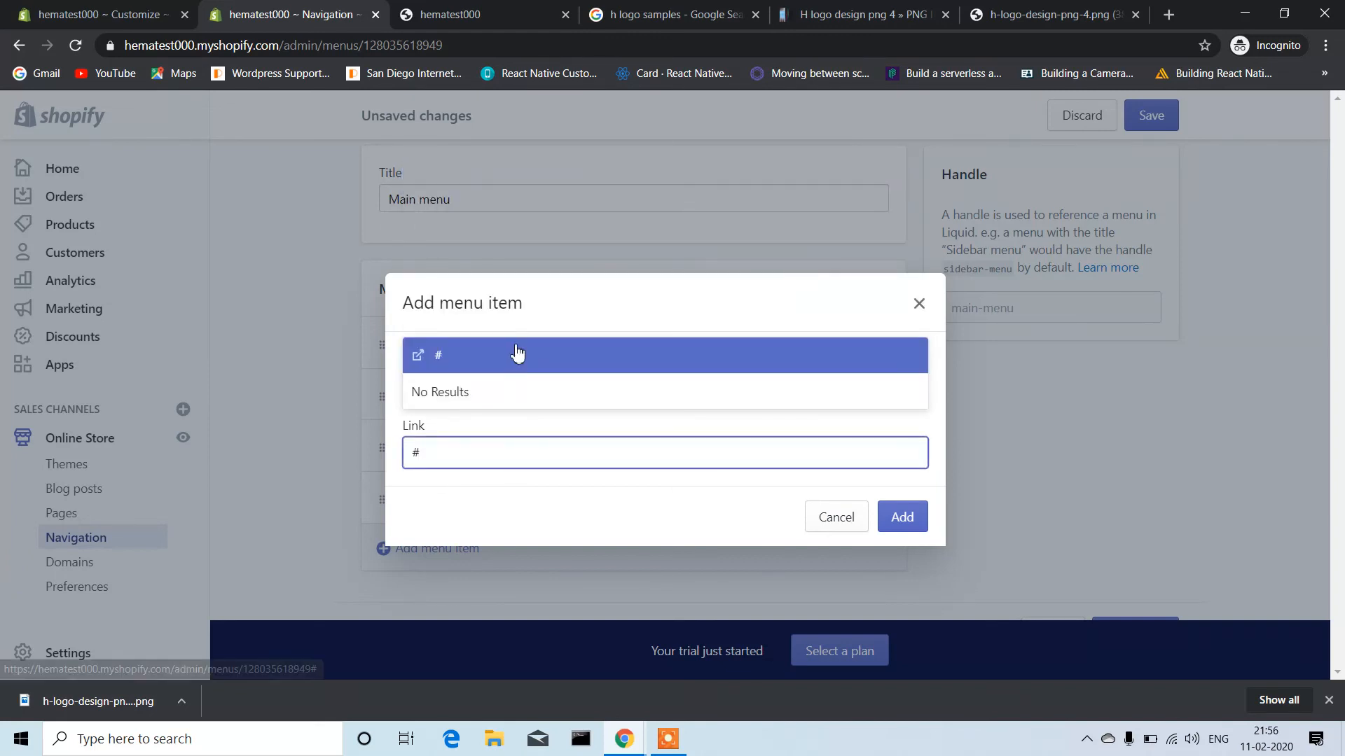
left_click(515, 346)
left_click(901, 516)
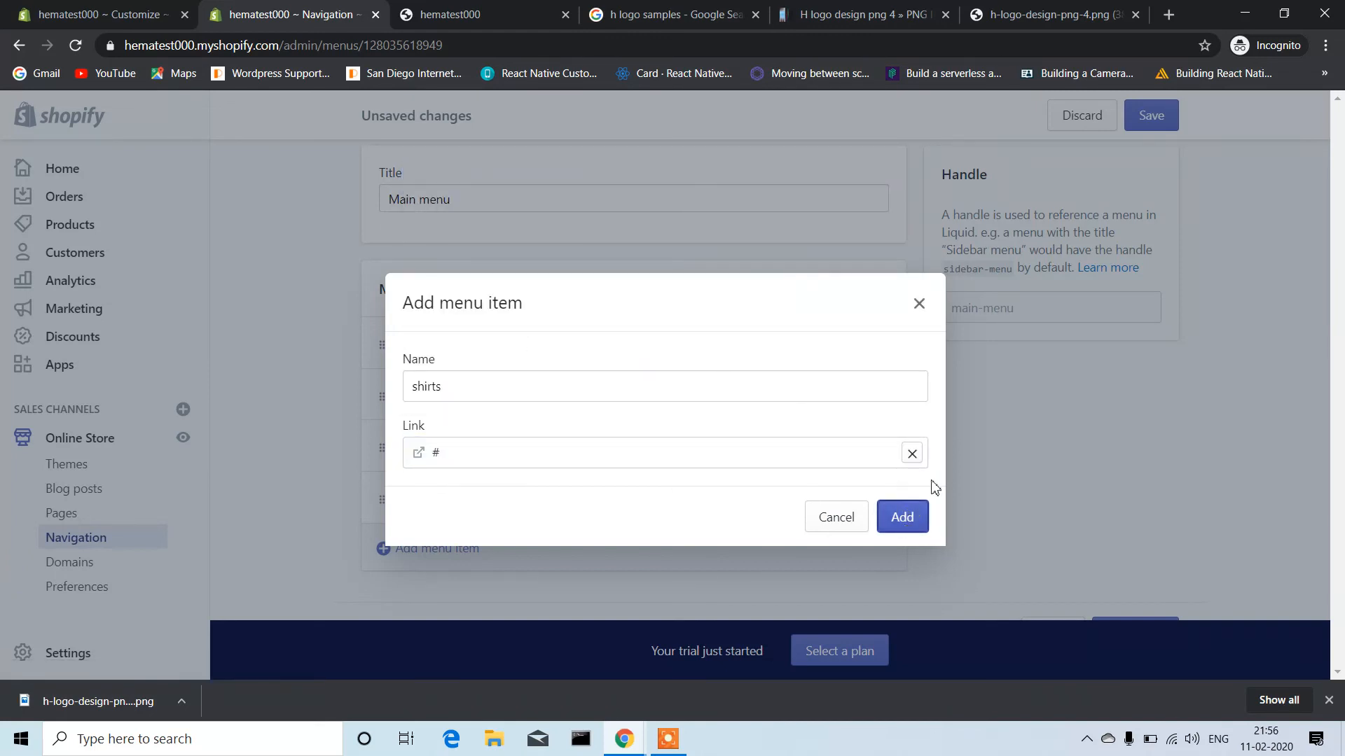
scroll(1071, 469, "down", 1)
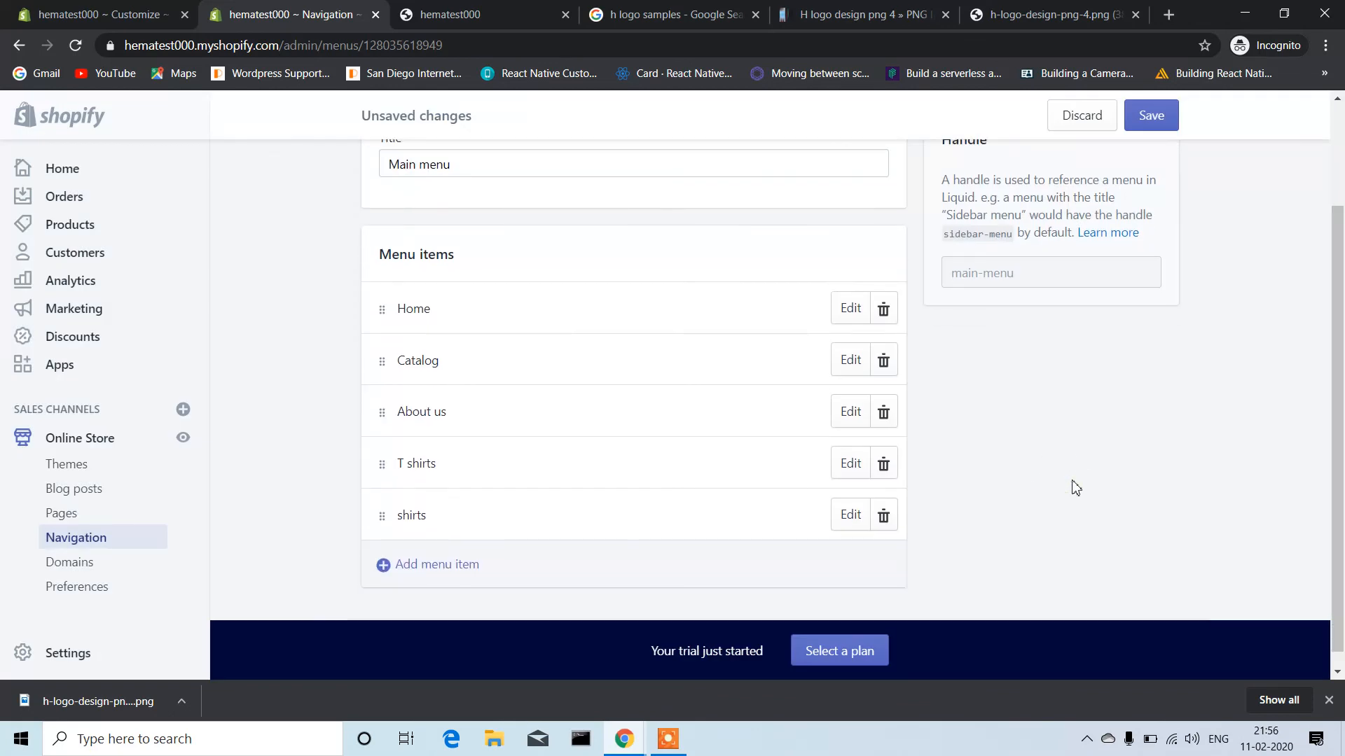
left_click(1152, 117)
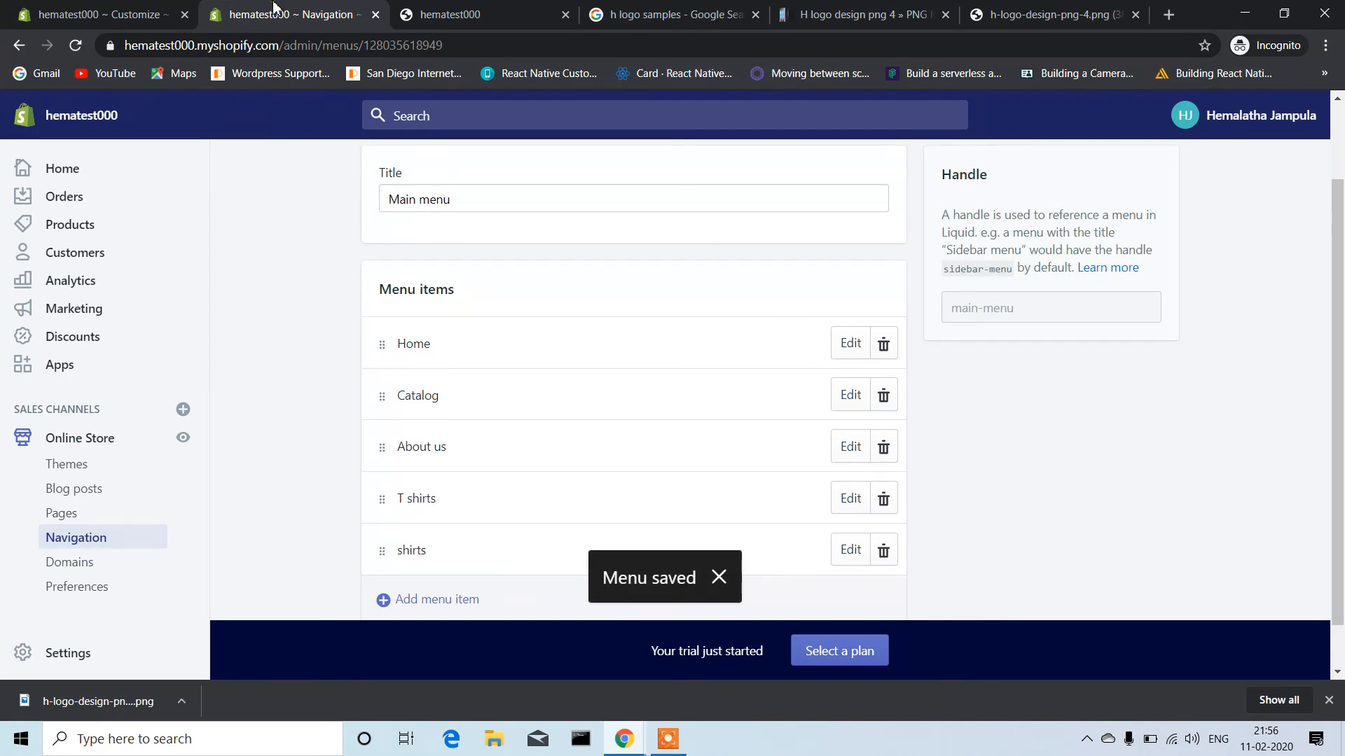
Save the theme customisation and check the preview shows the H logo and new menu items.
left_click(91, 13)
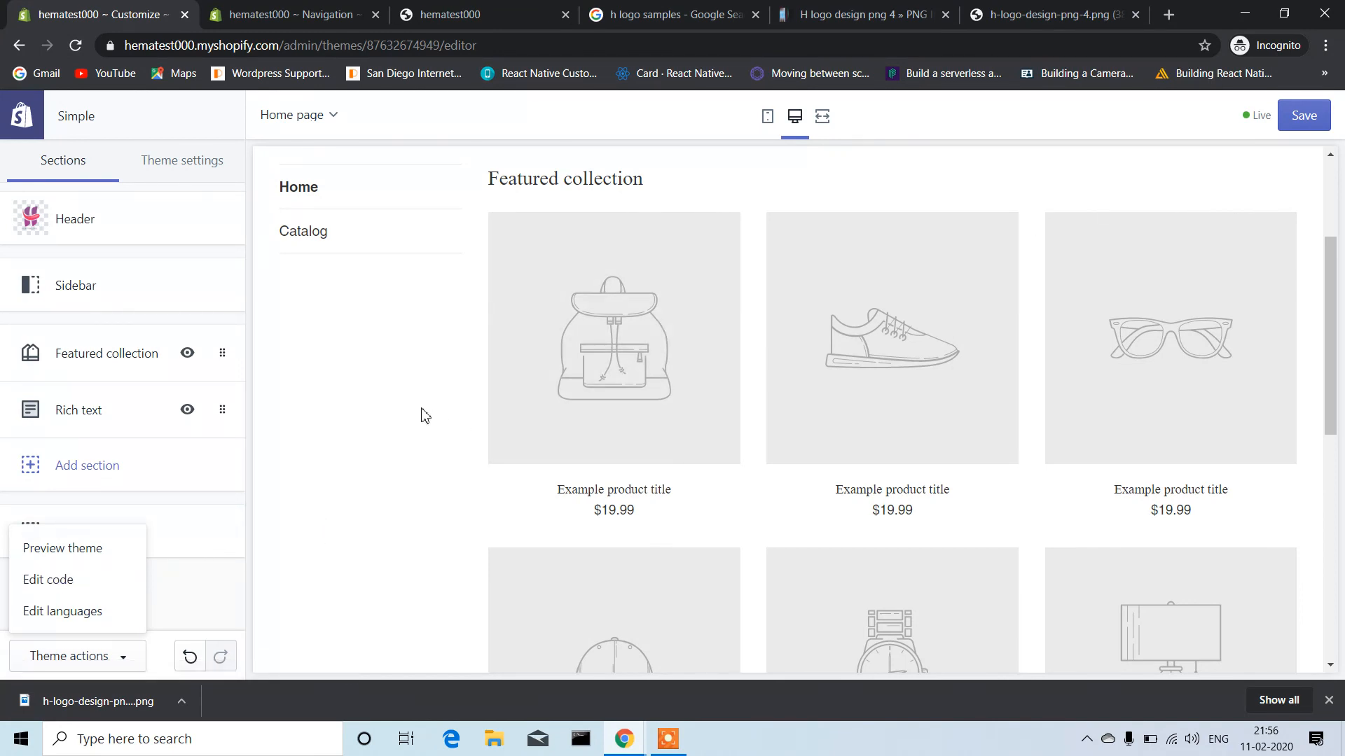
left_click(1304, 116)
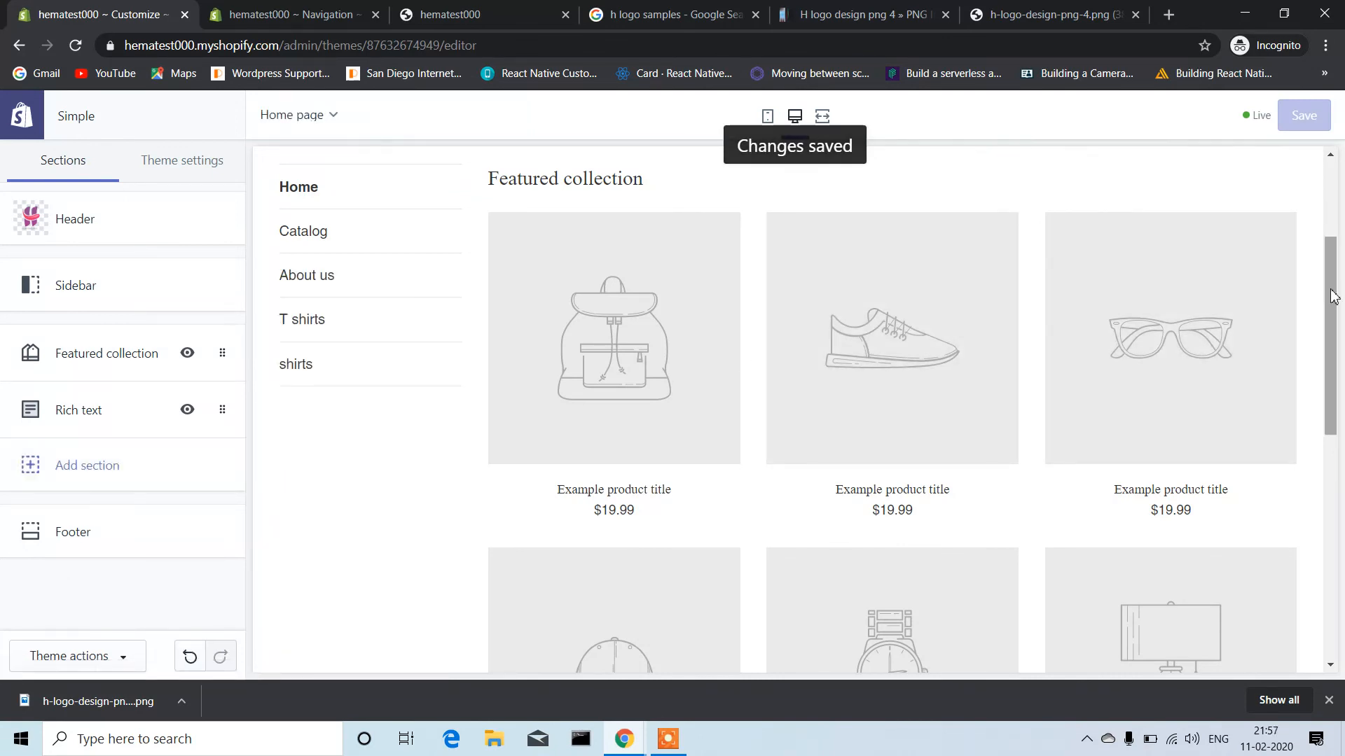
left_click_drag(1333, 296, 1324, 222)
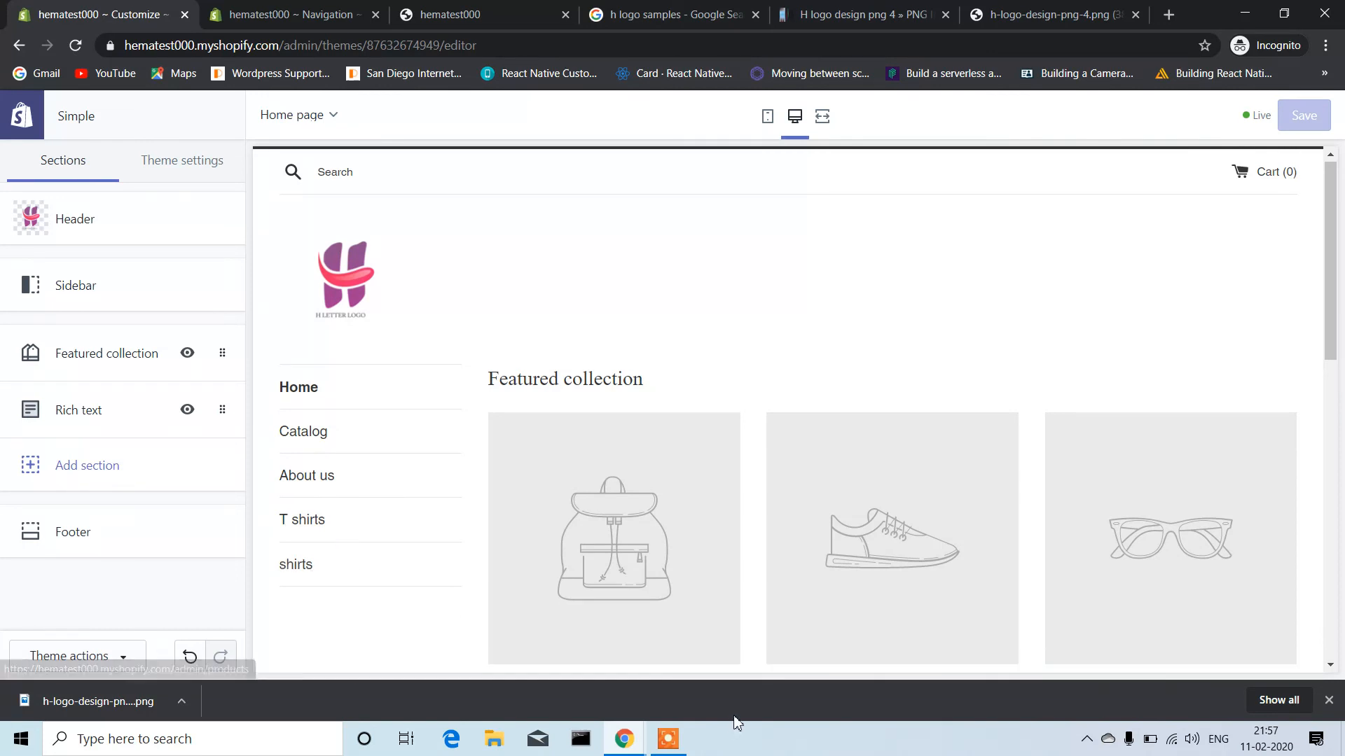
left_click(673, 741)
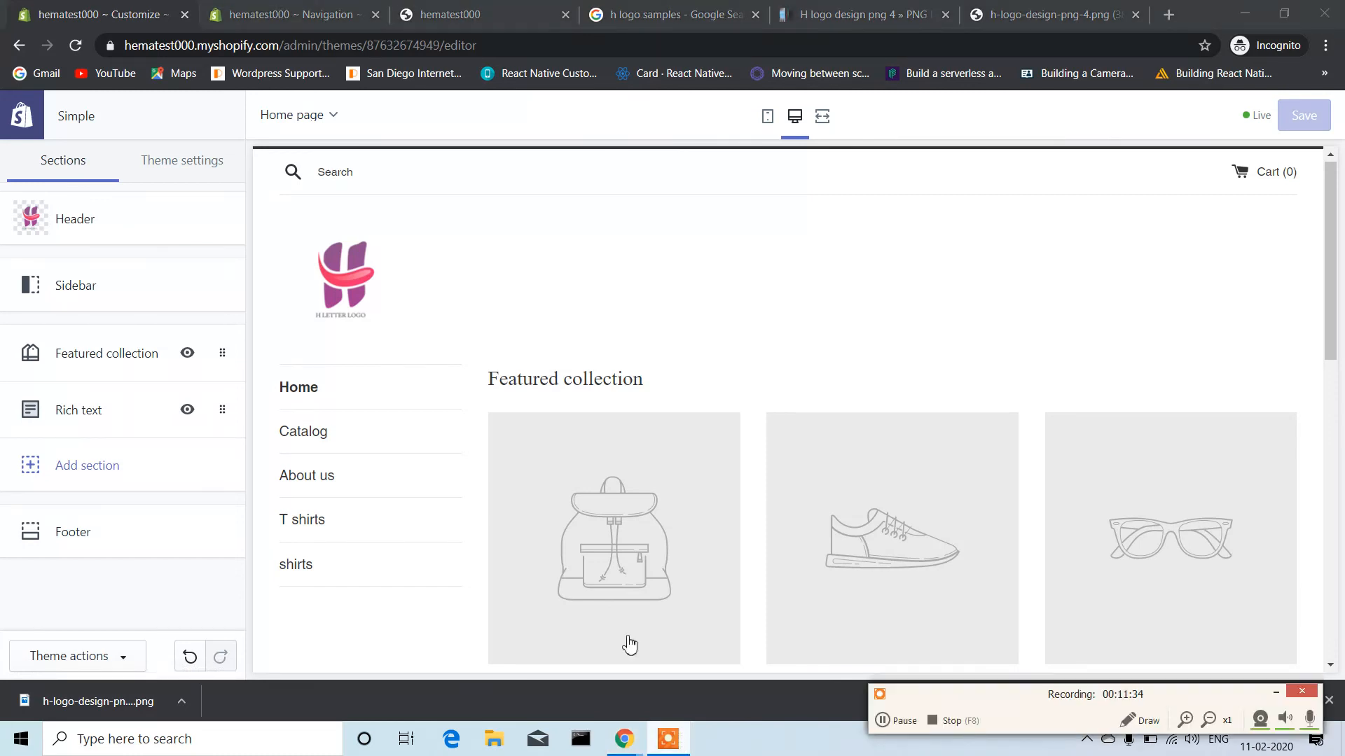